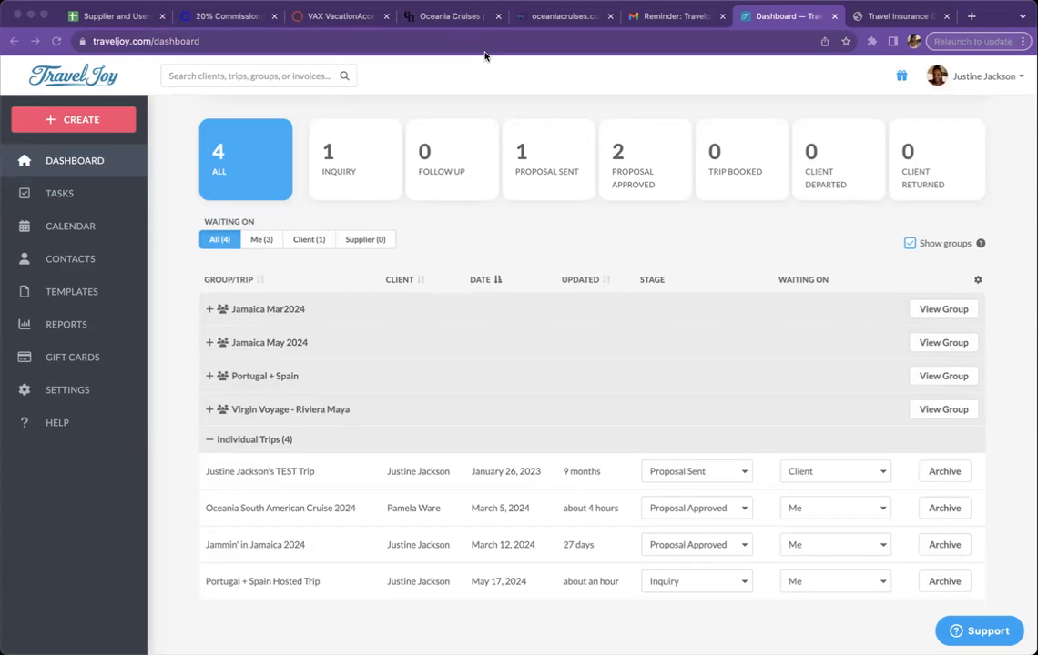
- Start a new group named 'Travel Insurance Acceppt/Deny Form'
click(486, 56)
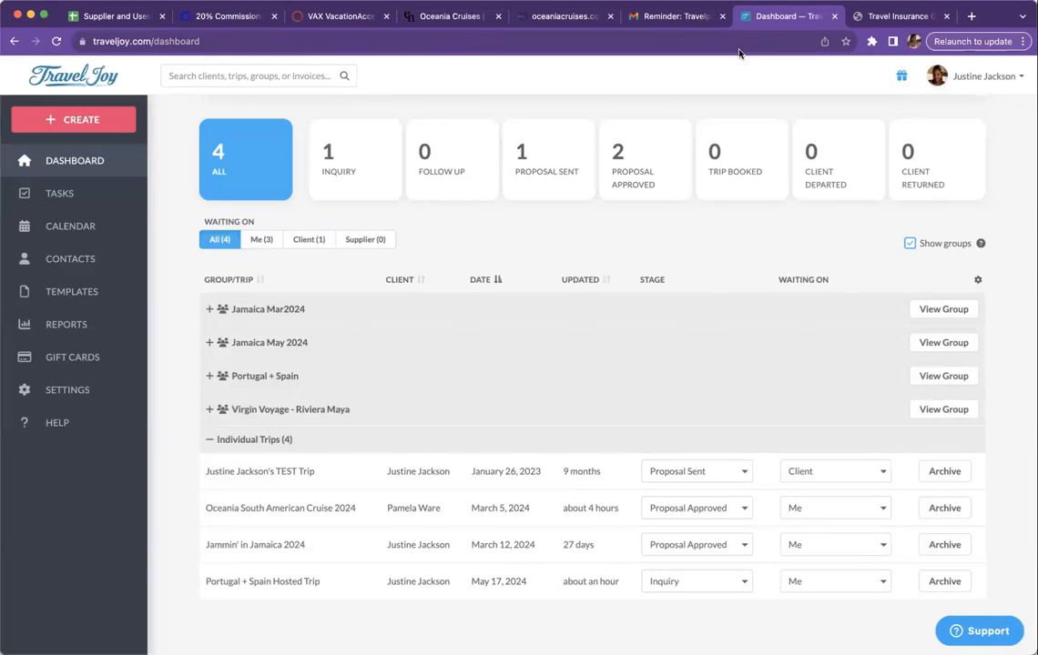
click(100, 121)
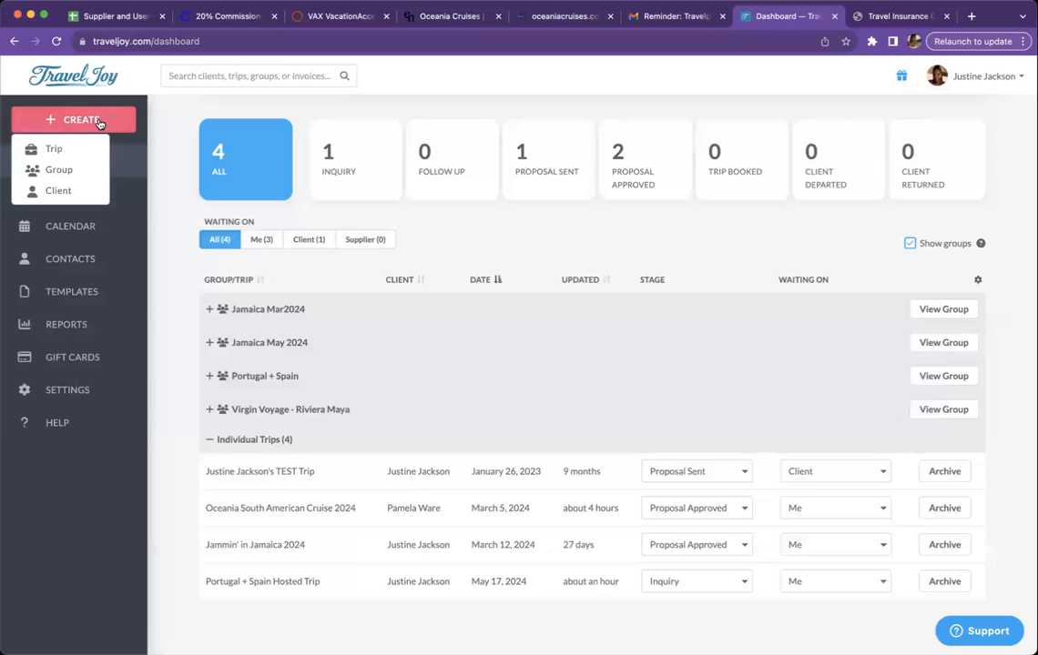
click(86, 170)
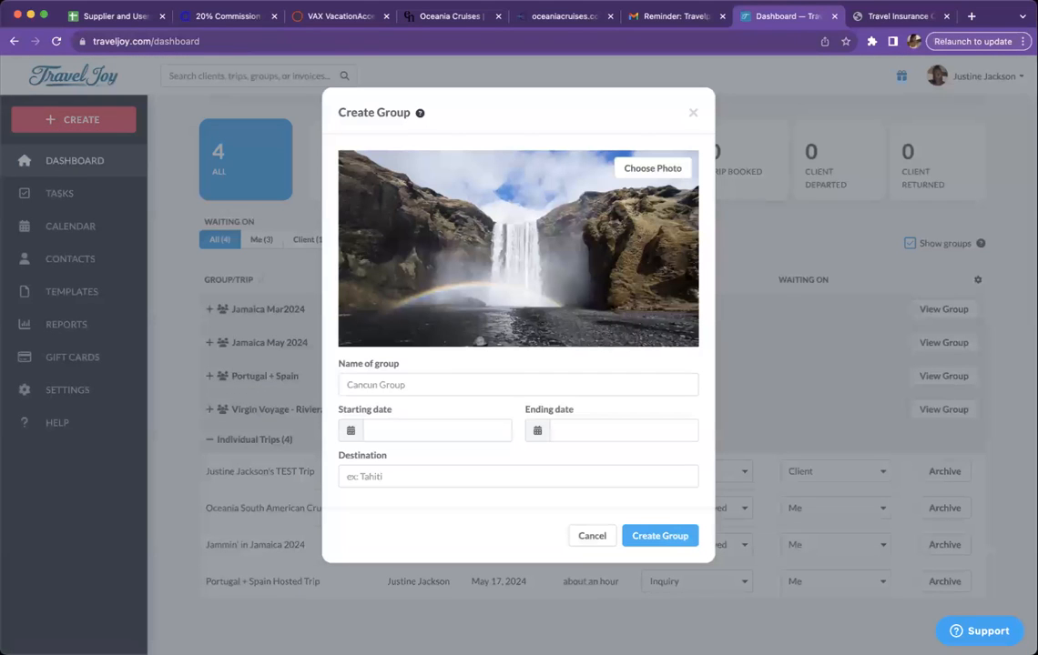
click(594, 379)
text(Trave)
text(l Insurance A)
text(ccep)
text(pt/)
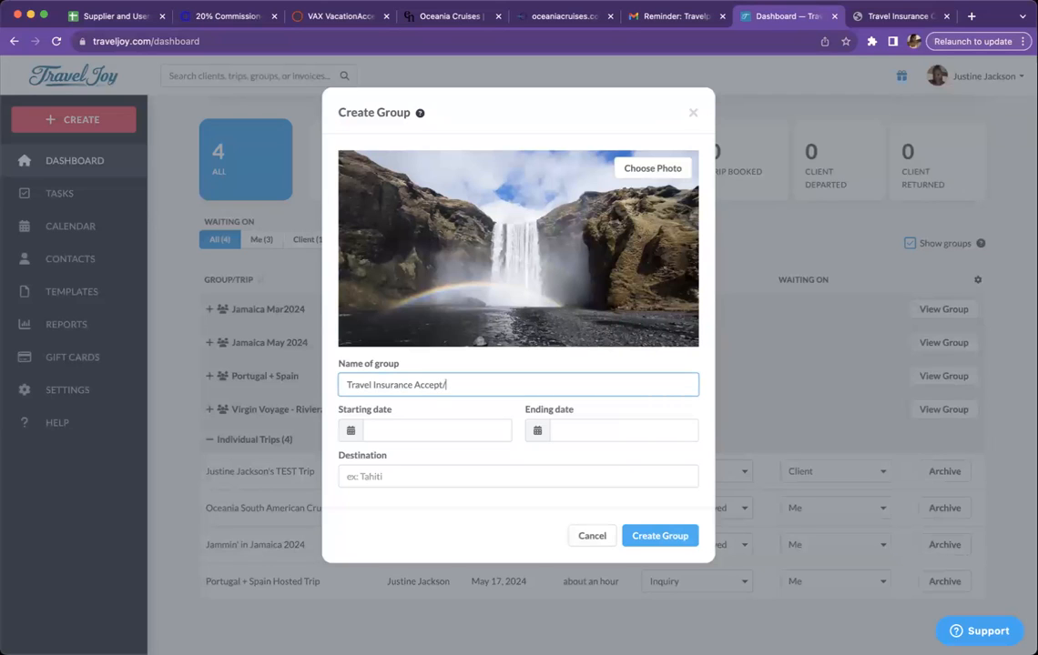
text(Deny Form)
- Open the group's cover-photo picker, then close the Travel Insurance Quote PDF tab
click(662, 172)
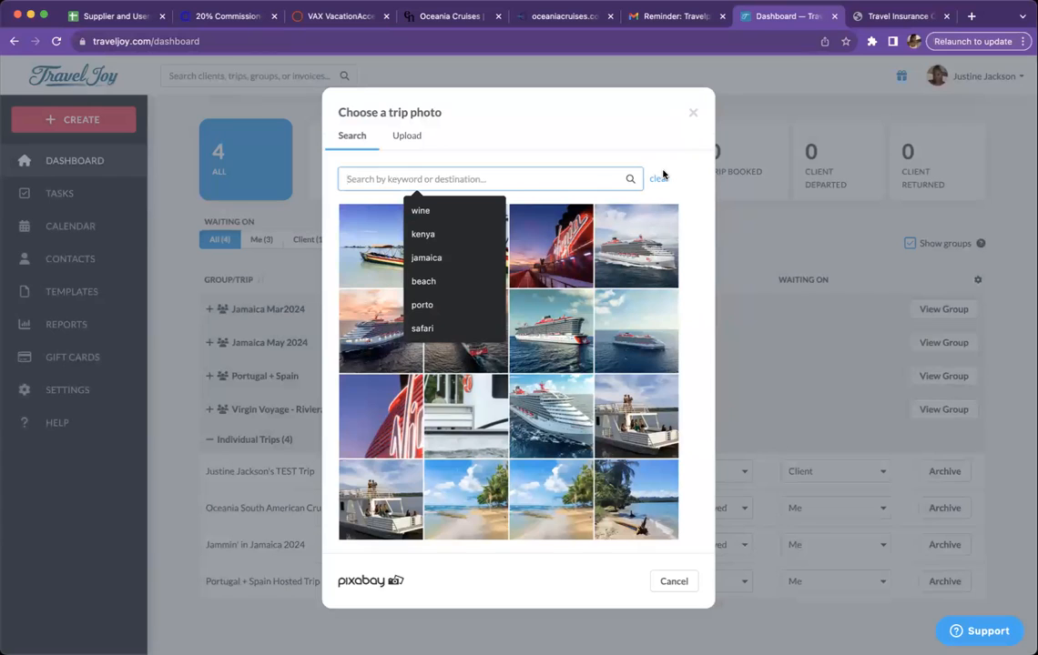
click(920, 20)
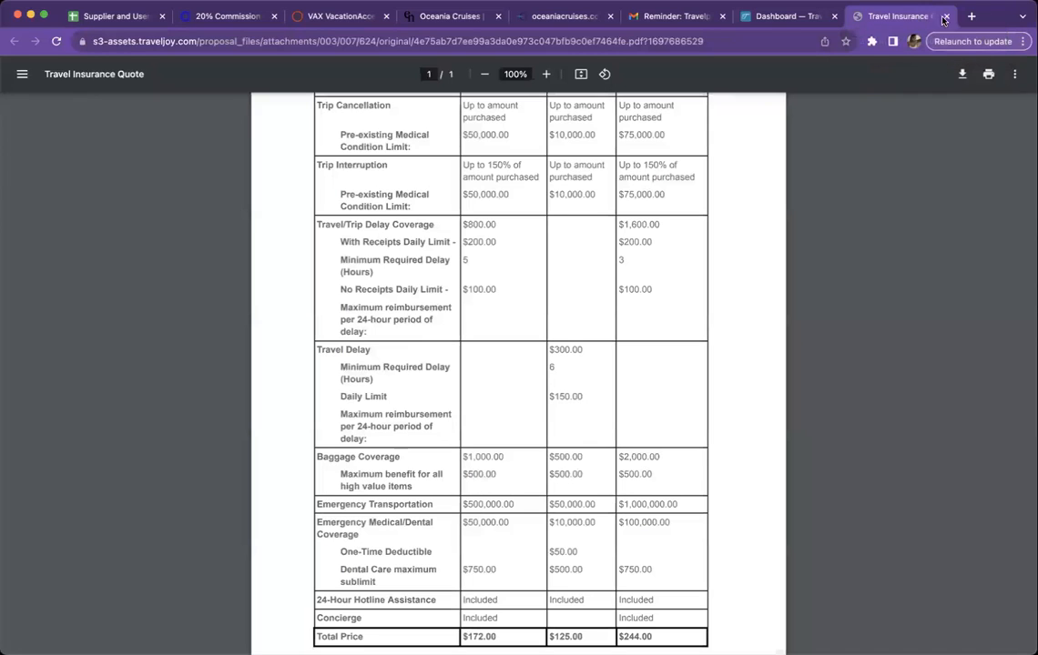
click(947, 20)
- In a new tab, search Google for 'travel insurance' and show the Images results
key(super+t)
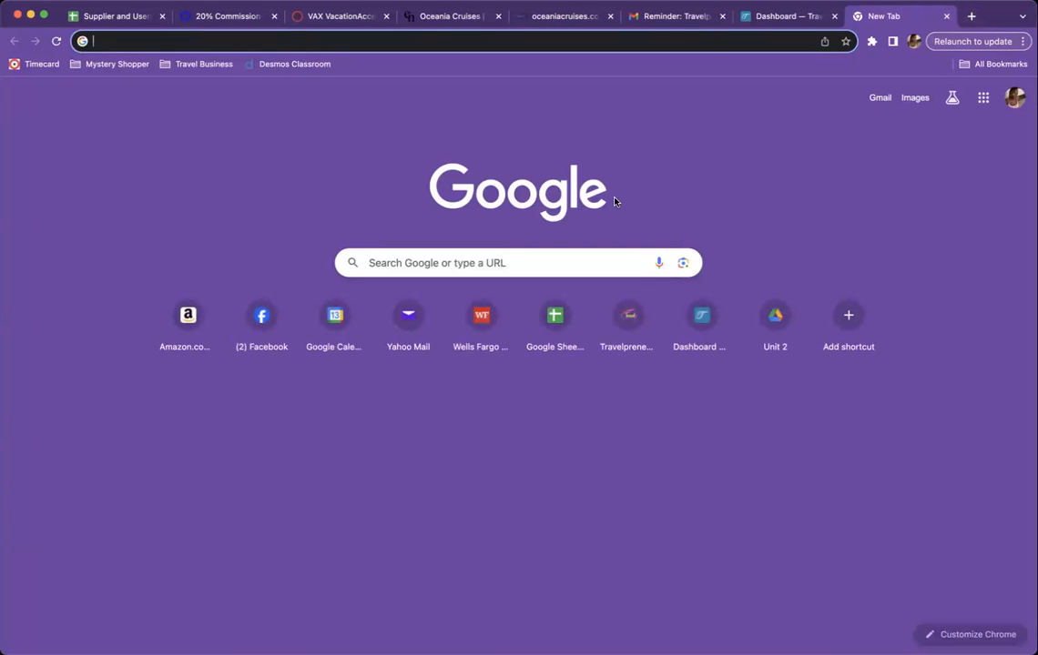
text(alli)
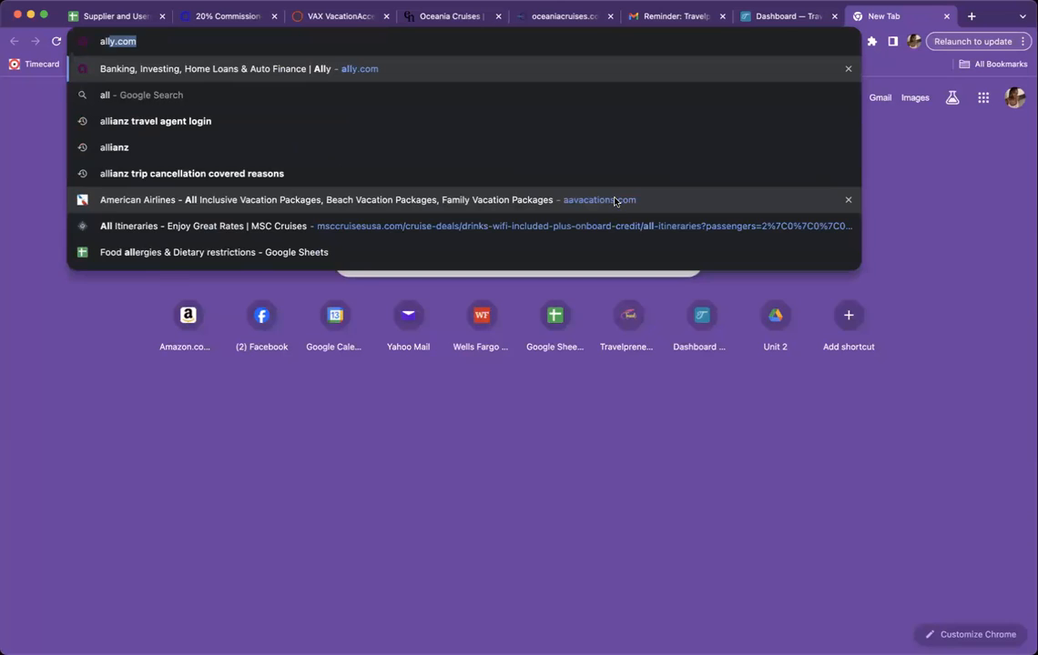
key(BackSpace)
key(BackSpace)
key(BackSpace)
key(BackSpace)
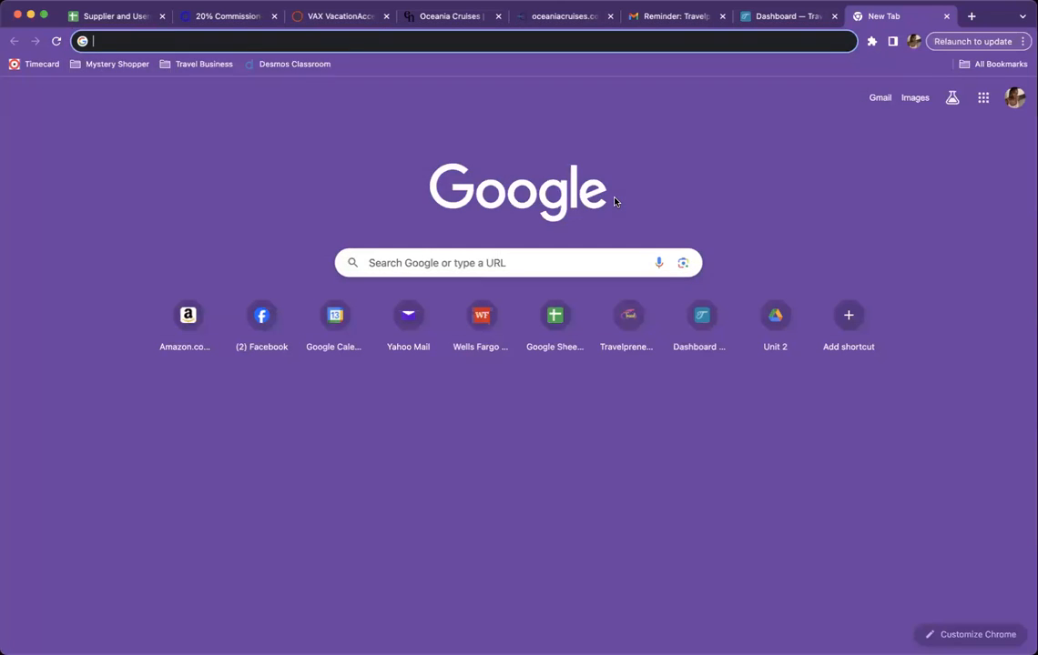
text(trae)
key(BackSpace)
text(vel ins)
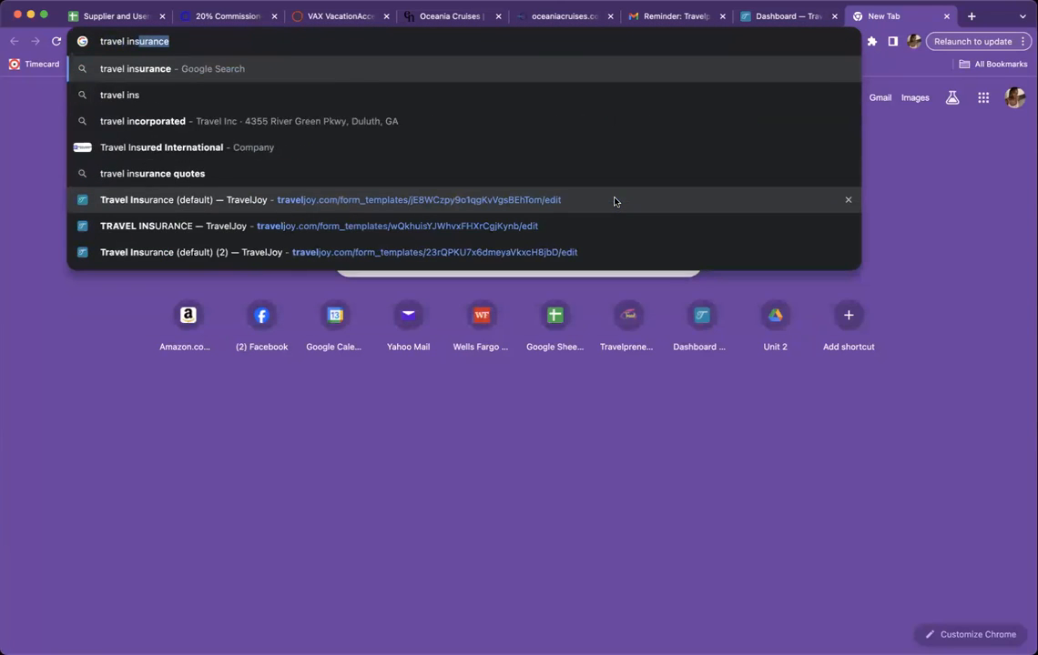
key(Return)
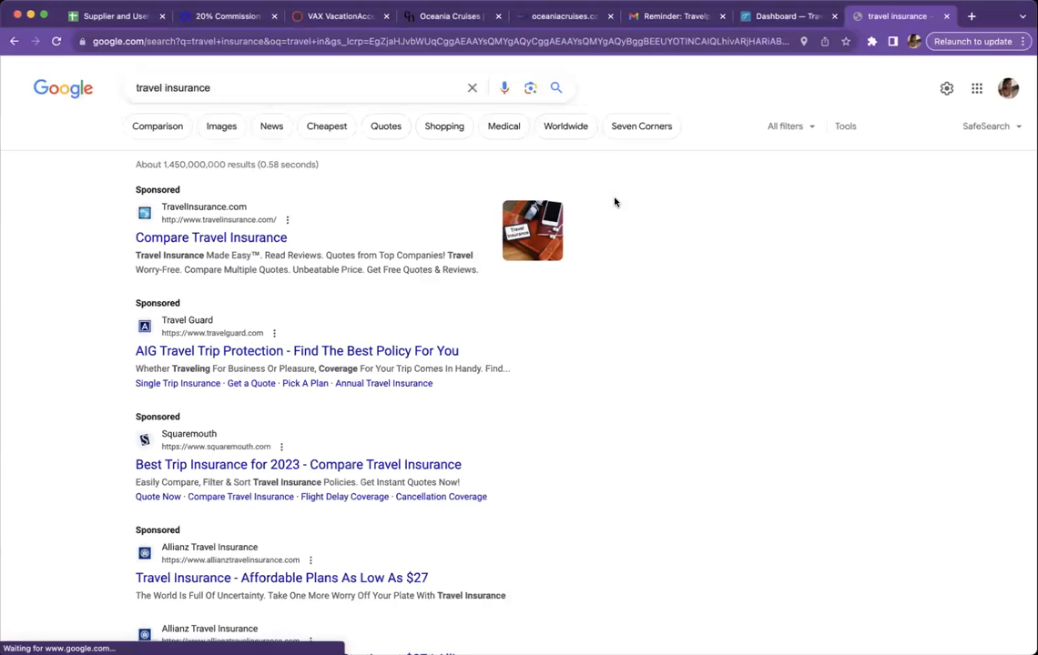
click(222, 129)
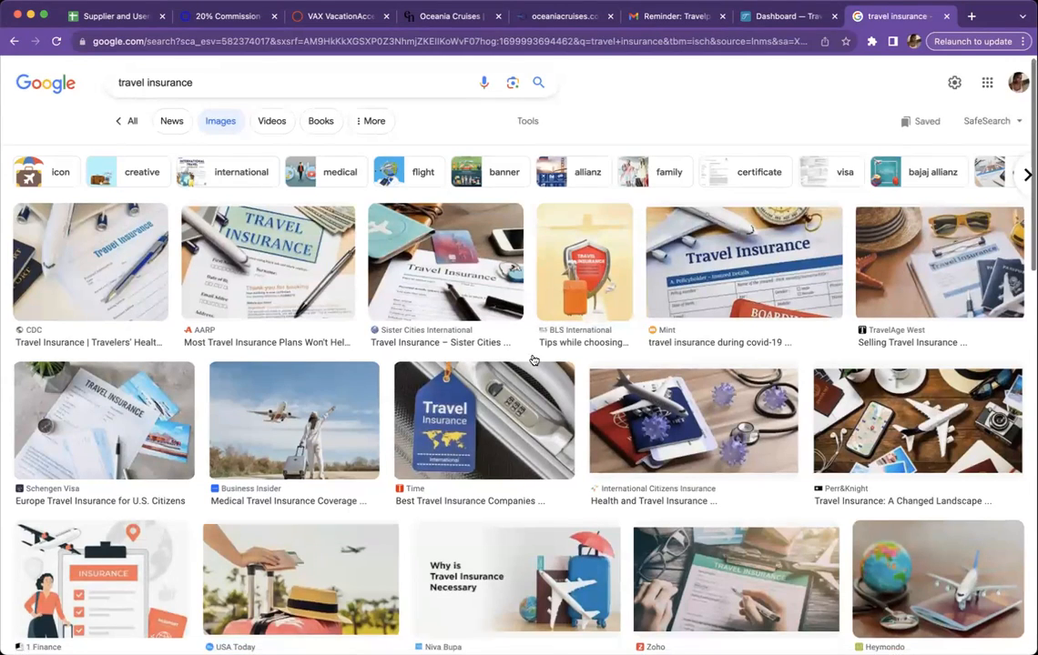
- Open the Mint travel insurance policy-form image and save it to the computer
scroll(537, 355, down, 2)
scroll(534, 360, down, 2)
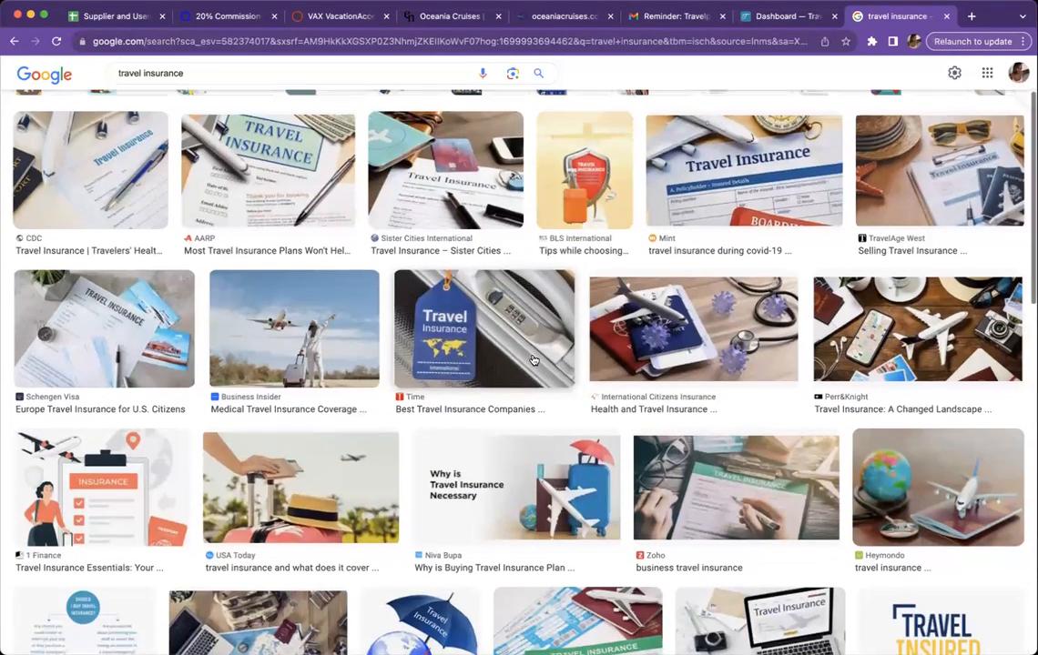
scroll(712, 230, up, 2)
click(712, 230)
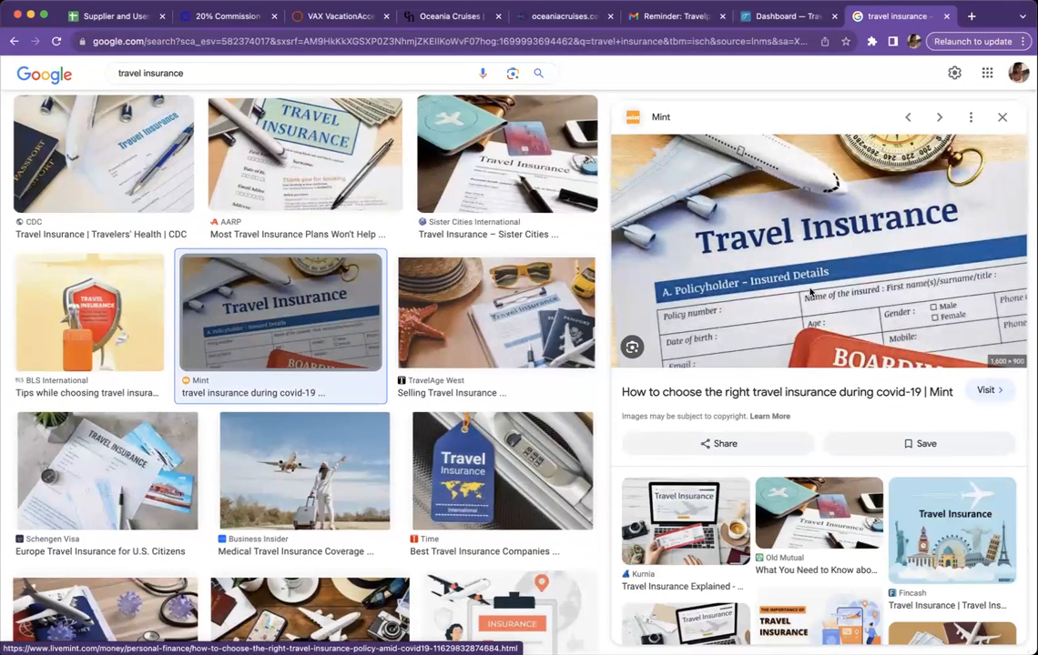
right_click(811, 293)
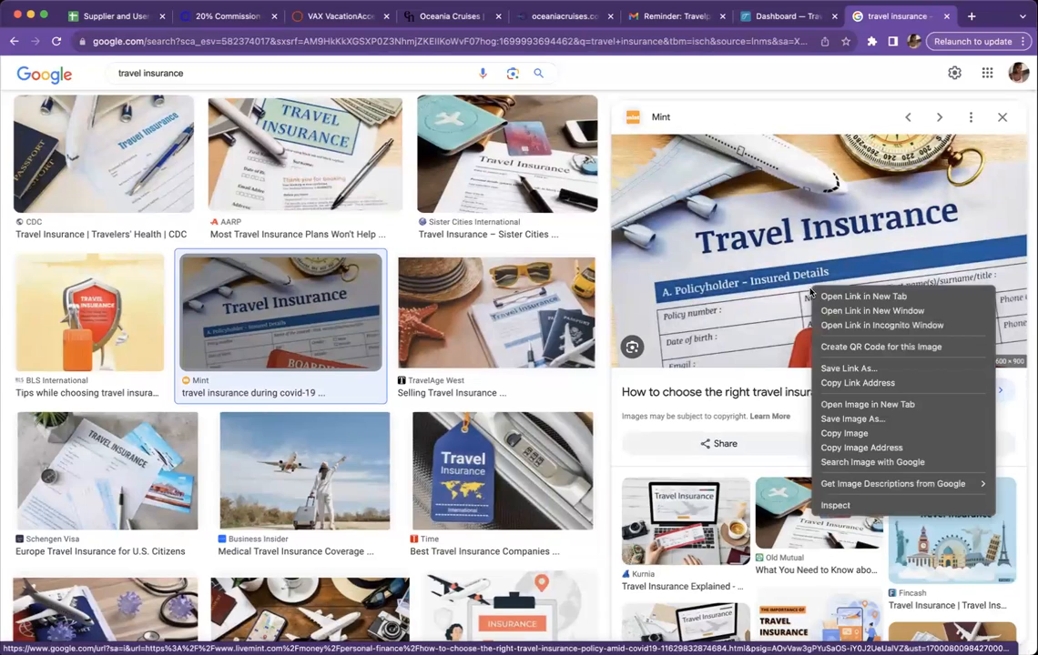
click(836, 418)
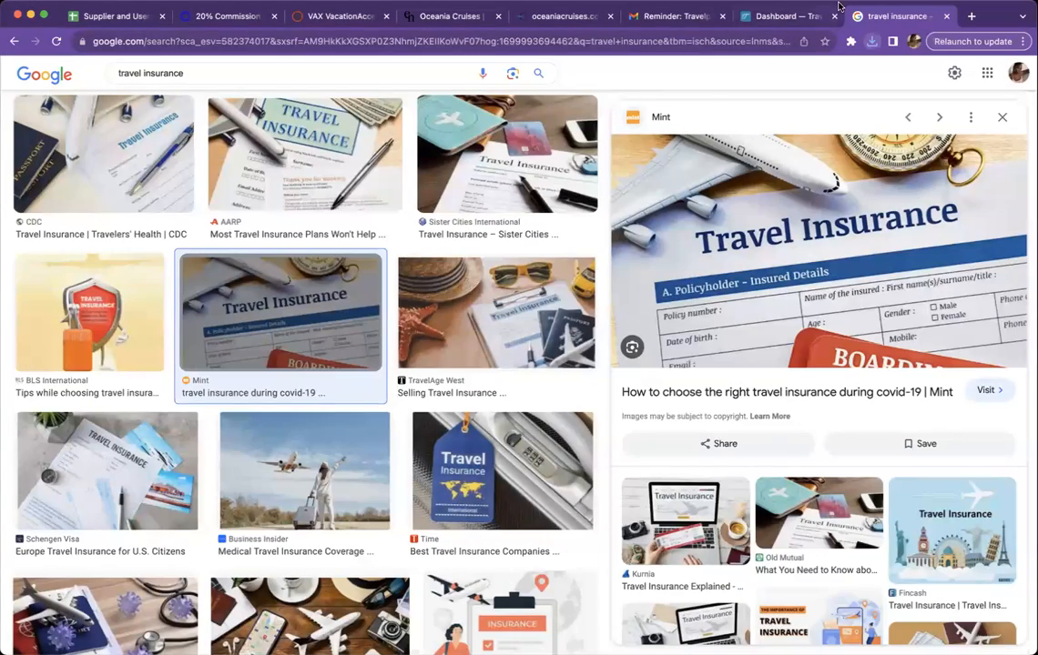
- Upload the saved travel insurance picture as cover and create the Travel Insurance Accept/Deny Form group
click(769, 16)
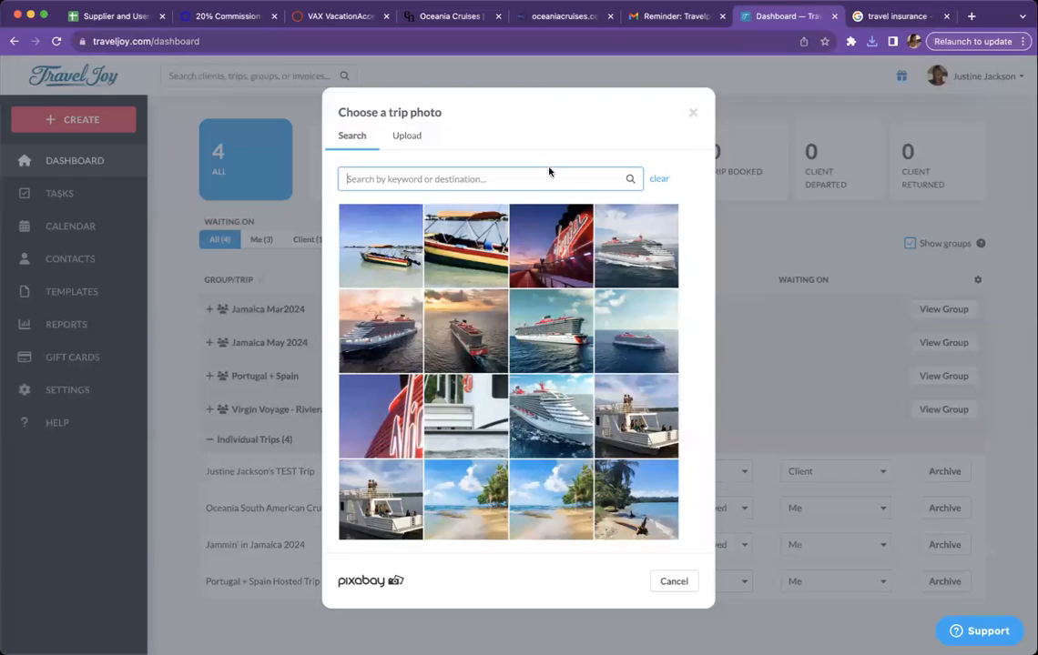
click(410, 136)
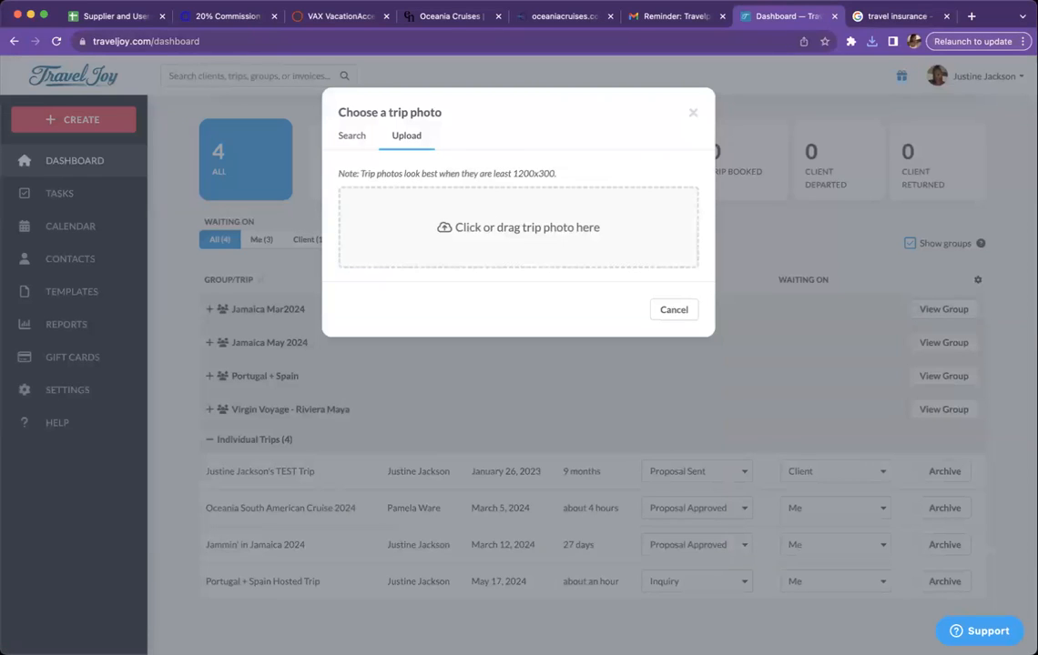
drag(632, 191, 523, 193)
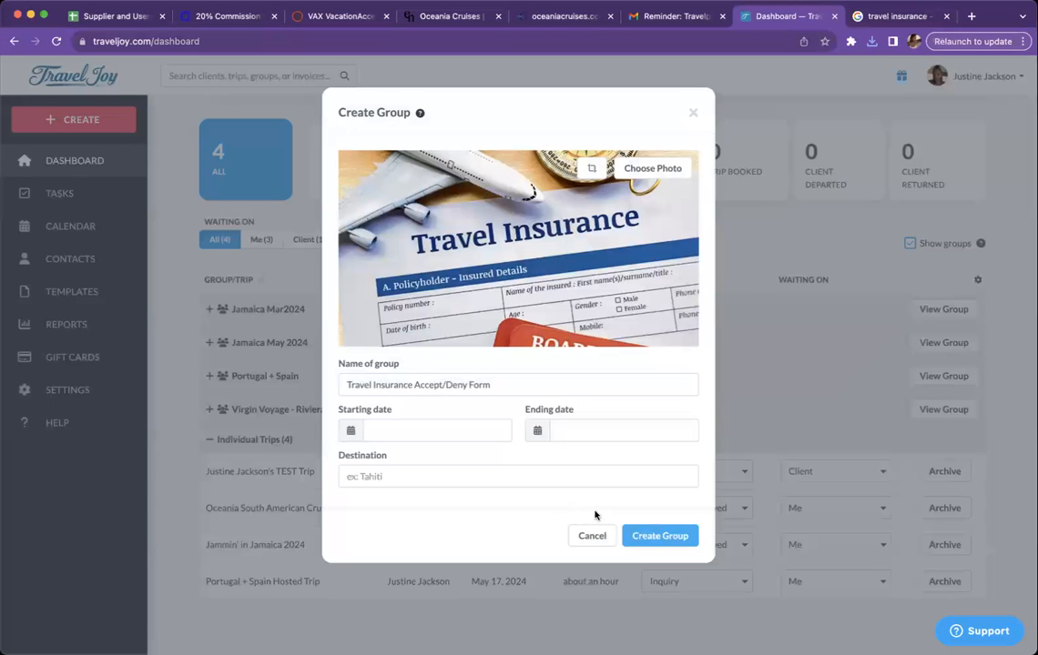
click(647, 535)
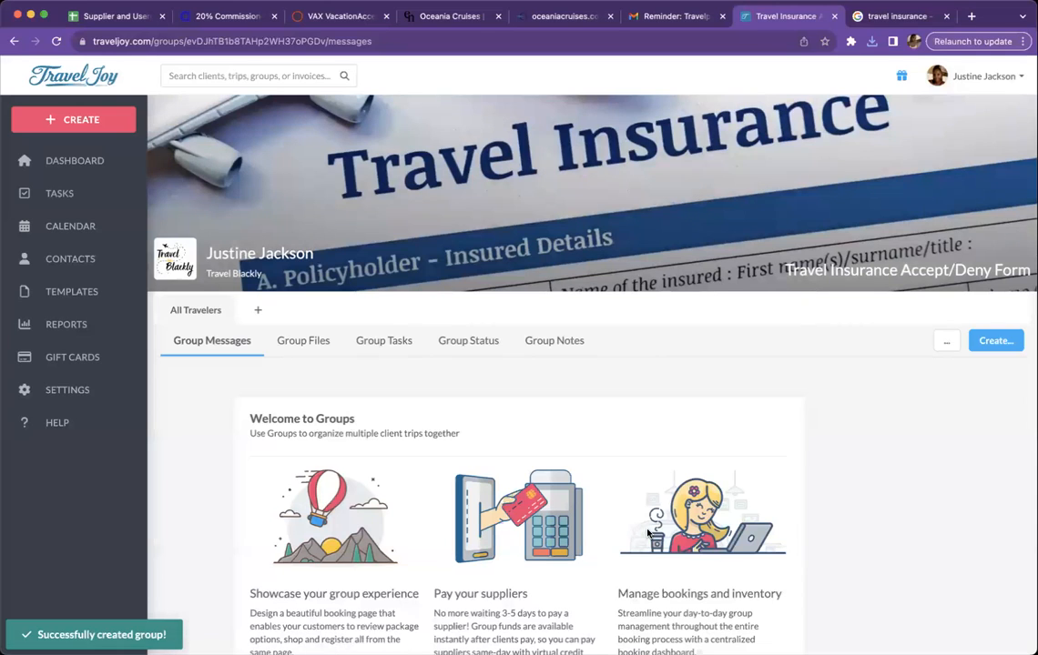
scroll(648, 534, down, 2)
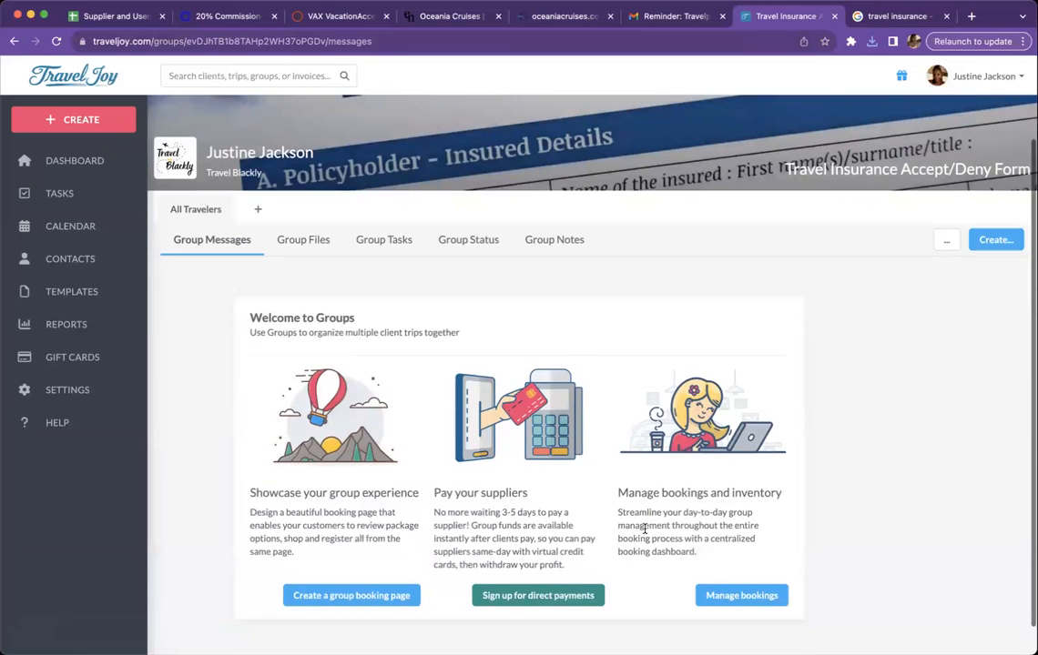
scroll(563, 352, up, 2)
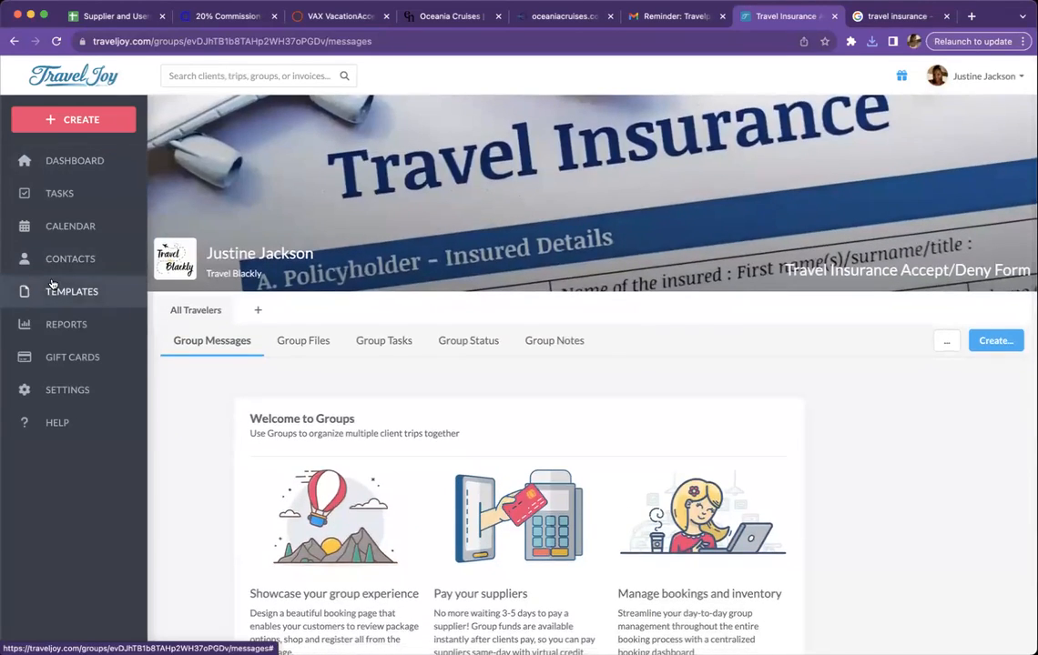
- Go to Templates > Forms and browse the 13 Team Templates, including Travel Insurance (default)
click(53, 289)
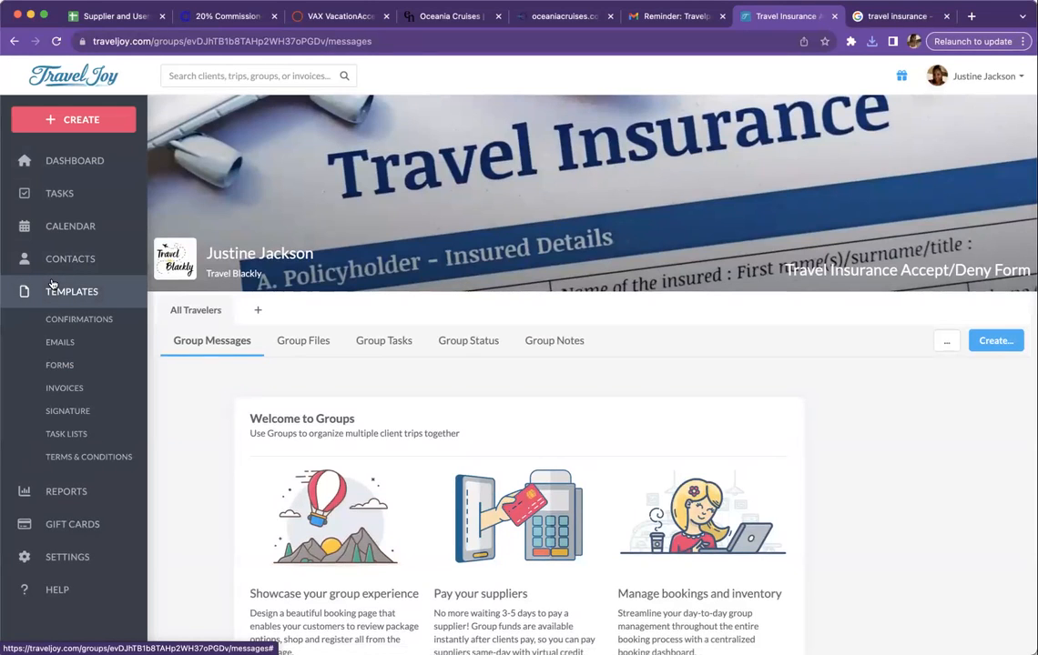
click(53, 366)
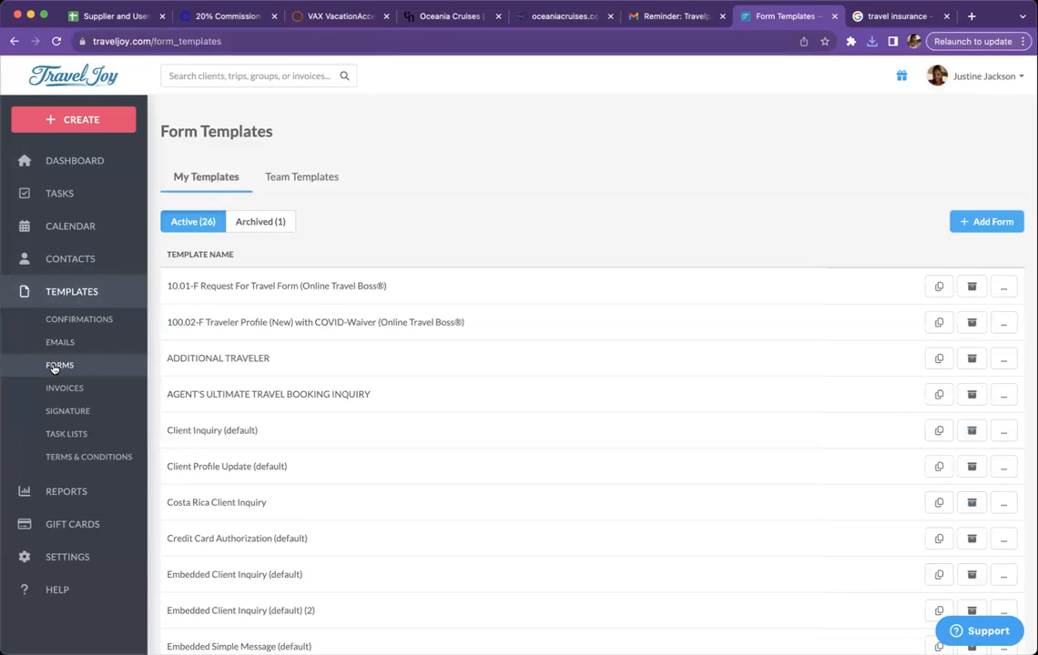
click(293, 179)
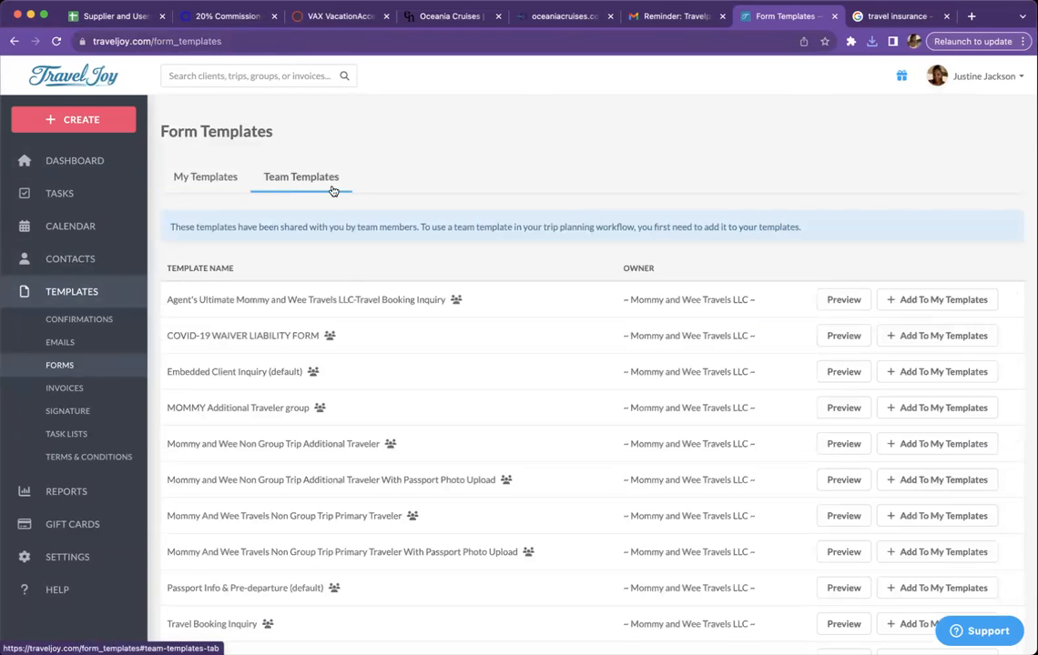
scroll(381, 388, down, 2)
scroll(381, 388, down, 1)
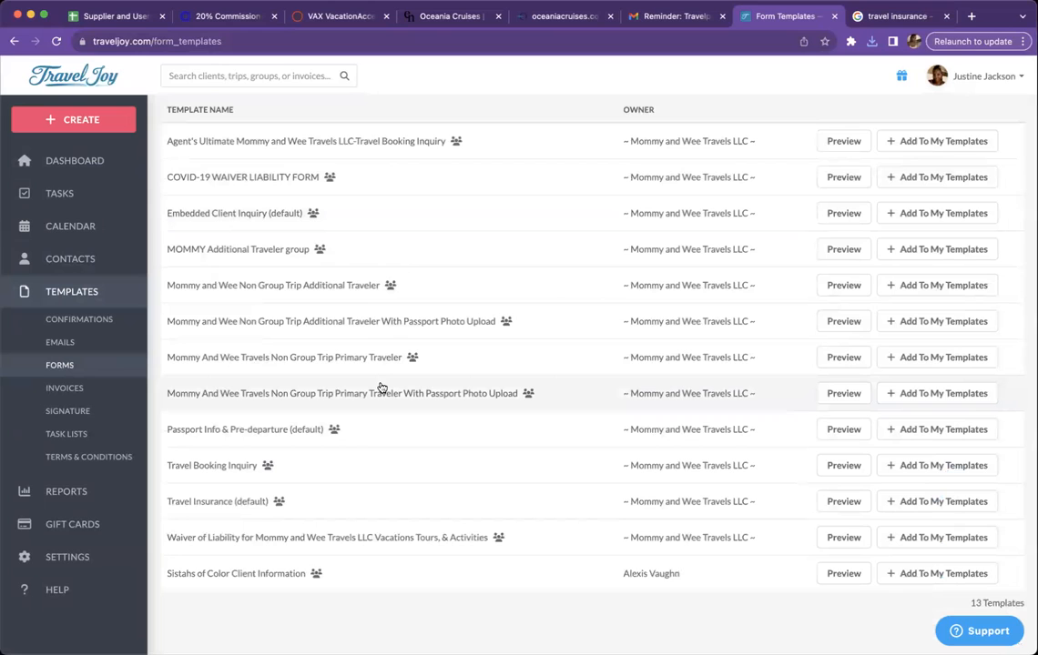
scroll(429, 357, up, 1)
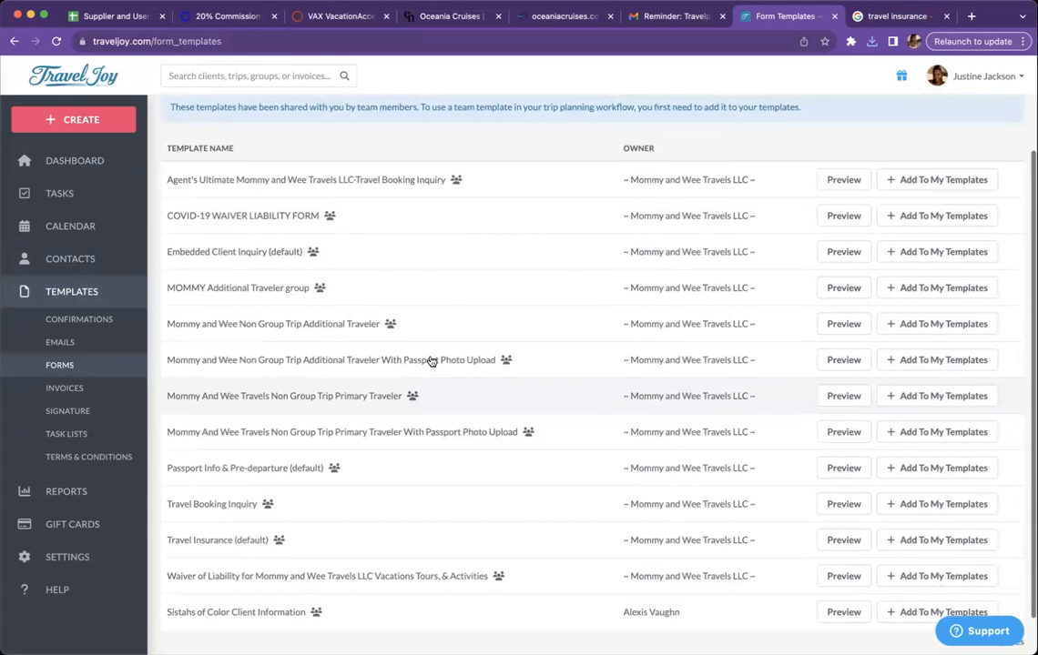
scroll(432, 361, up, 1)
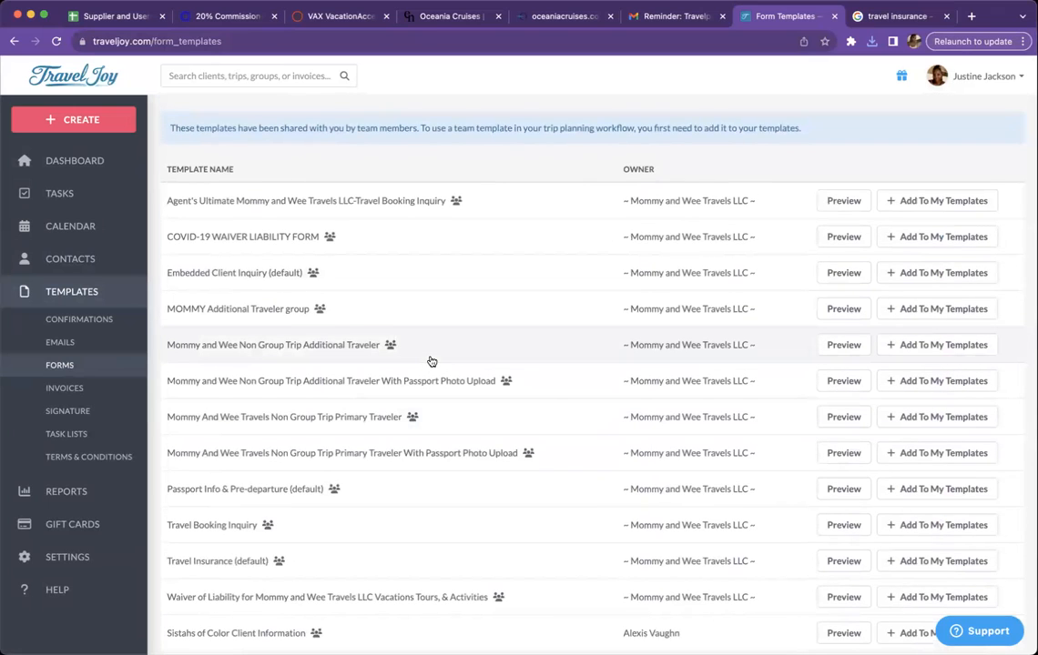
scroll(429, 360, down, 1)
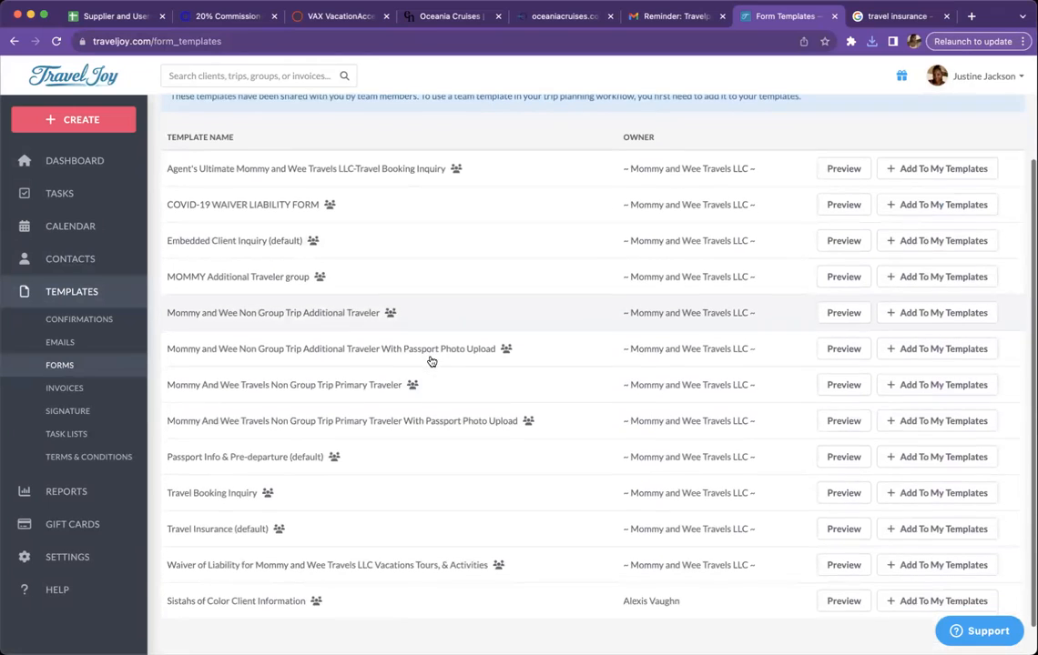
- Preview the shared Travel Insurance (default) form and scroll through its fields
click(241, 535)
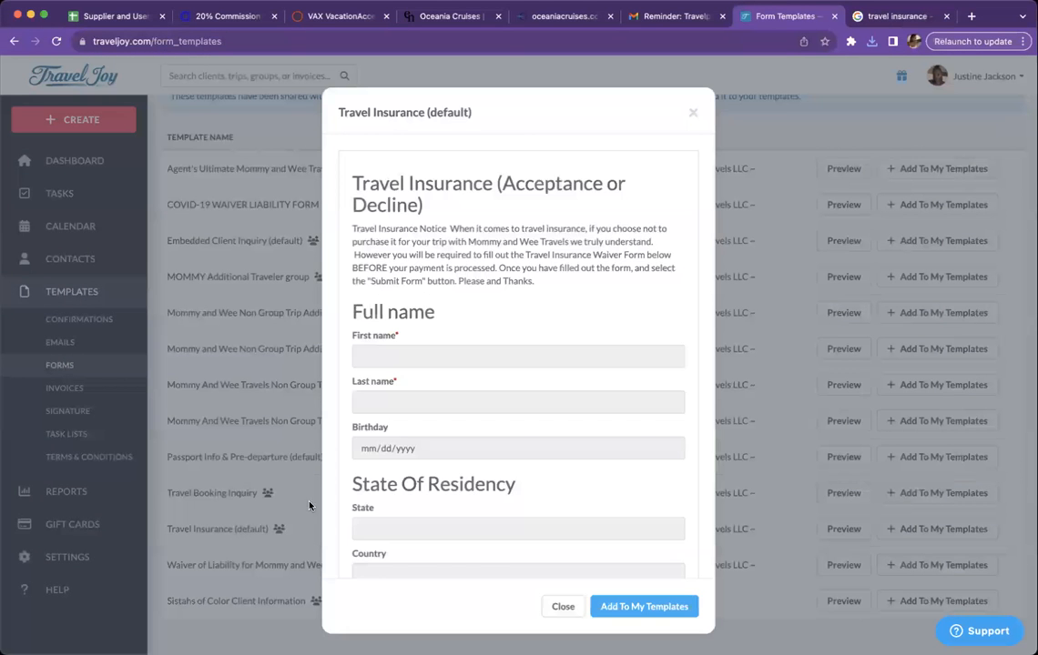
scroll(394, 505, down, 3)
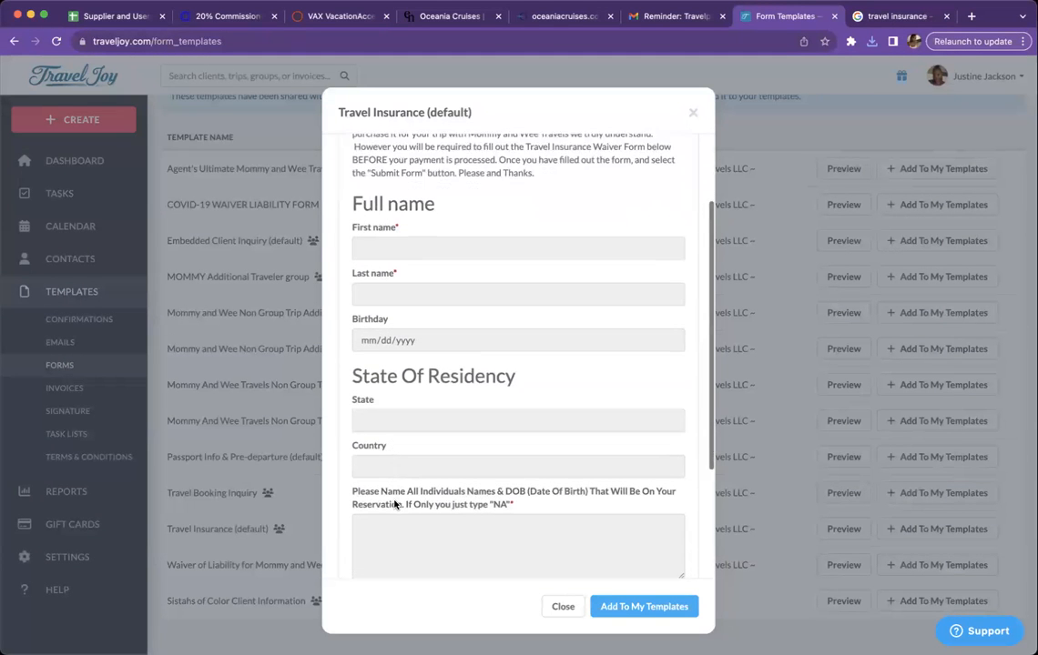
scroll(394, 505, down, 3)
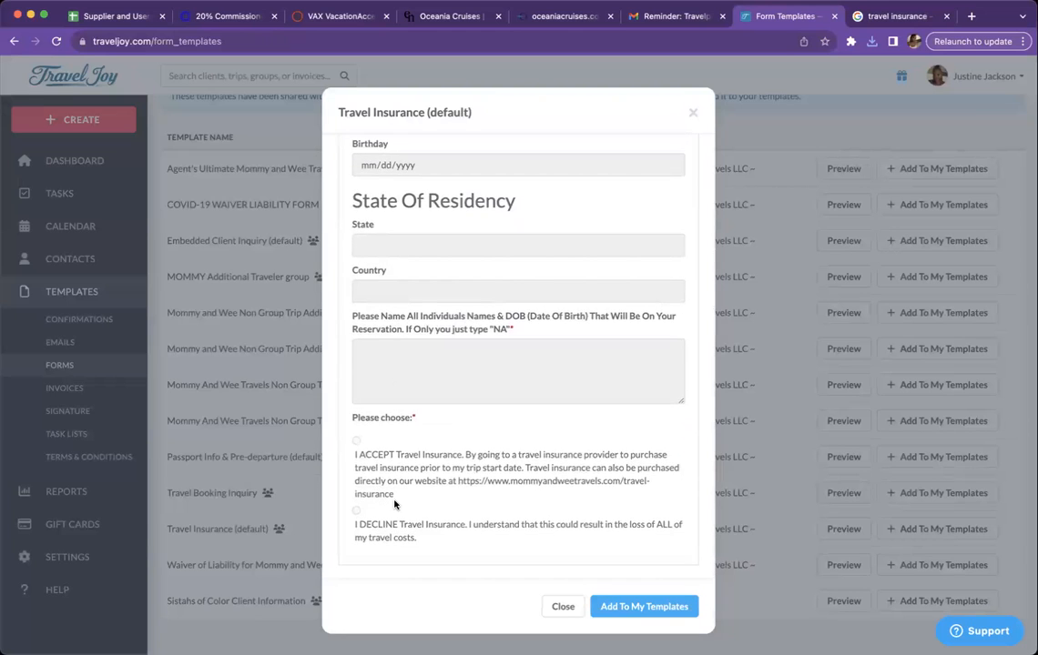
scroll(394, 505, up, 7)
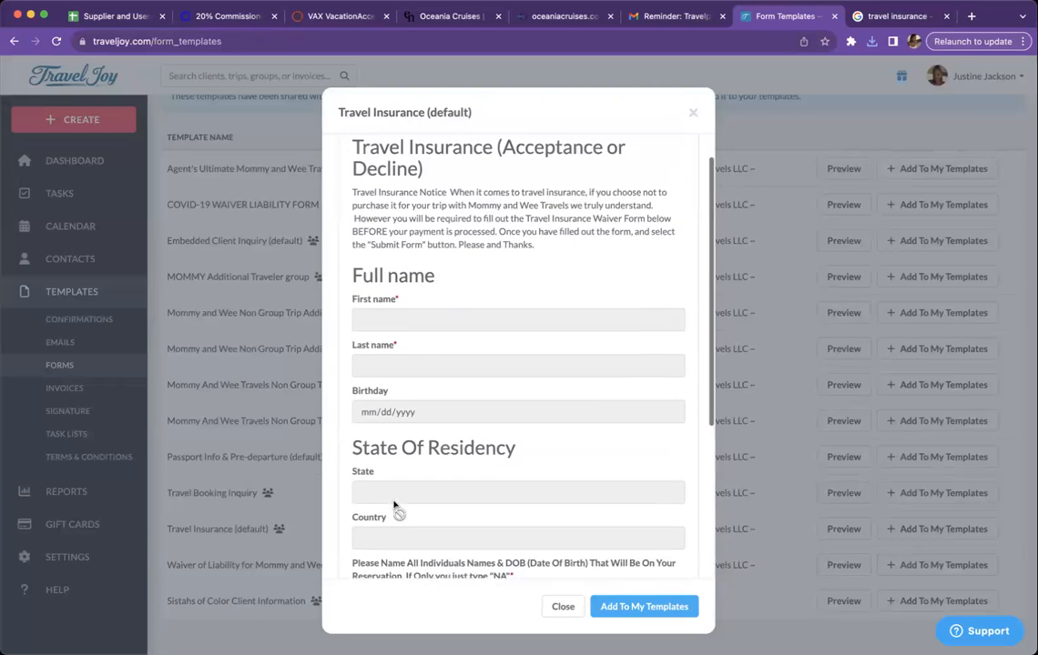
scroll(394, 505, up, 2)
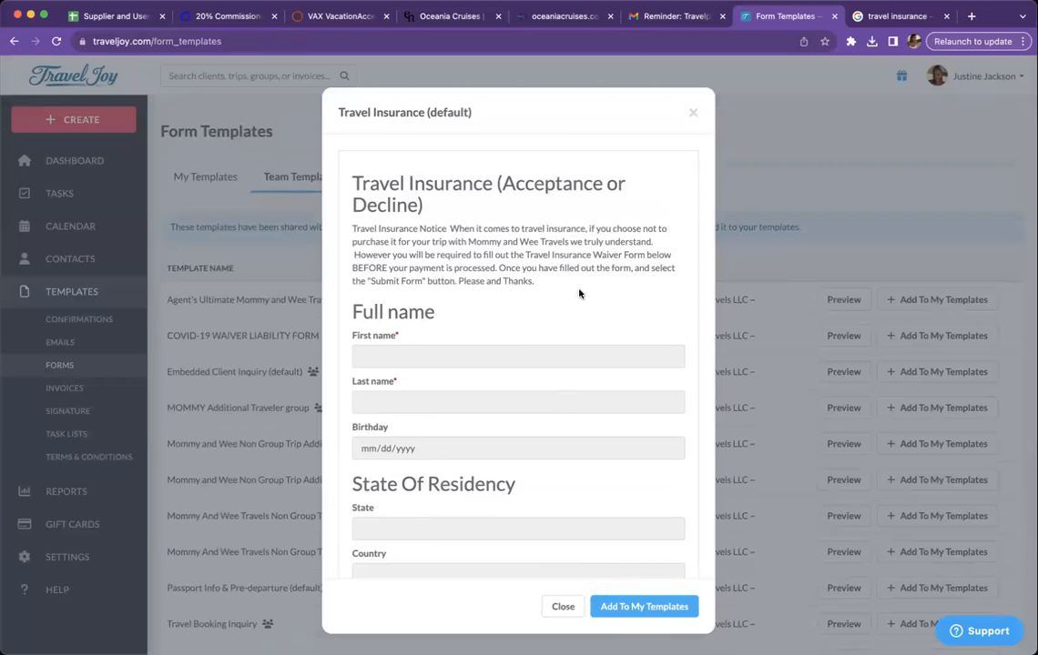
- Close the preview and scroll through the My Templates list of forms
click(694, 116)
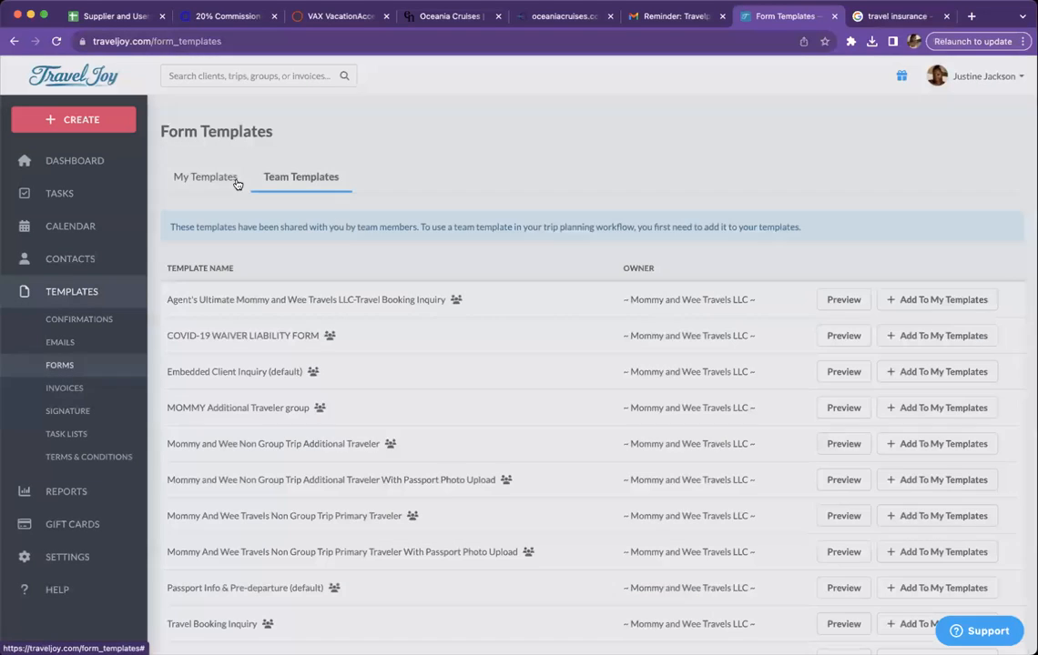
click(230, 182)
scroll(333, 474, down, 8)
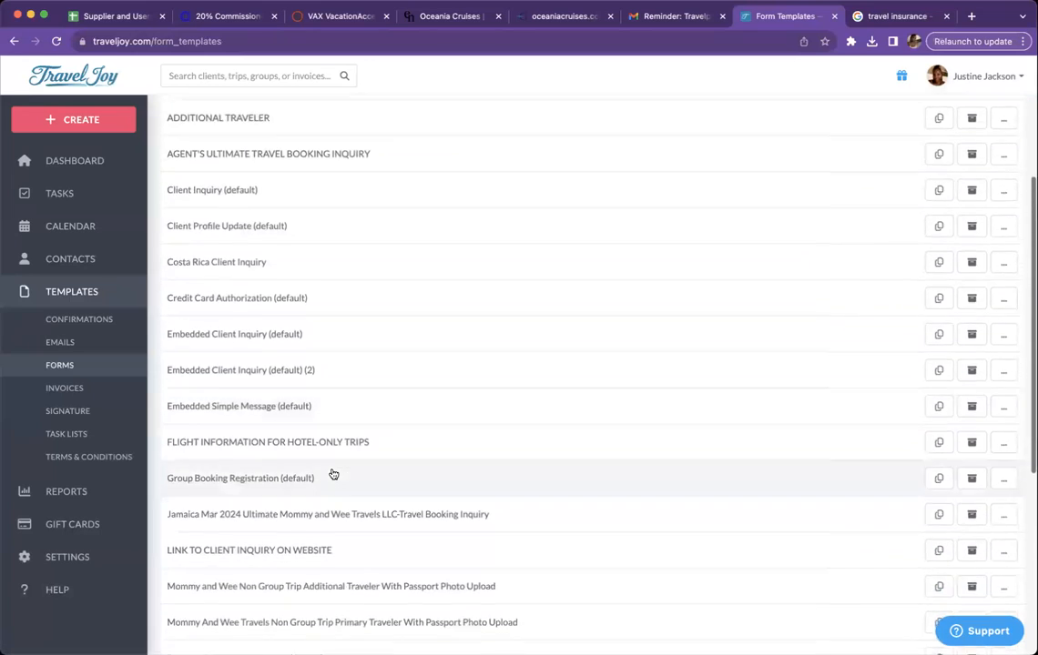
scroll(333, 474, down, 1)
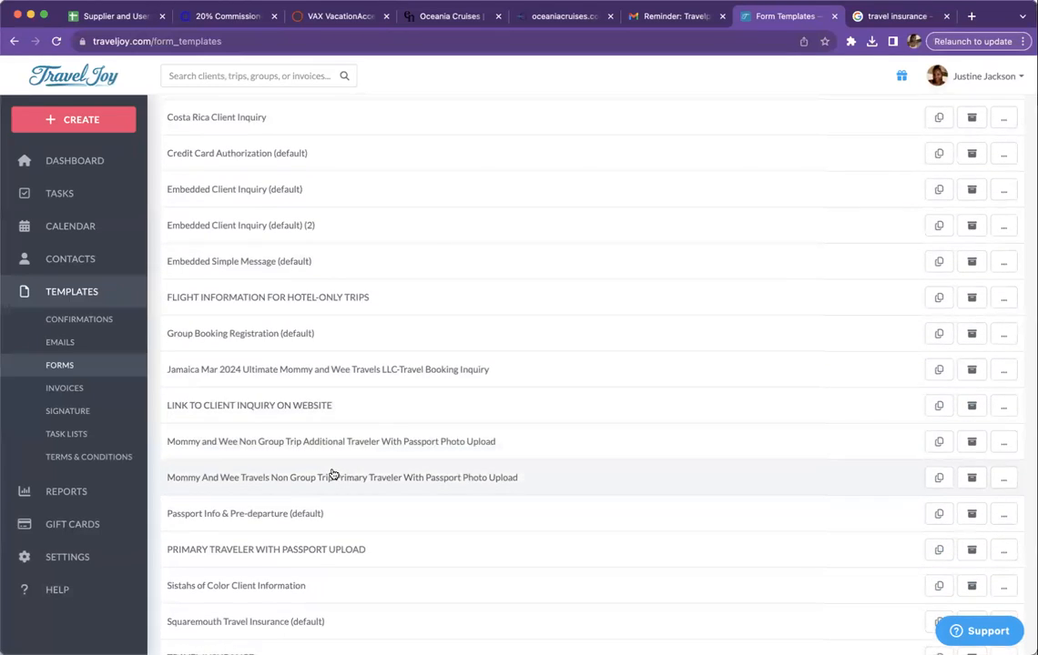
scroll(333, 474, down, 3)
scroll(333, 474, down, 2)
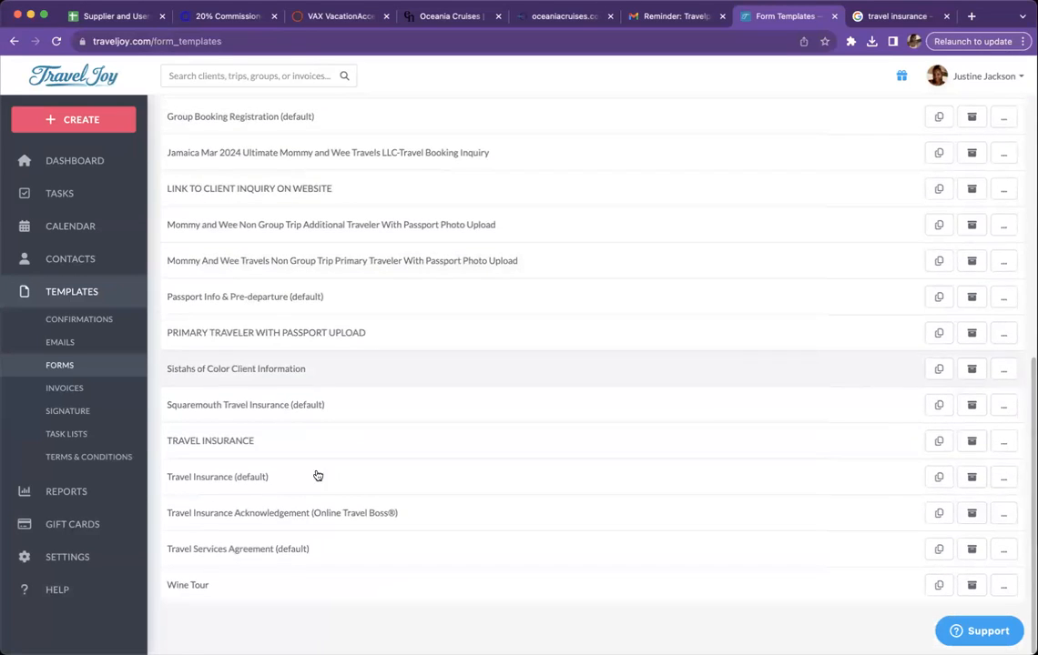
- Glance at Travel Insurance (default), then return and open the TRAVEL INSURANCE template from My Templates
click(245, 484)
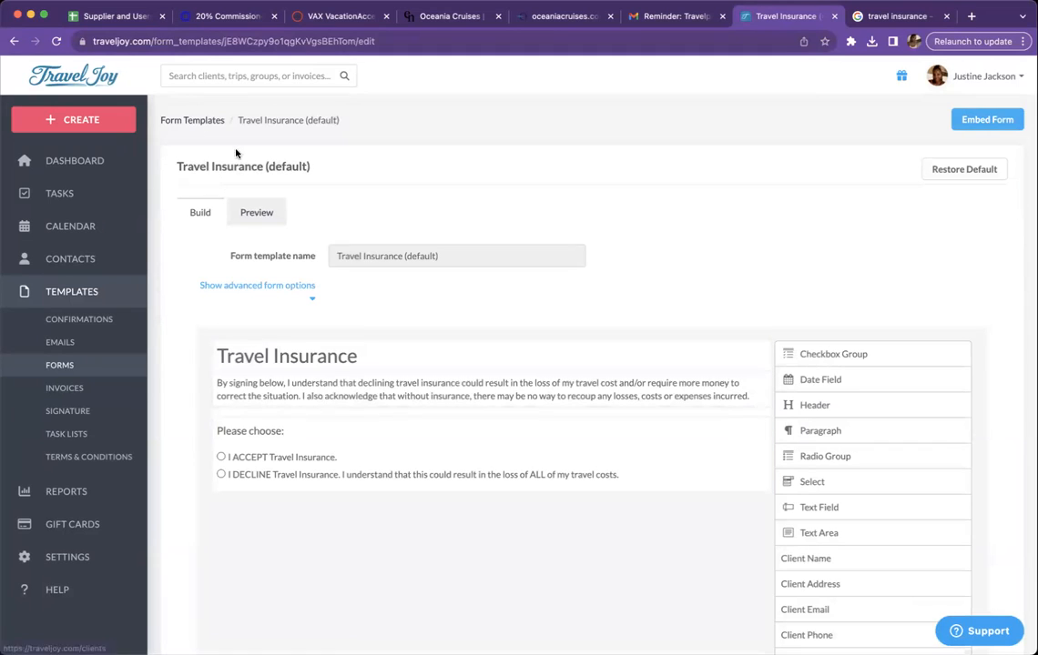
click(15, 42)
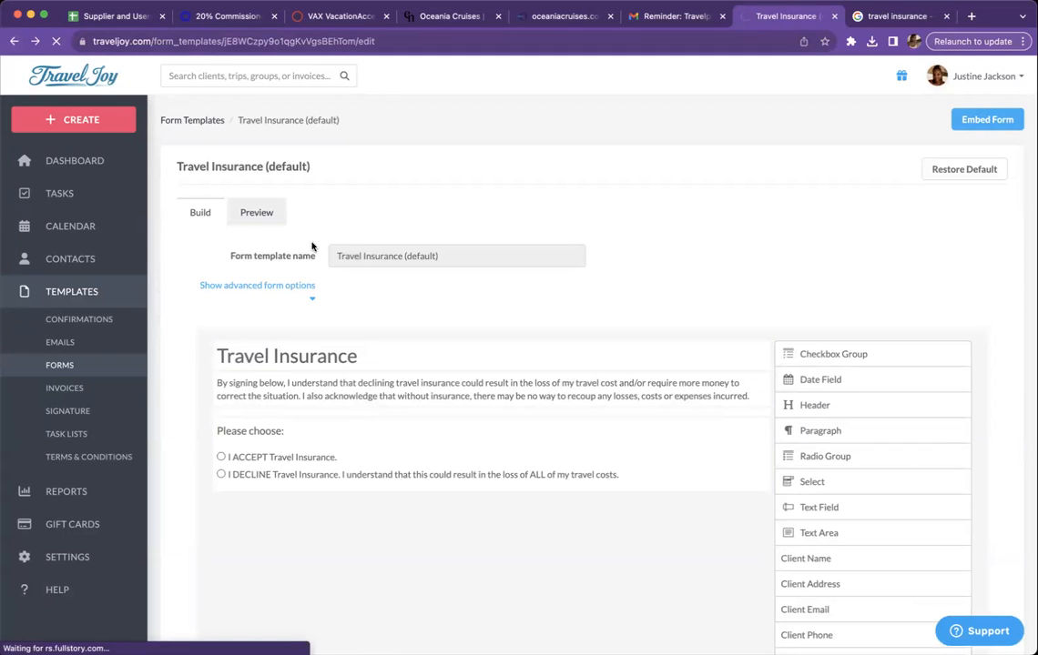
scroll(315, 498, up, 2)
scroll(315, 498, up, 4)
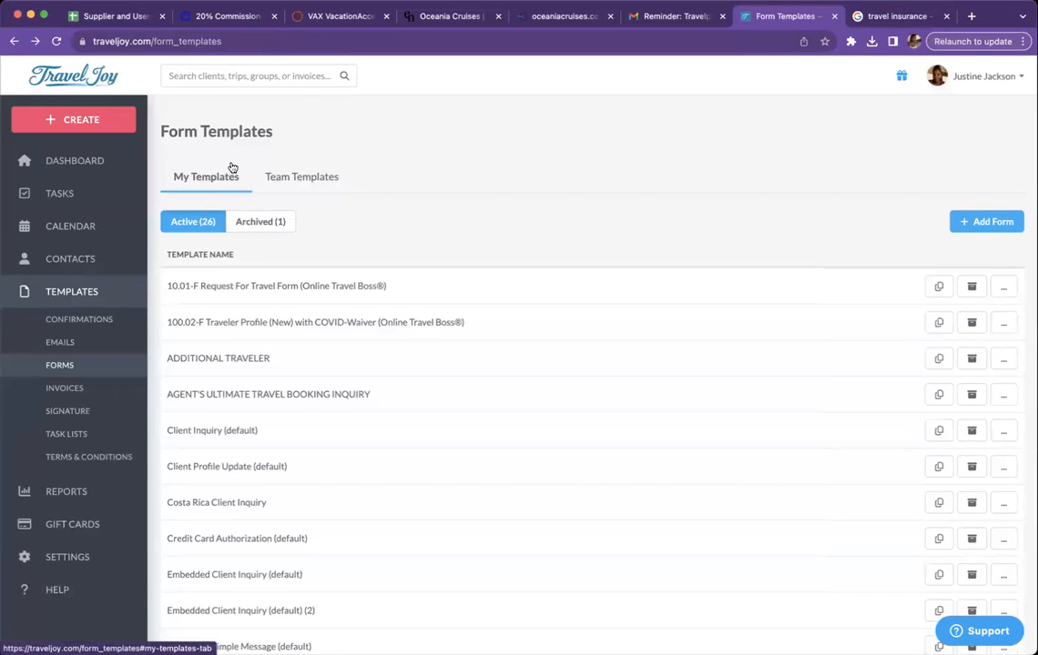
scroll(215, 397, down, 6)
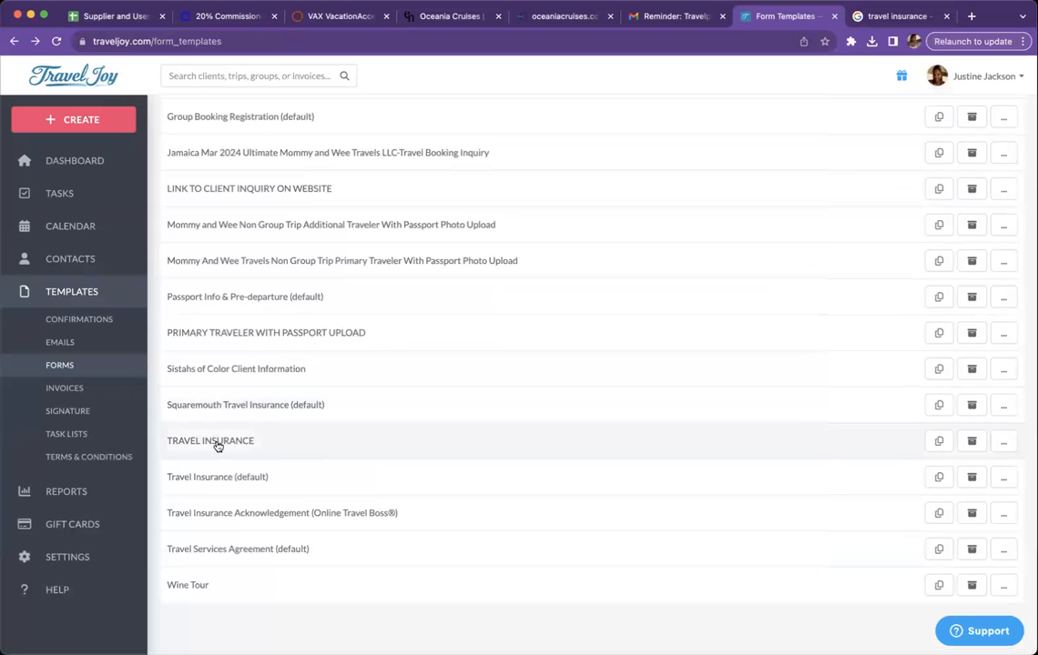
click(218, 446)
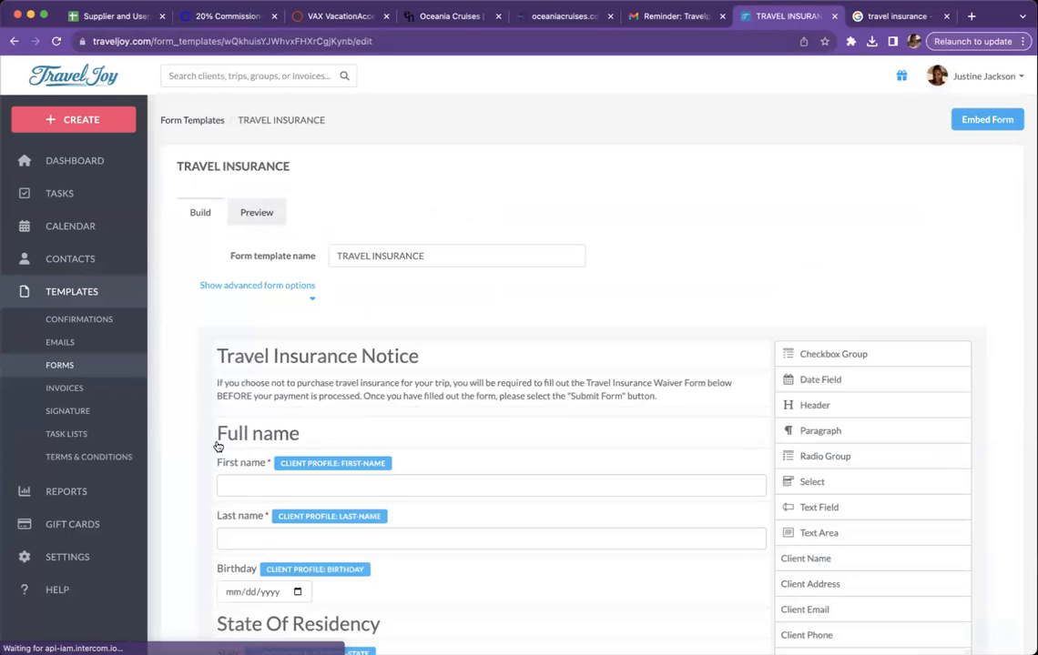
scroll(248, 498, down, 5)
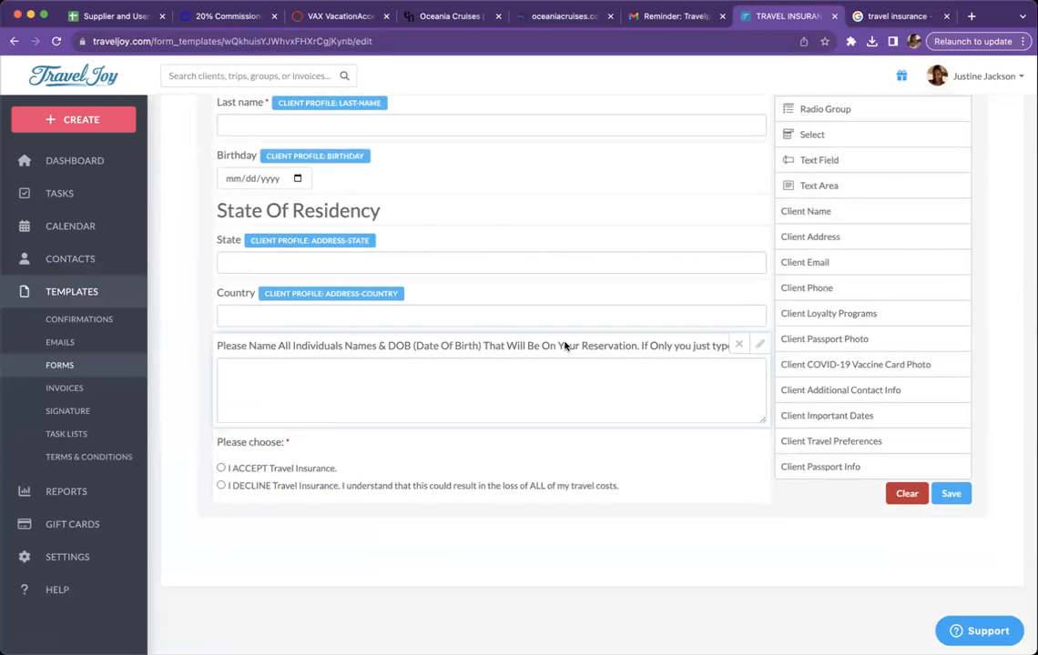
scroll(563, 344, up, 3)
scroll(564, 343, up, 5)
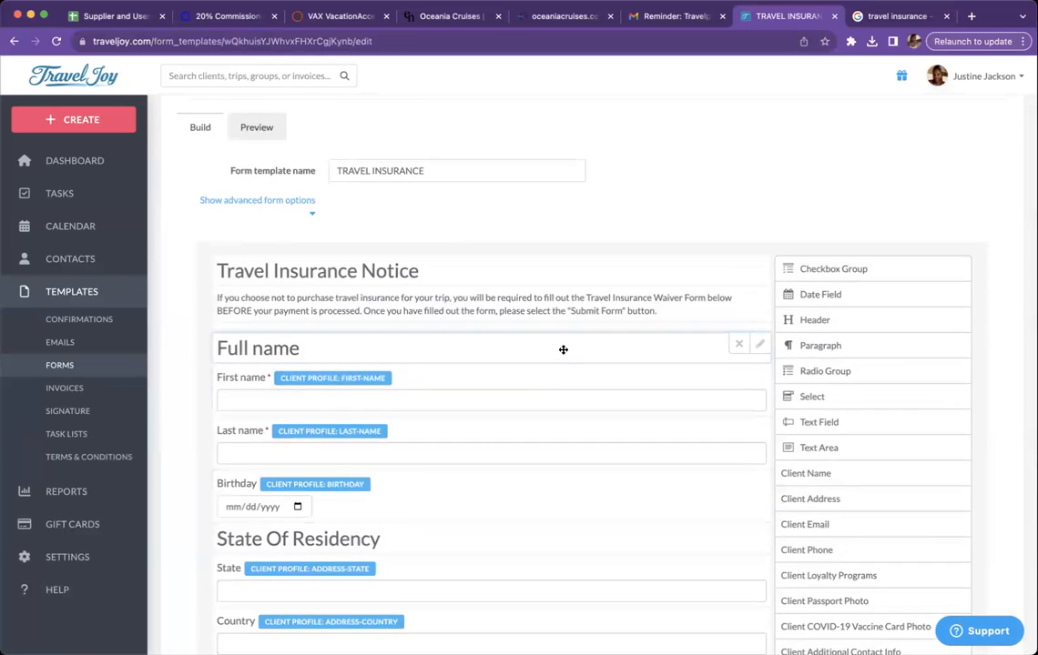
scroll(562, 349, down, 5)
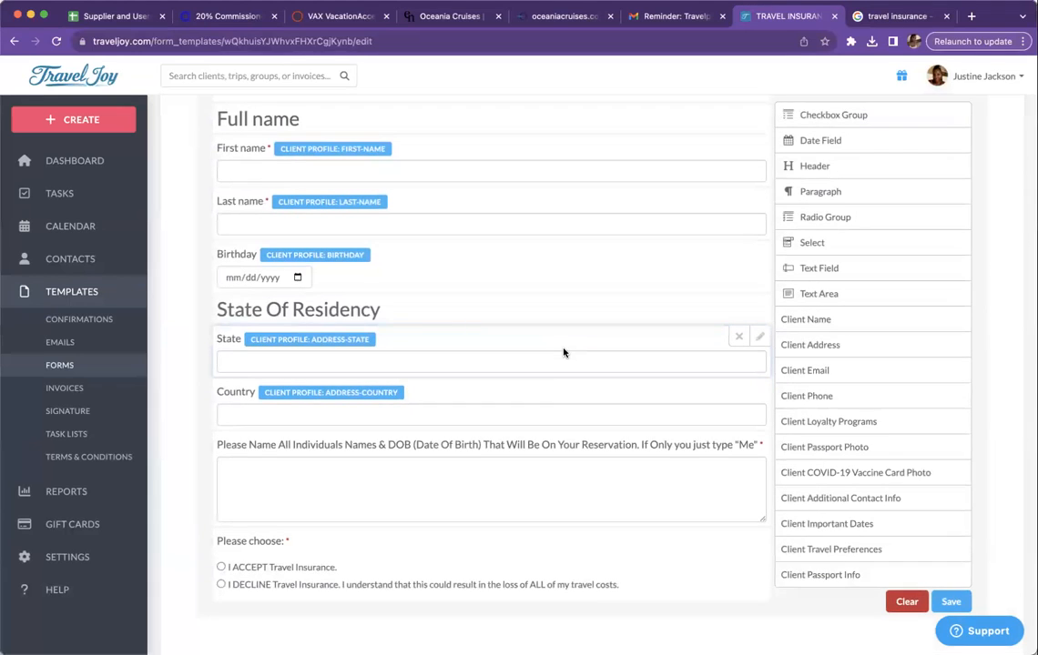
scroll(563, 353, down, 2)
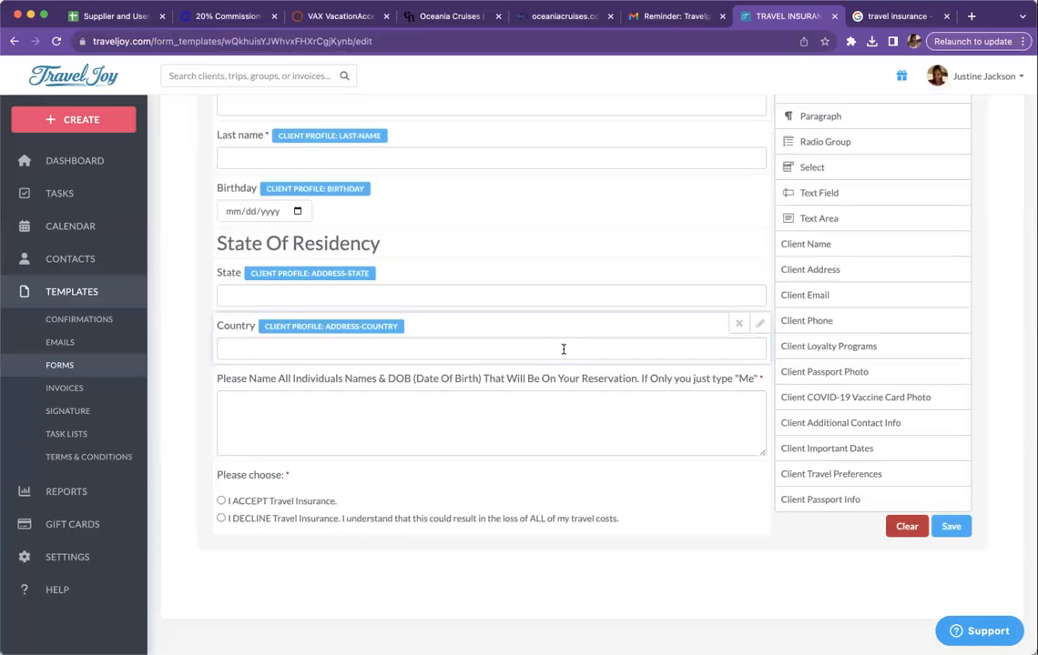
scroll(562, 352, up, 5)
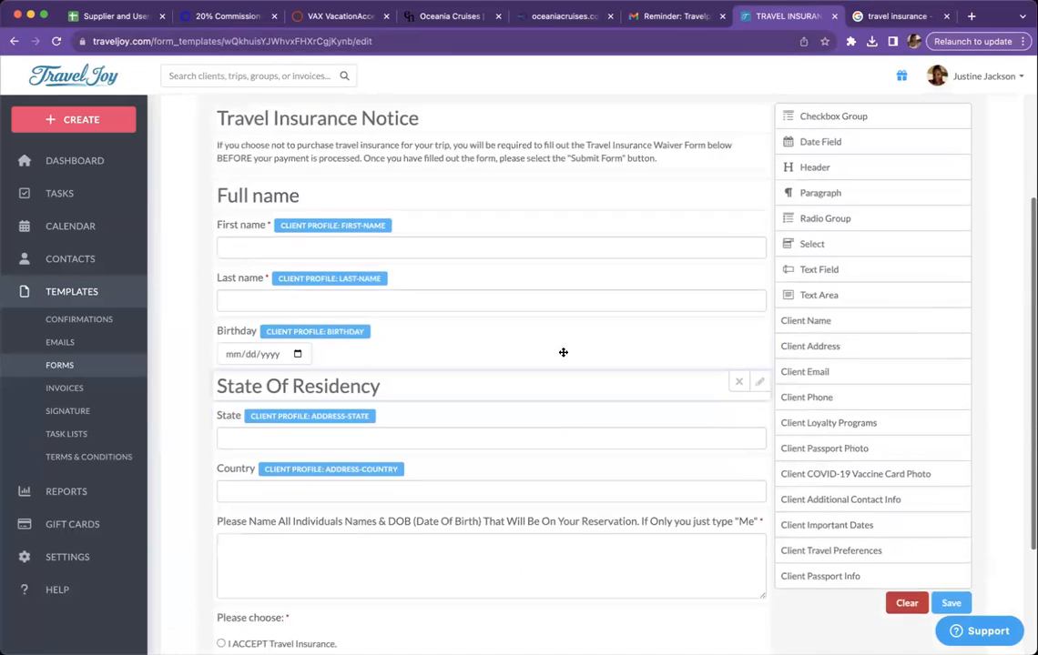
scroll(562, 356, up, 3)
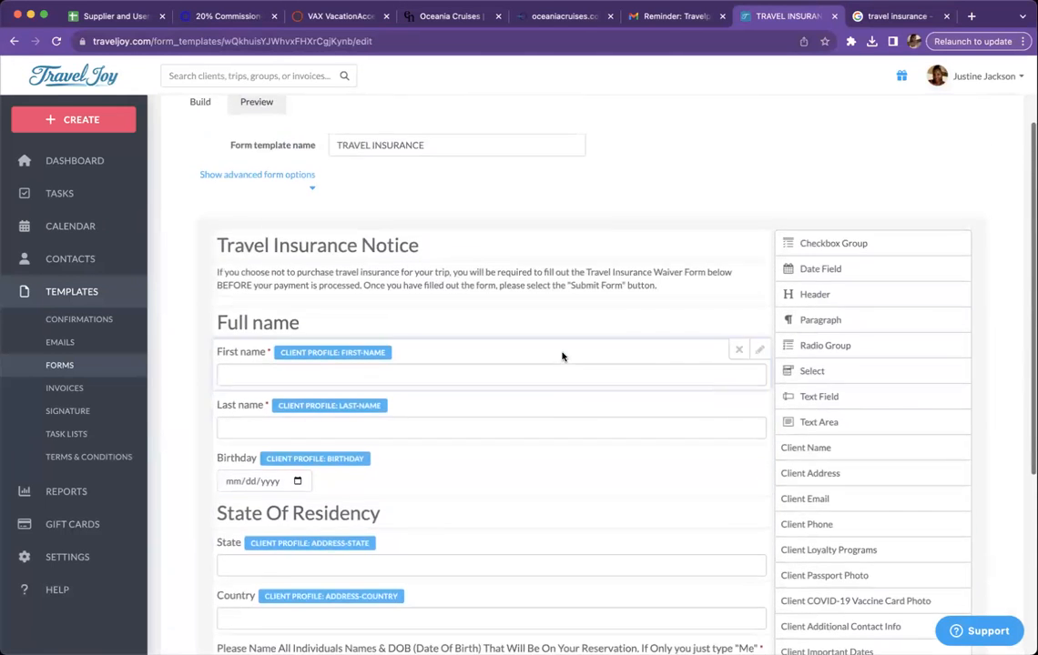
scroll(563, 355, up, 3)
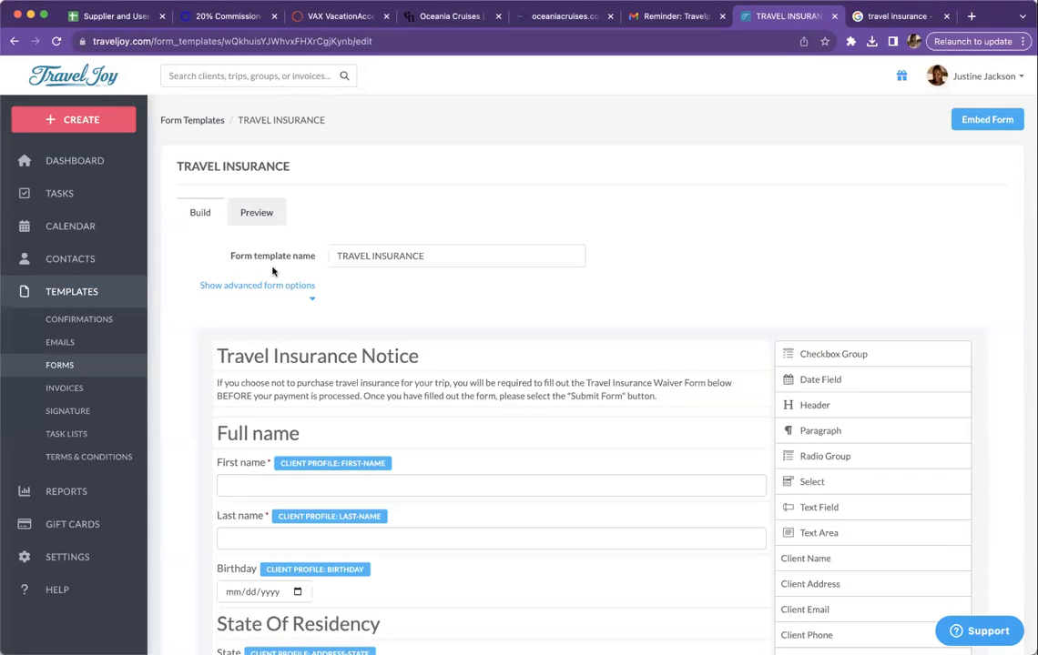
scroll(272, 270, down, 7)
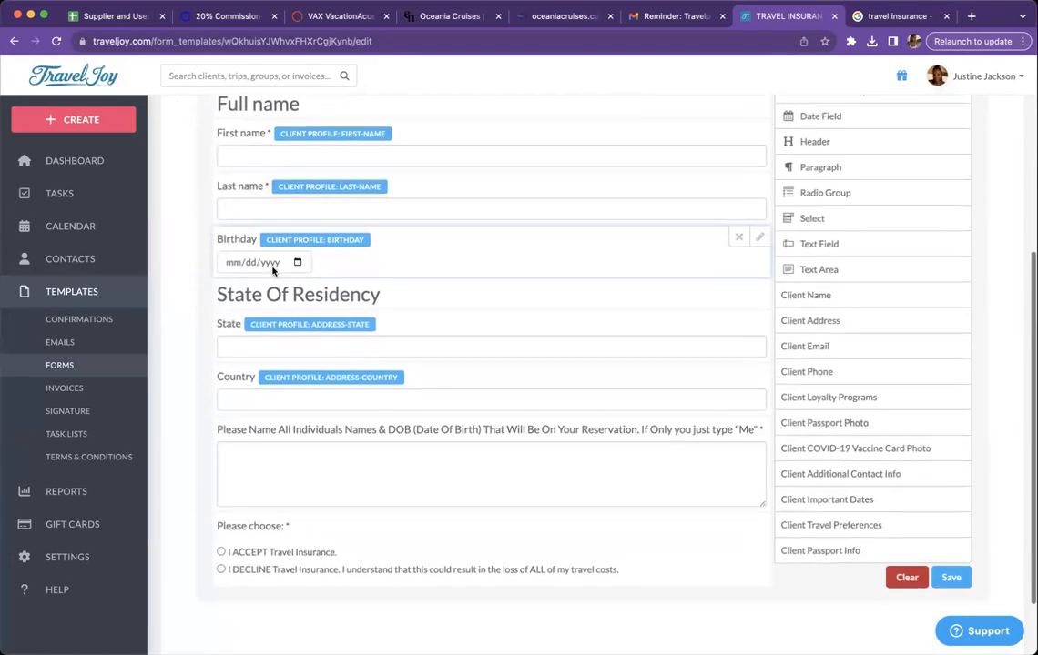
scroll(273, 268, down, 2)
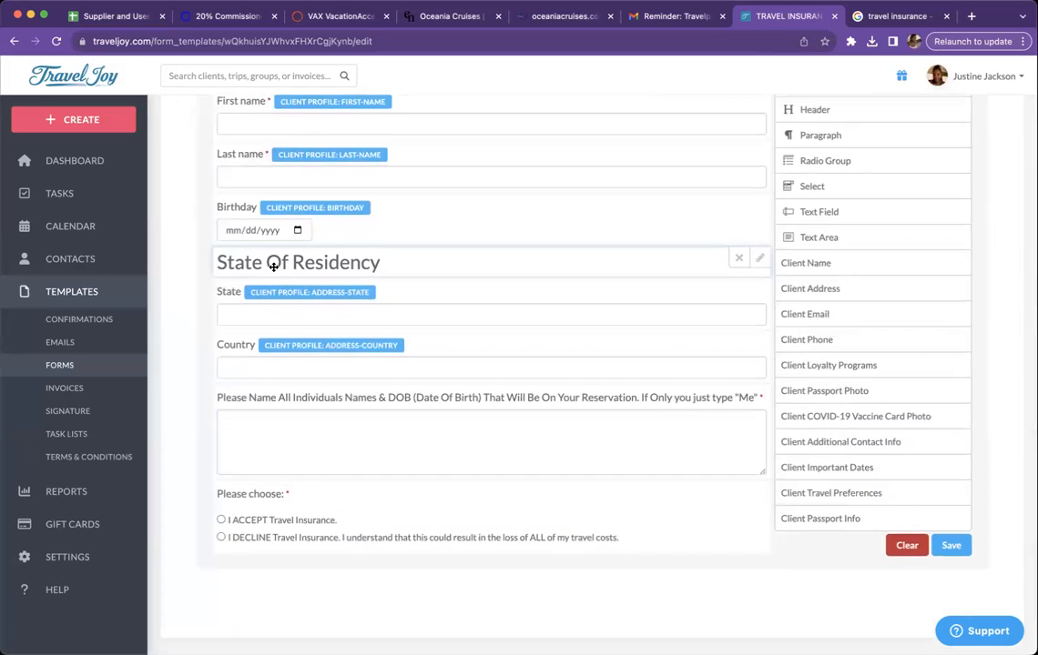
scroll(274, 262, down, 1)
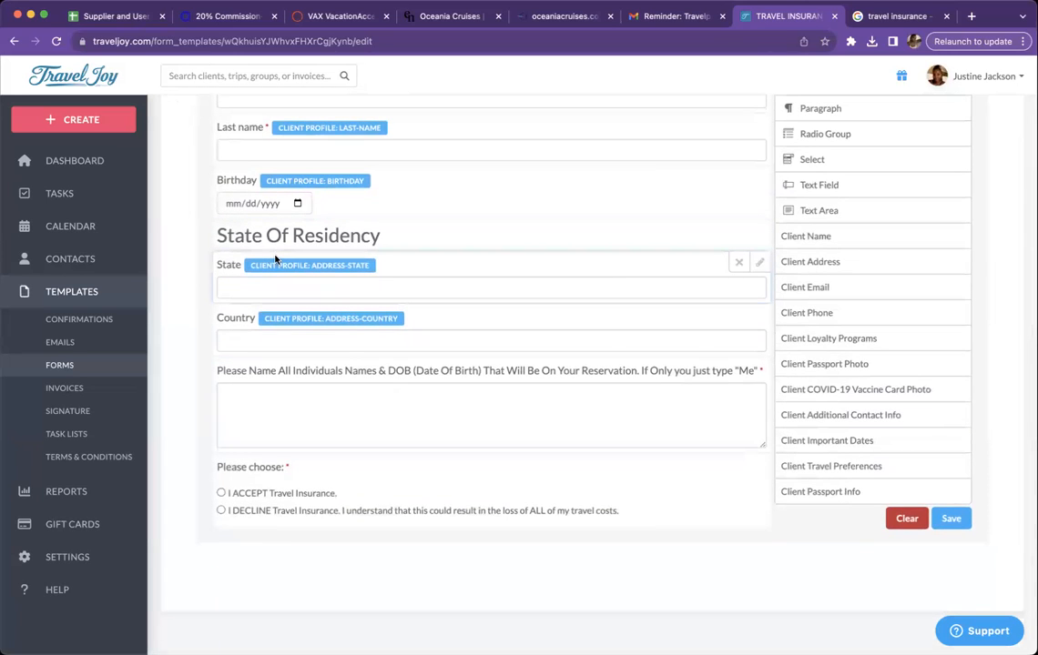
scroll(275, 260, up, 6)
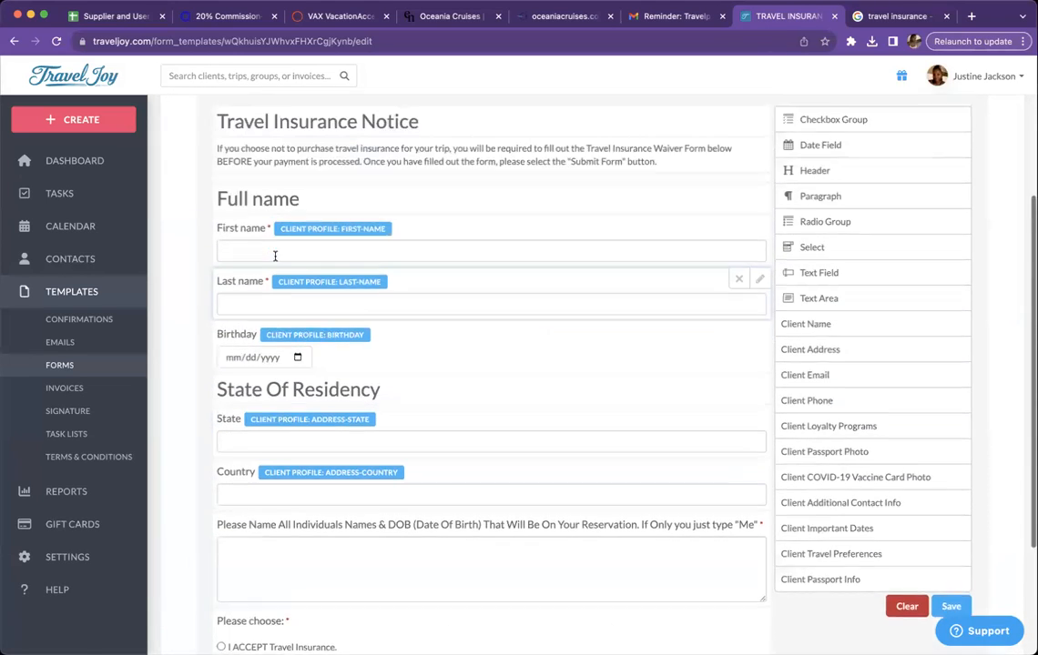
scroll(275, 259, up, 3)
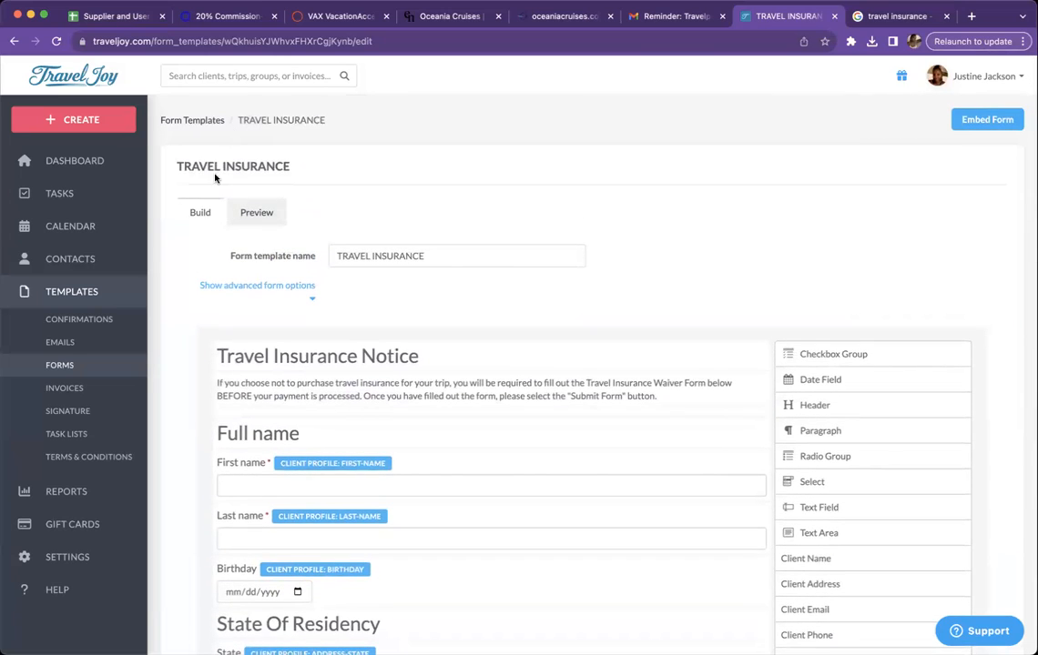
- Return to Form Templates, switch to Team Templates and preview Travel Insurance (default)
click(203, 122)
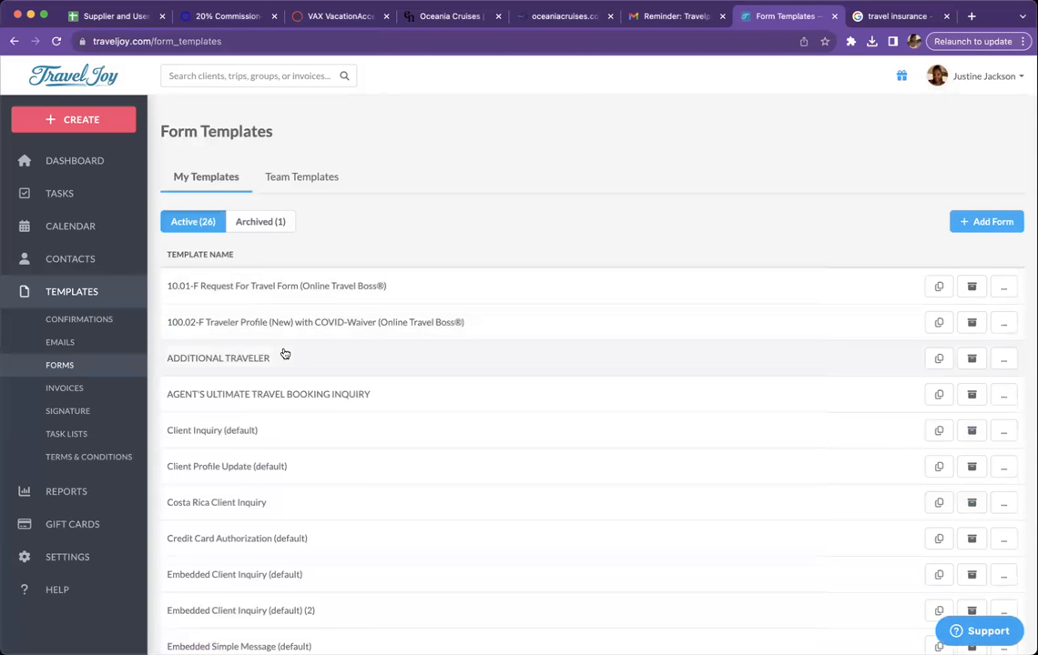
scroll(286, 383, down, 5)
scroll(288, 405, up, 5)
click(295, 151)
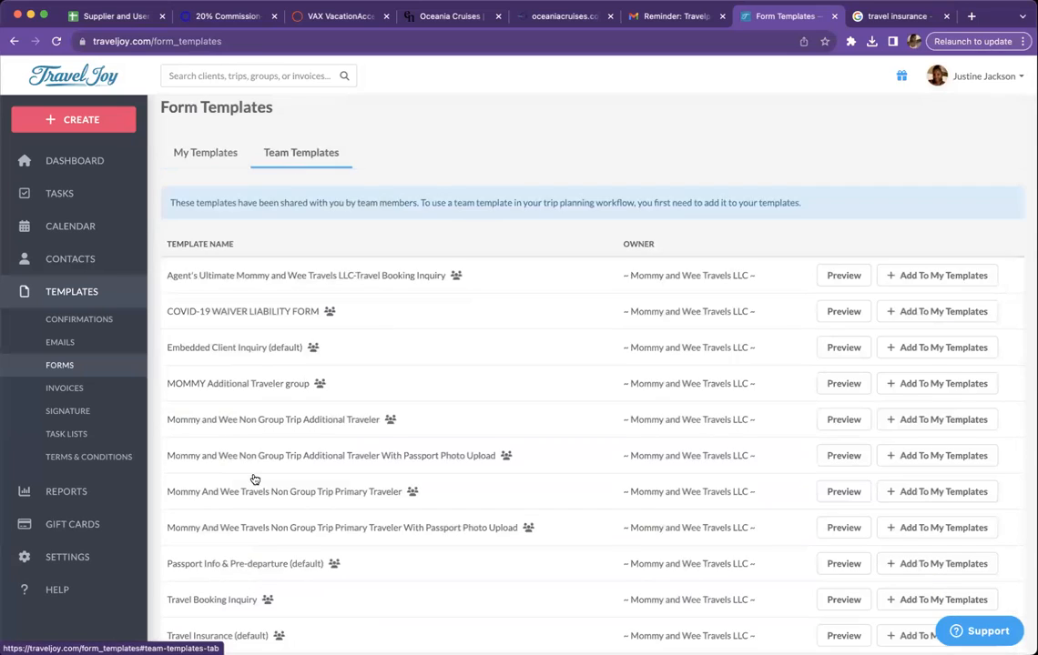
scroll(254, 479, down, 3)
click(222, 496)
scroll(428, 420, down, 5)
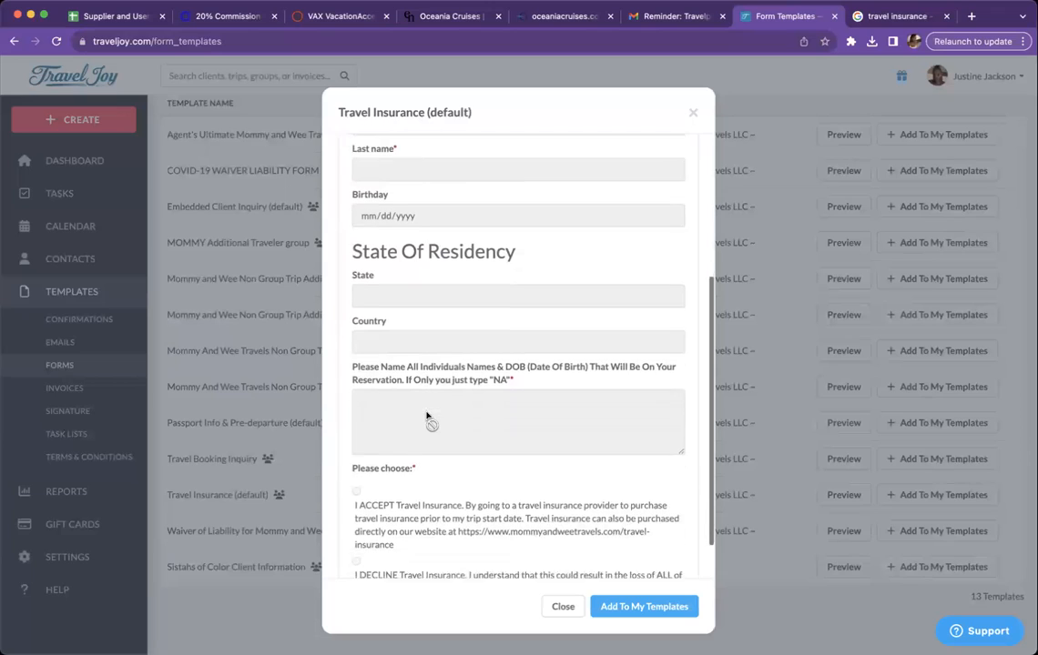
scroll(426, 417, down, 2)
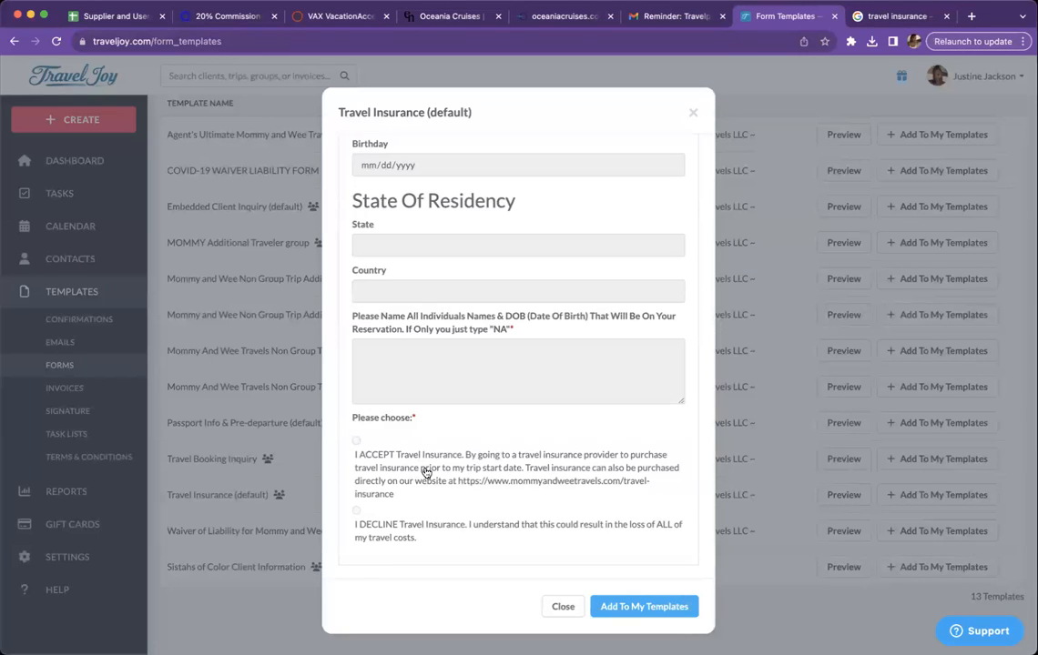
scroll(425, 472, up, 5)
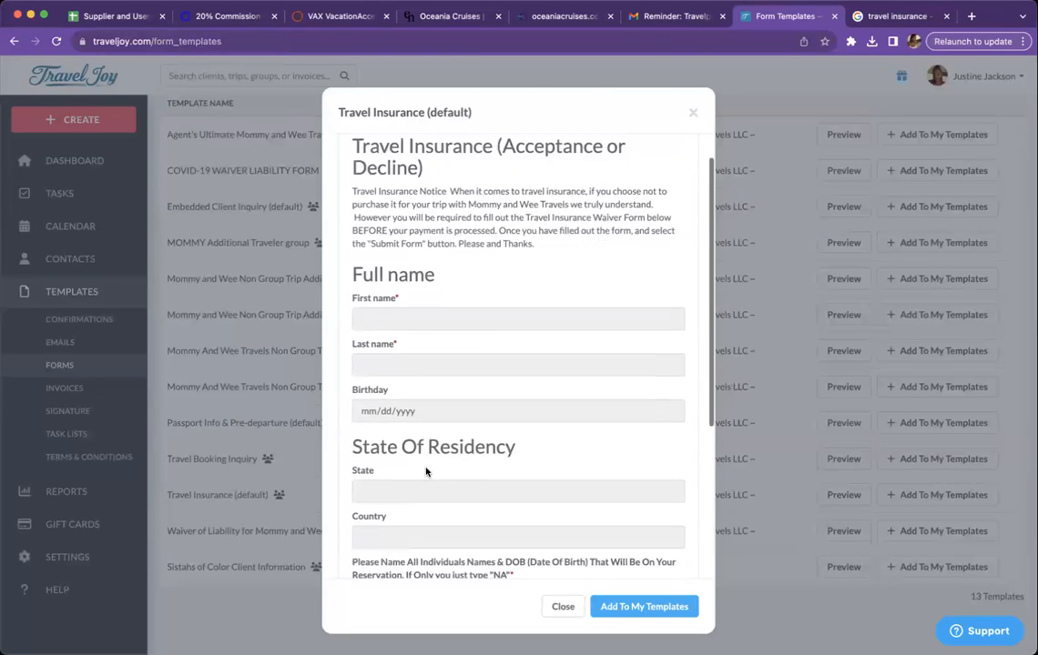
scroll(425, 472, down, 3)
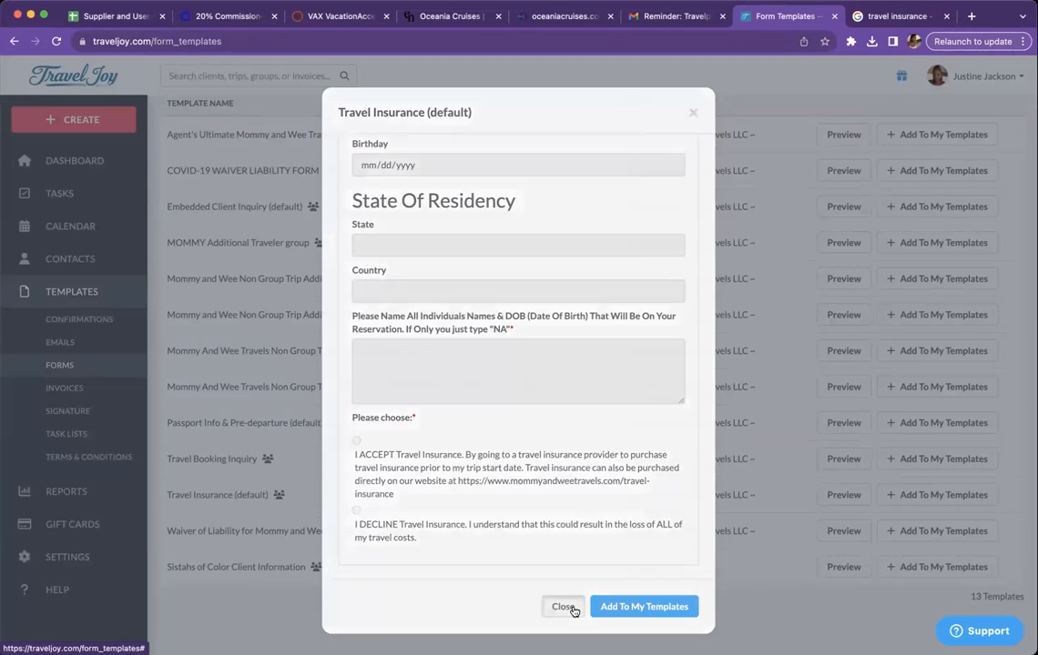
click(564, 606)
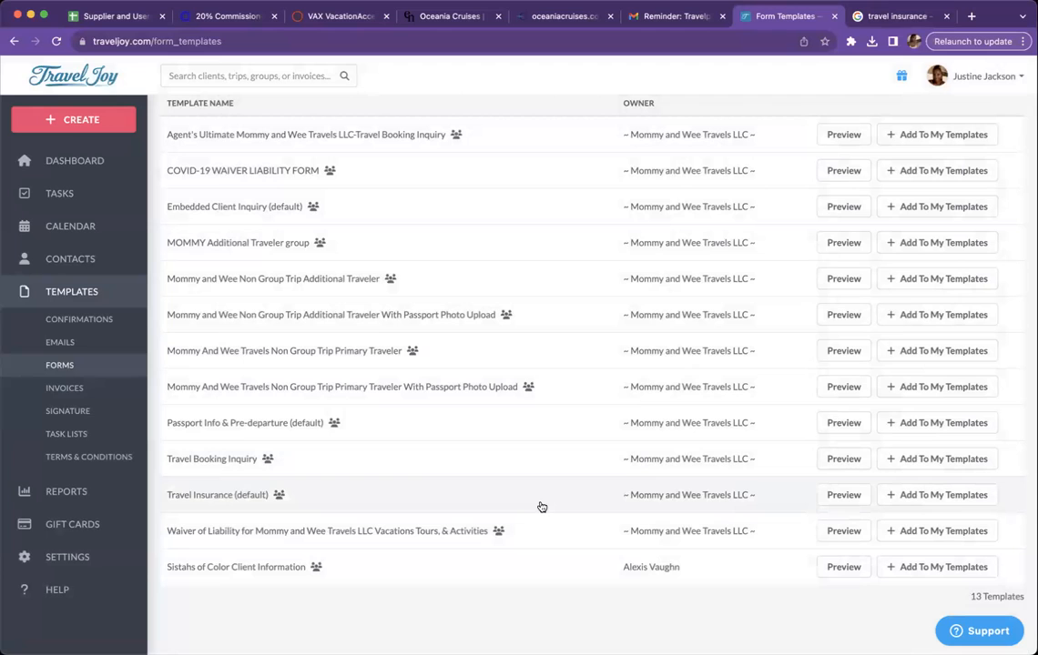
- Preview the shared Travel Insurance (default) form and scroll to its ACCEPT/DECLINE options
click(831, 494)
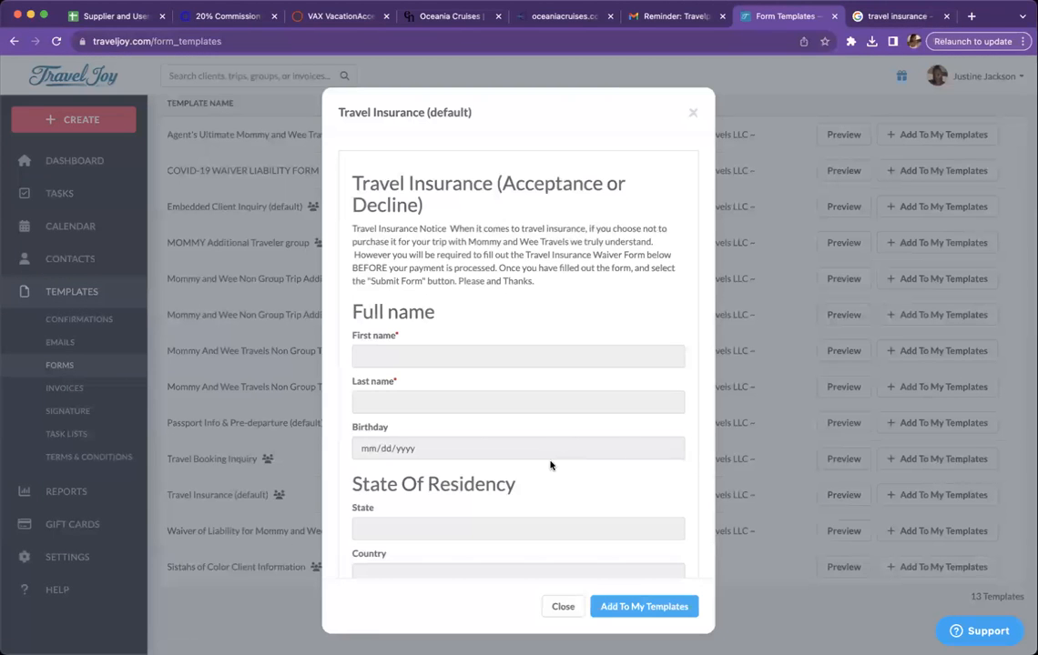
scroll(549, 465, down, 2)
scroll(550, 466, down, 4)
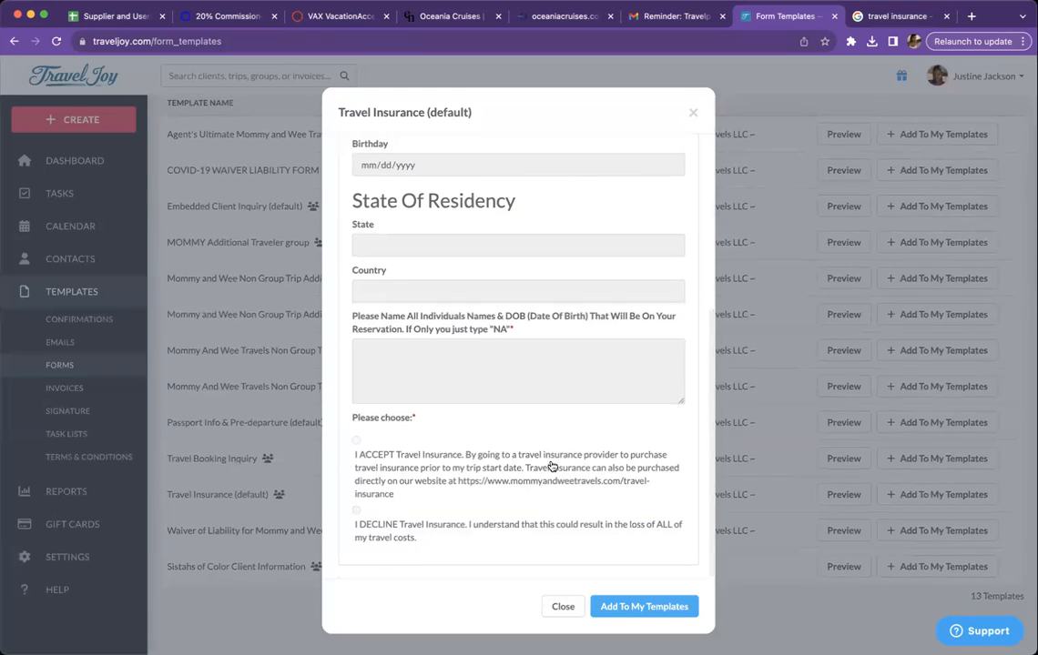
scroll(551, 464, up, 5)
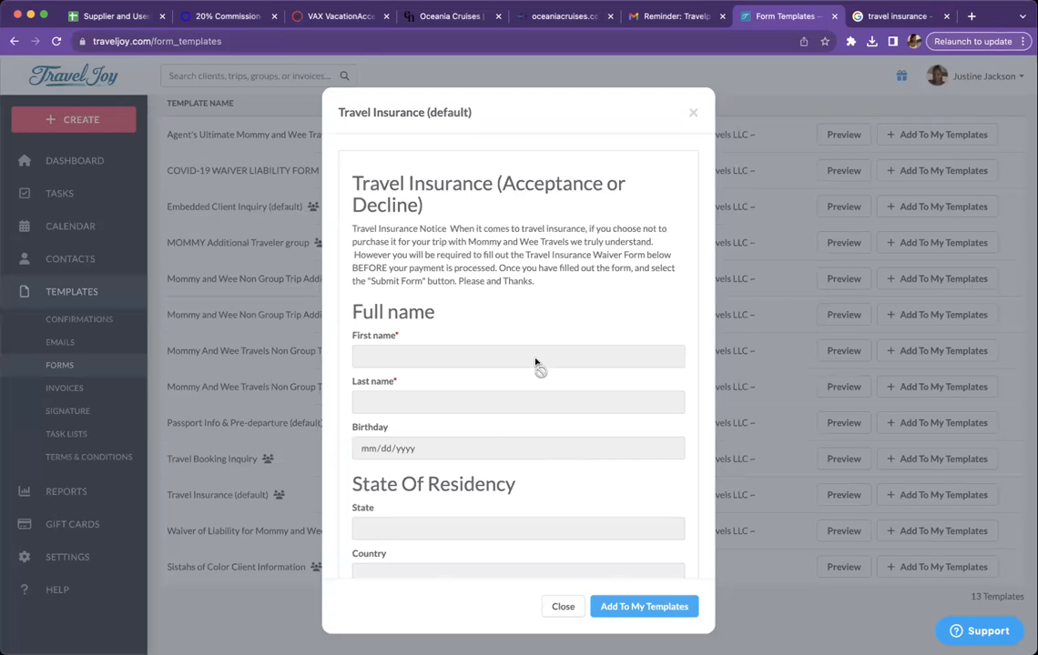
scroll(534, 361, down, 1)
scroll(534, 360, down, 5)
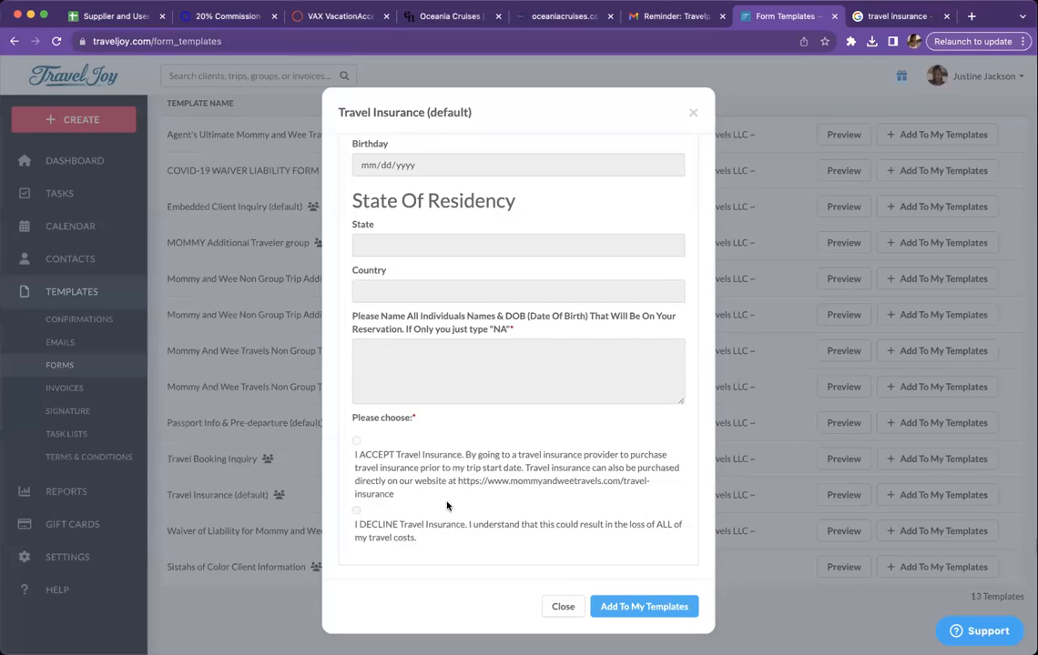
- Select and copy the DECLINE wording from 'Travel Insurance.' to 'costs.', then close the preview
drag(415, 534, 358, 456)
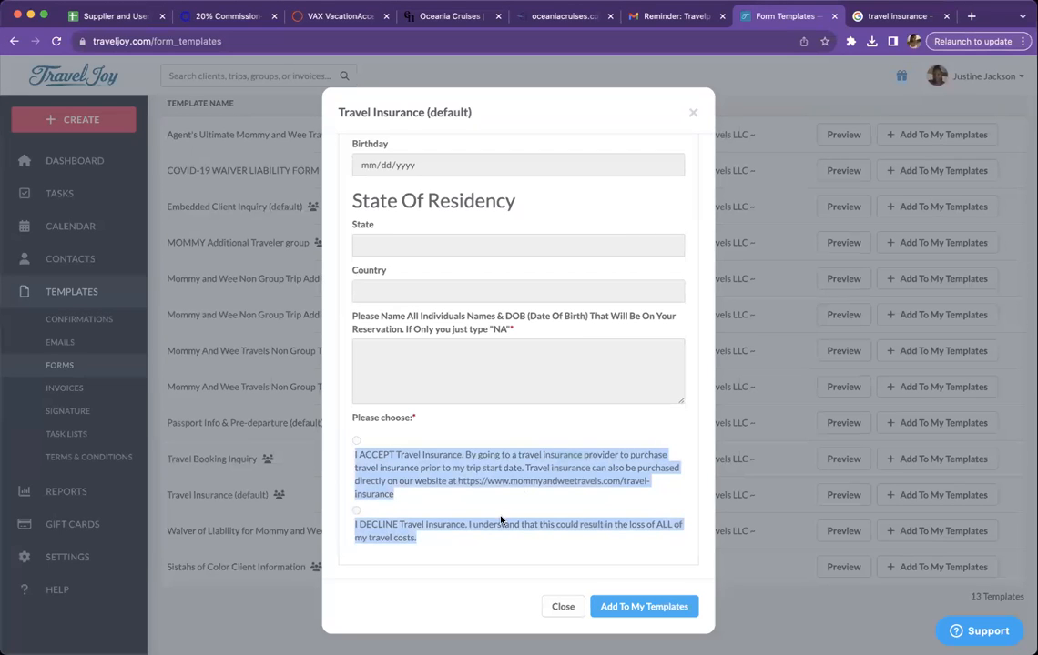
drag(486, 545, 468, 529)
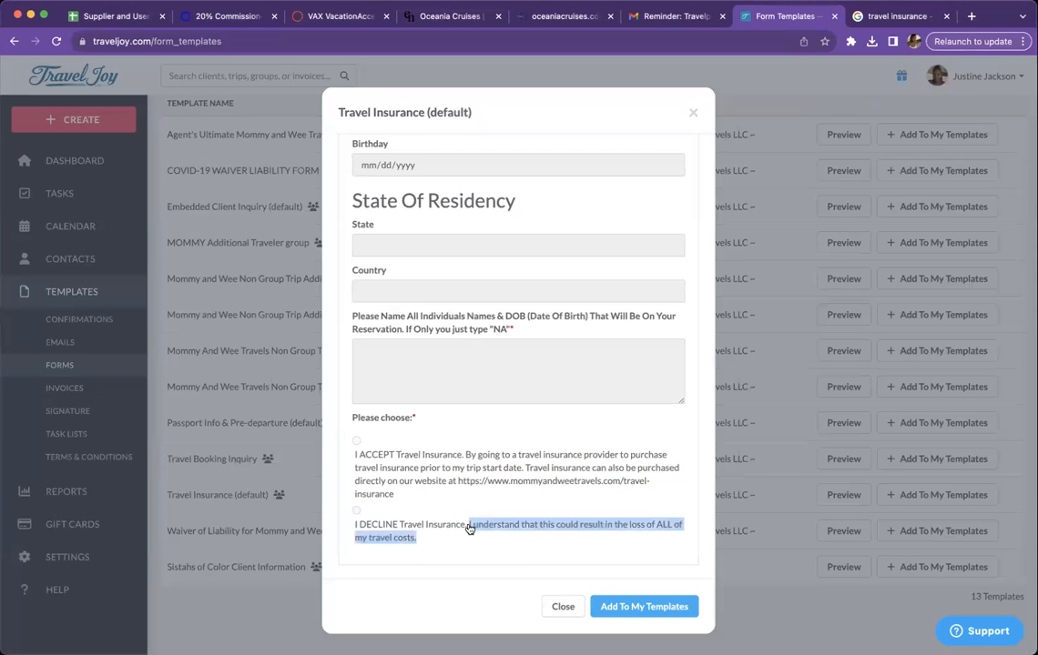
click(434, 538)
drag(434, 538, 401, 533)
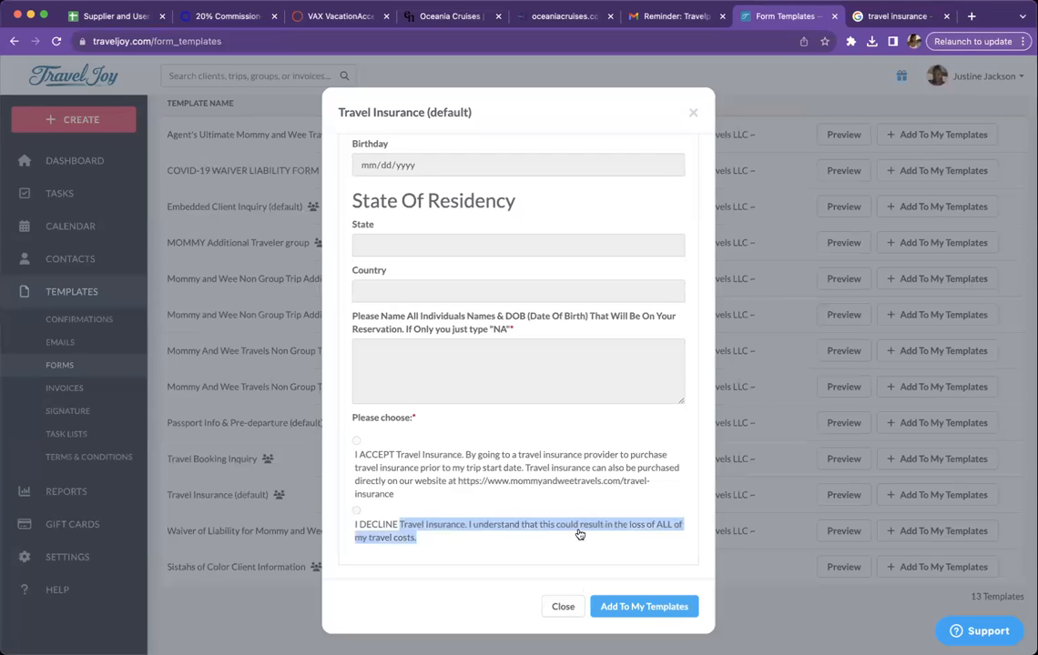
click(565, 607)
scroll(437, 437, up, 3)
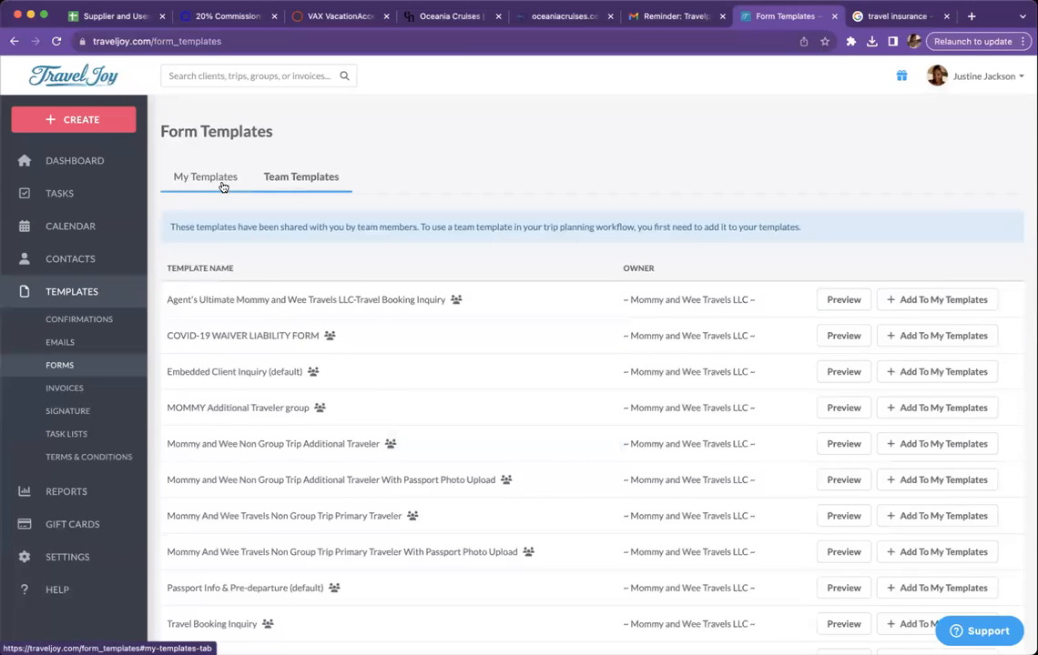
- From My Templates, open the TRAVEL INSURANCE form in the builder and scroll to its accept/decline question
click(218, 180)
scroll(290, 472, down, 10)
scroll(290, 472, down, 3)
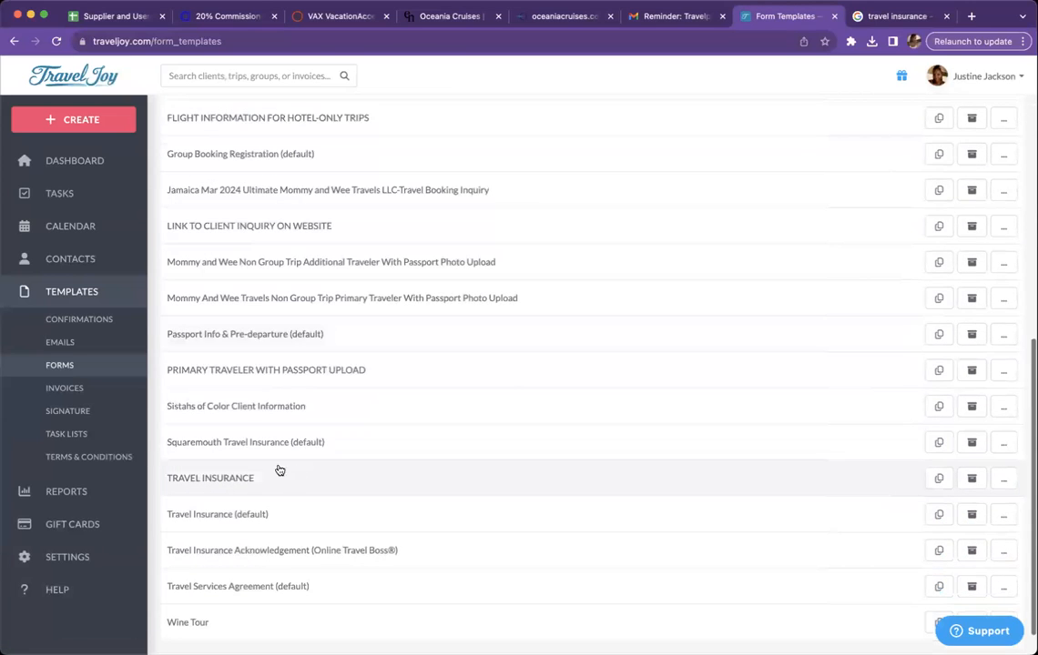
click(290, 474)
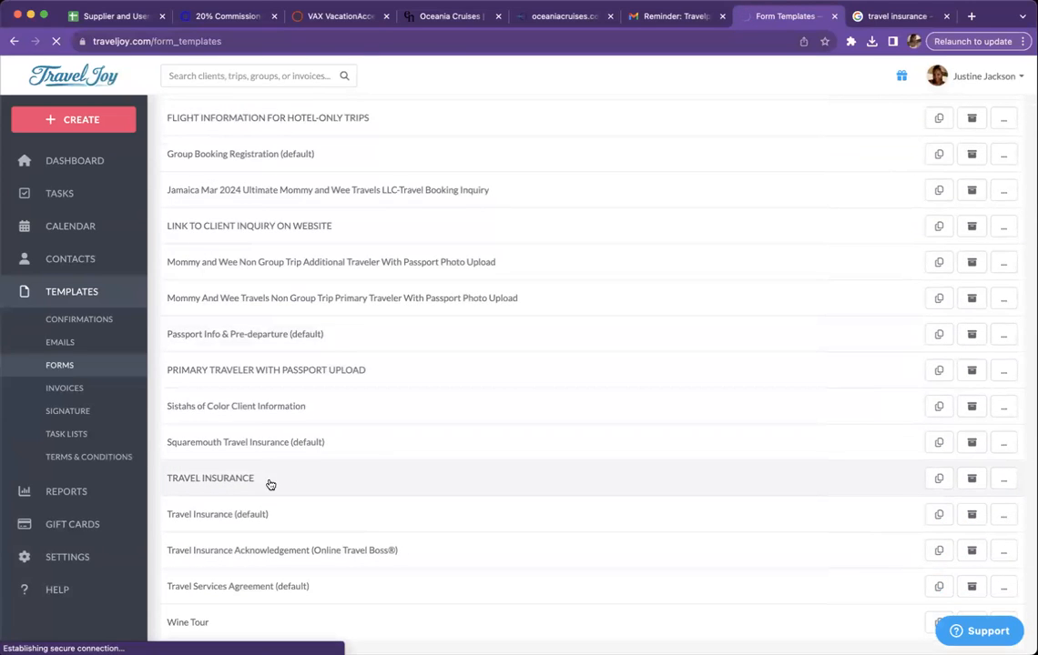
scroll(319, 514, down, 8)
scroll(319, 514, down, 1)
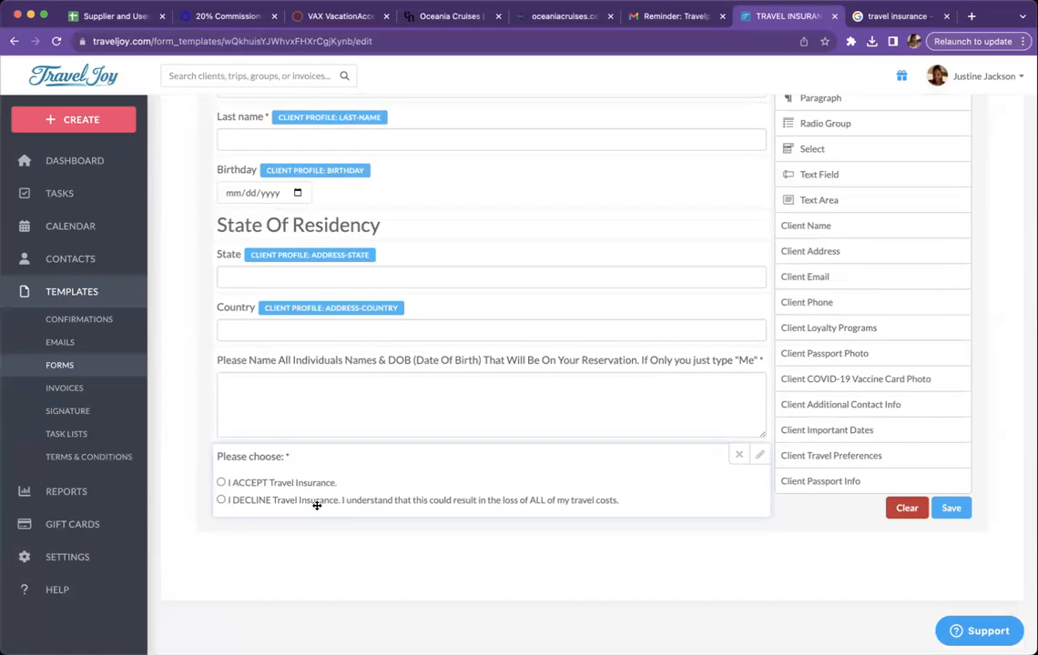
- Open the settings of the required 'Please choose:' radio field and look over its options
click(759, 458)
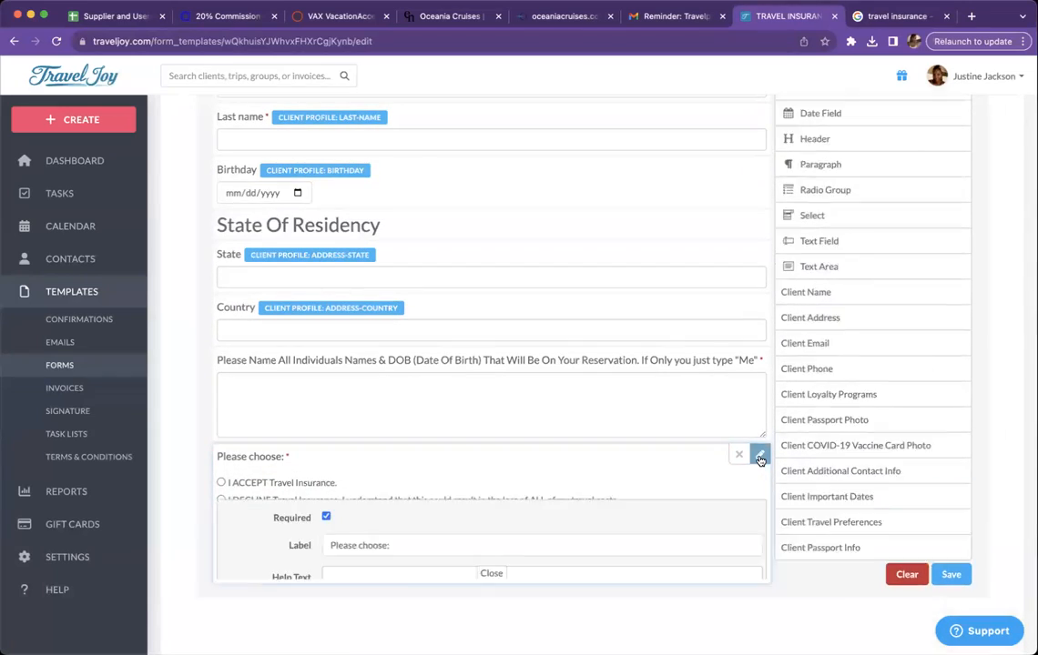
scroll(591, 531, down, 5)
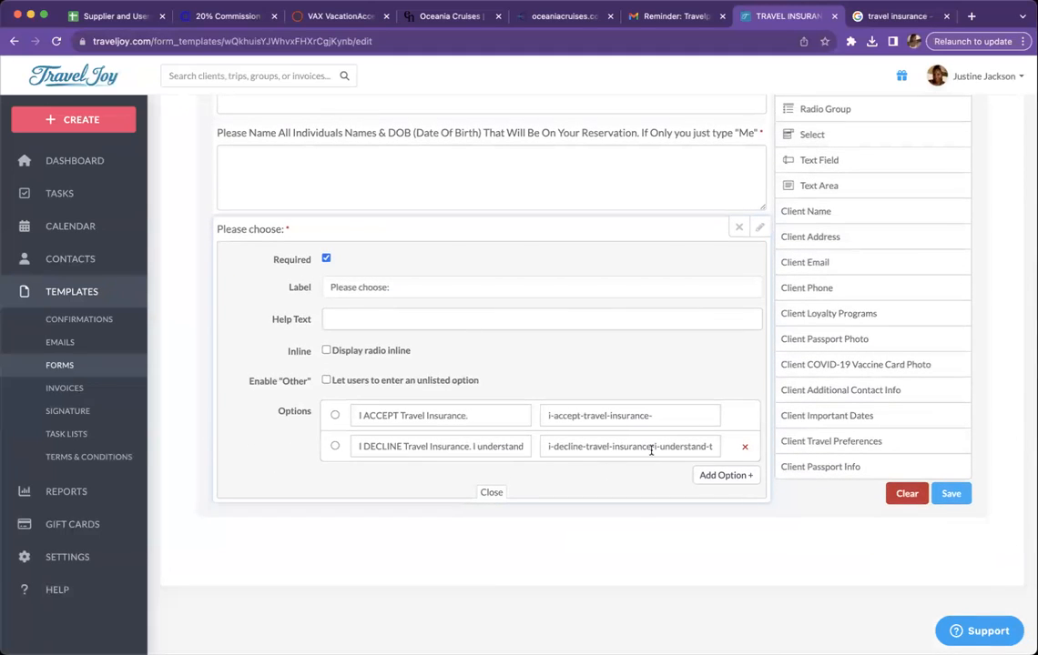
key(Right)
key(Right)
key(Right)
key(Right)
key(Right)
key(Right)
key(Right)
key(Right)
key(Right)
key(Right)
key(Right)
key(Right)
key(Right)
key(Right)
key(Right)
key(Right)
key(Right)
key(Right)
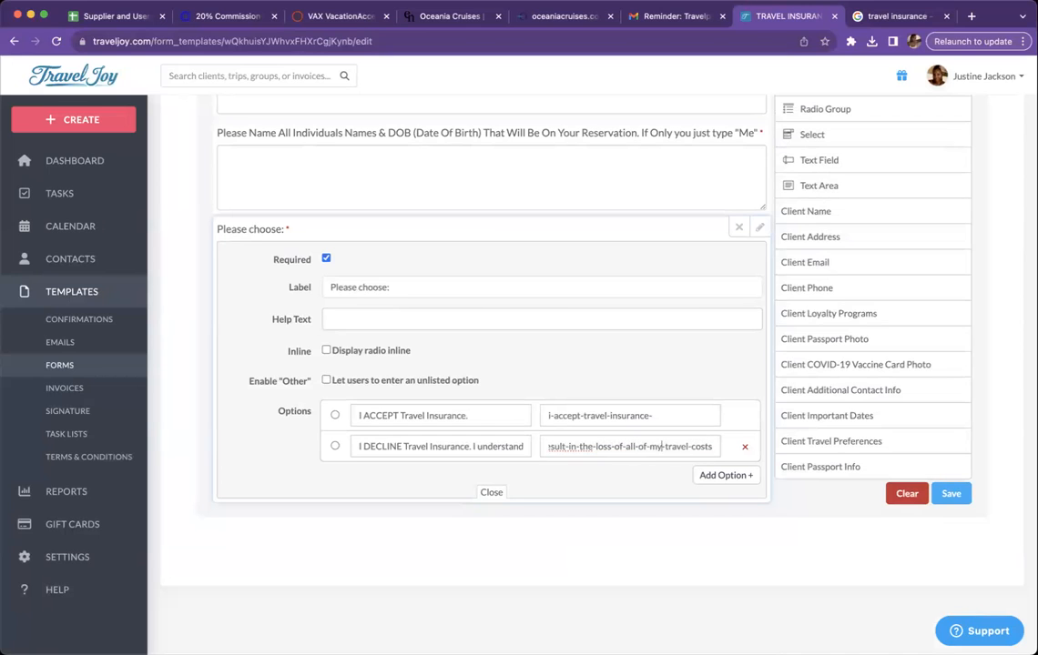
scroll(610, 446, up, 8)
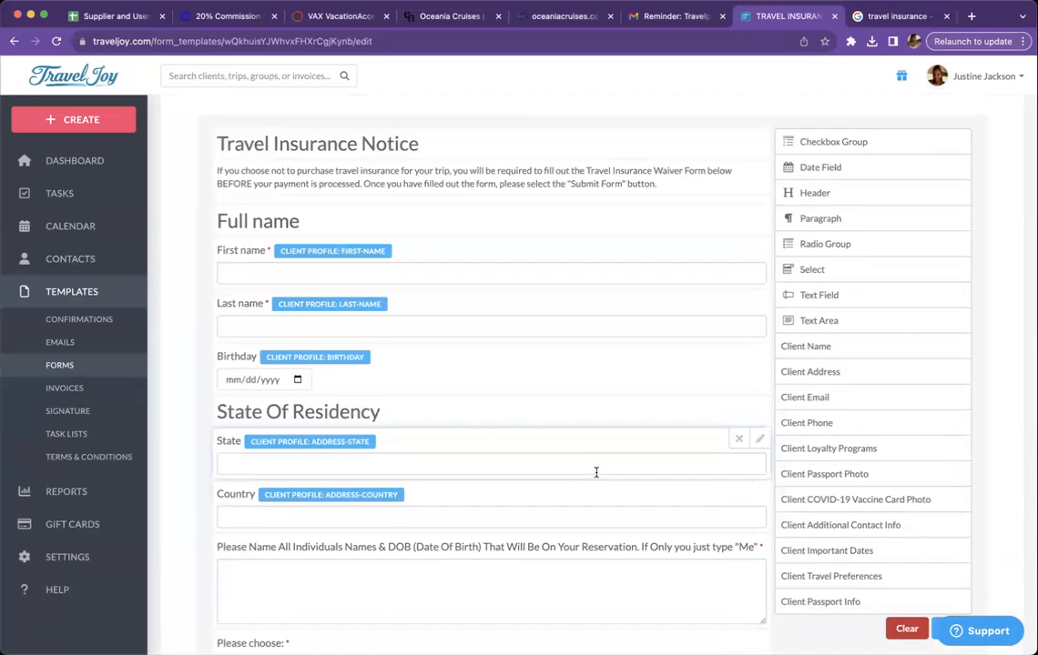
scroll(596, 472, down, 2)
scroll(596, 473, down, 5)
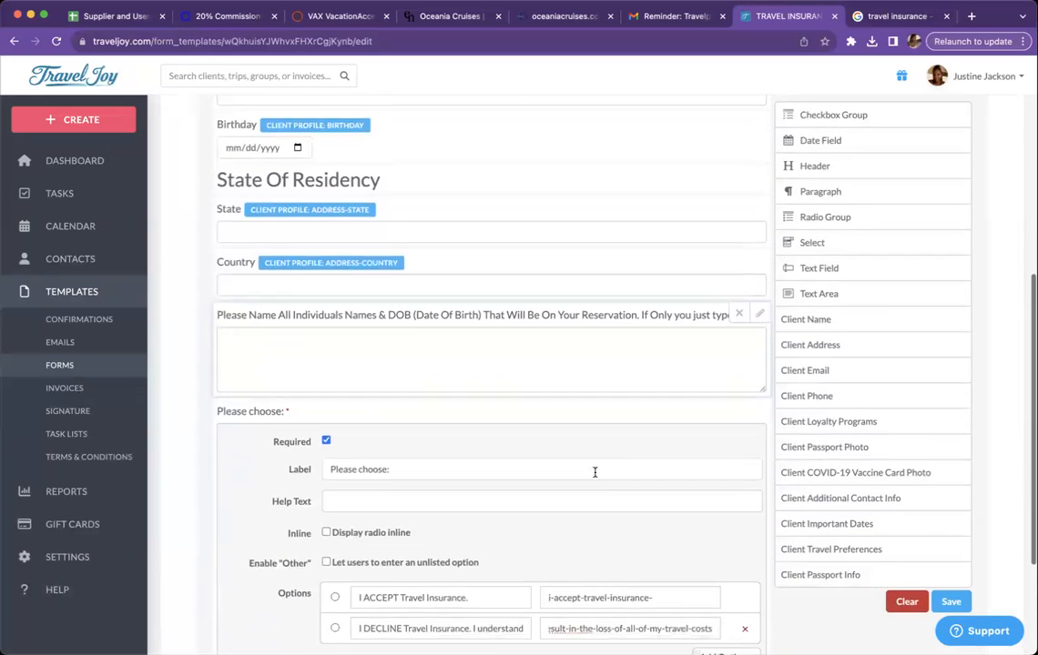
- Paste the copied wording into the ACCEPT option, undo it, and review the DECLINE option text
click(490, 583)
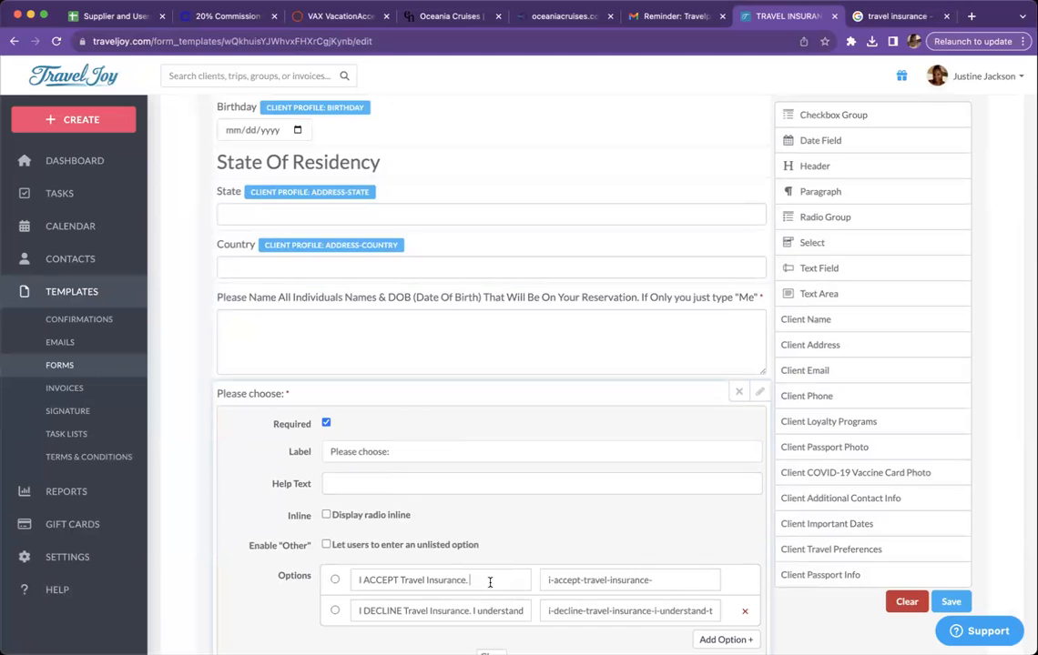
key(super+v)
key(super+z)
click(662, 604)
click(519, 613)
key(Right)
key(Right)
key(Right)
key(Right)
key(Right)
key(Right)
key(Right)
key(Right)
click(481, 583)
scroll(540, 504, up, 5)
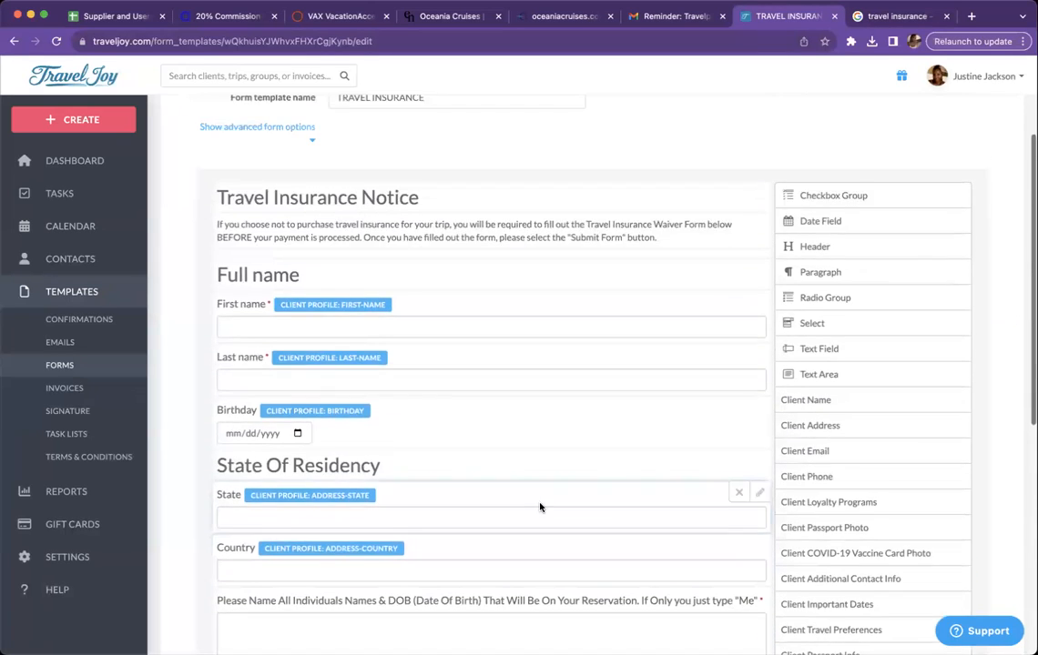
scroll(540, 504, down, 3)
scroll(540, 505, down, 4)
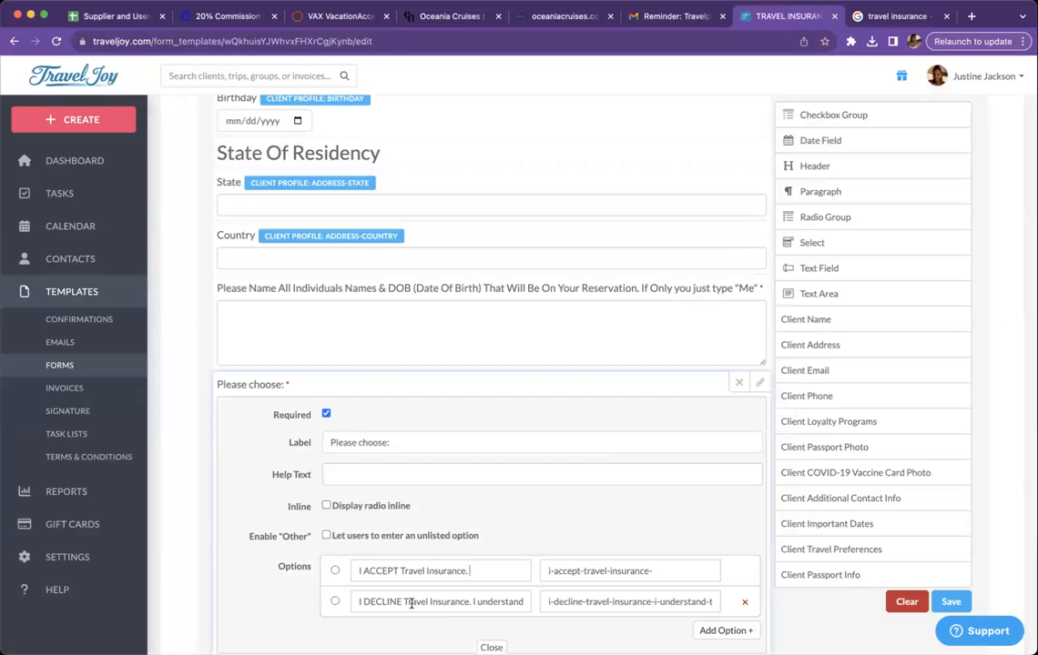
scroll(418, 574, up, 5)
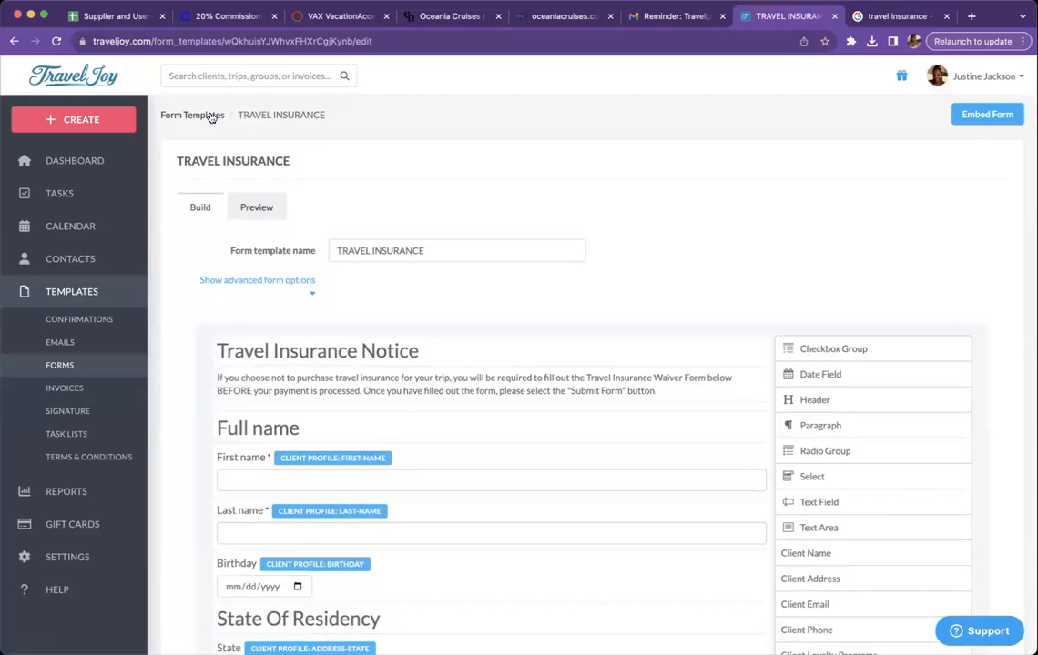
- Copy the full ACCEPT option paragraph from the Travel Insurance (default) team template preview
click(211, 116)
click(297, 175)
scroll(282, 369, down, 4)
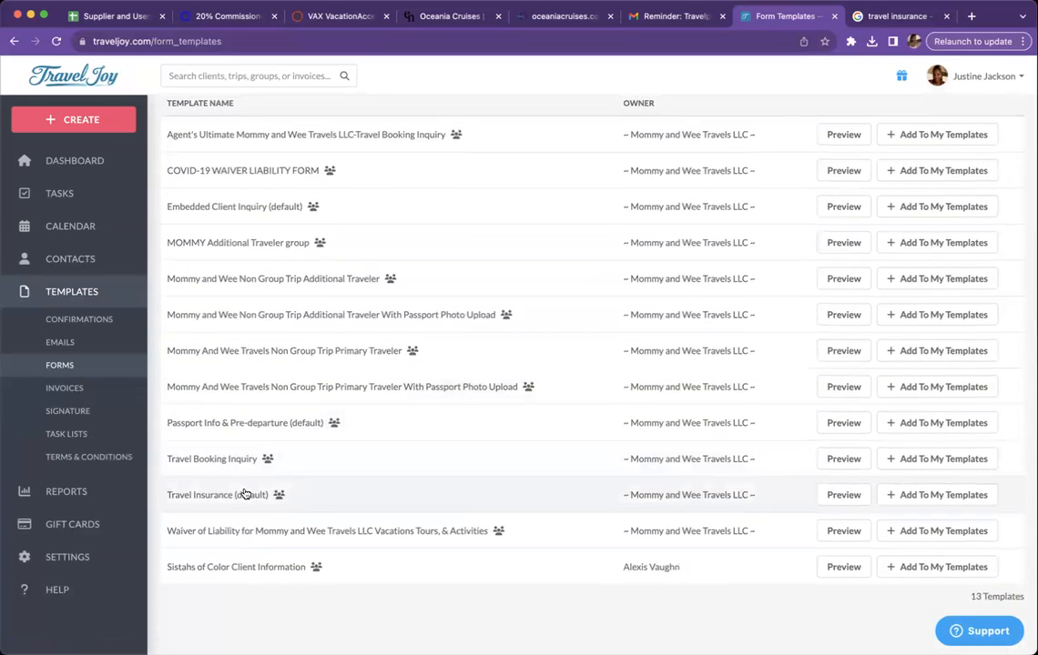
click(244, 494)
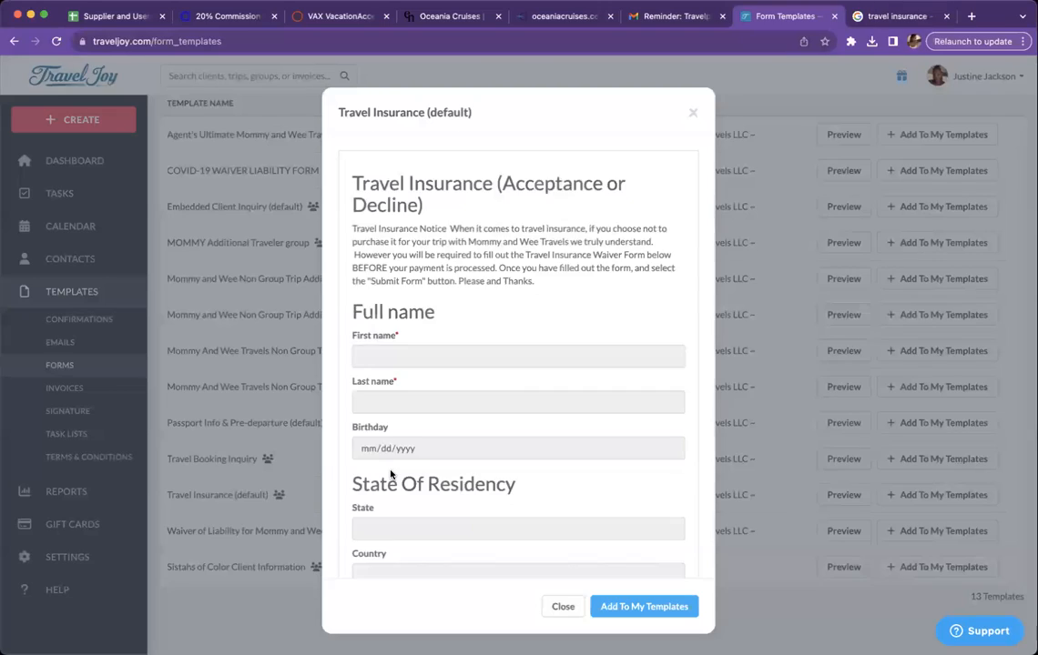
scroll(410, 491, down, 4)
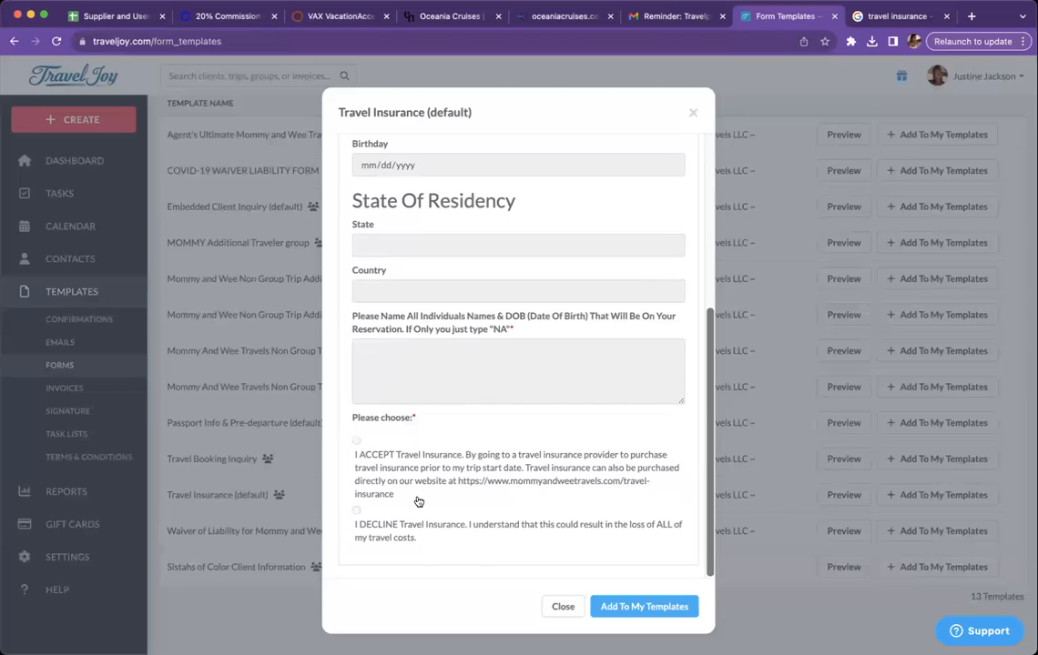
triple_click(380, 465)
click(562, 606)
- Open the TRAVEL INSURANCE form template and the Please choose radio field's settings
scroll(283, 216, up, 3)
click(211, 179)
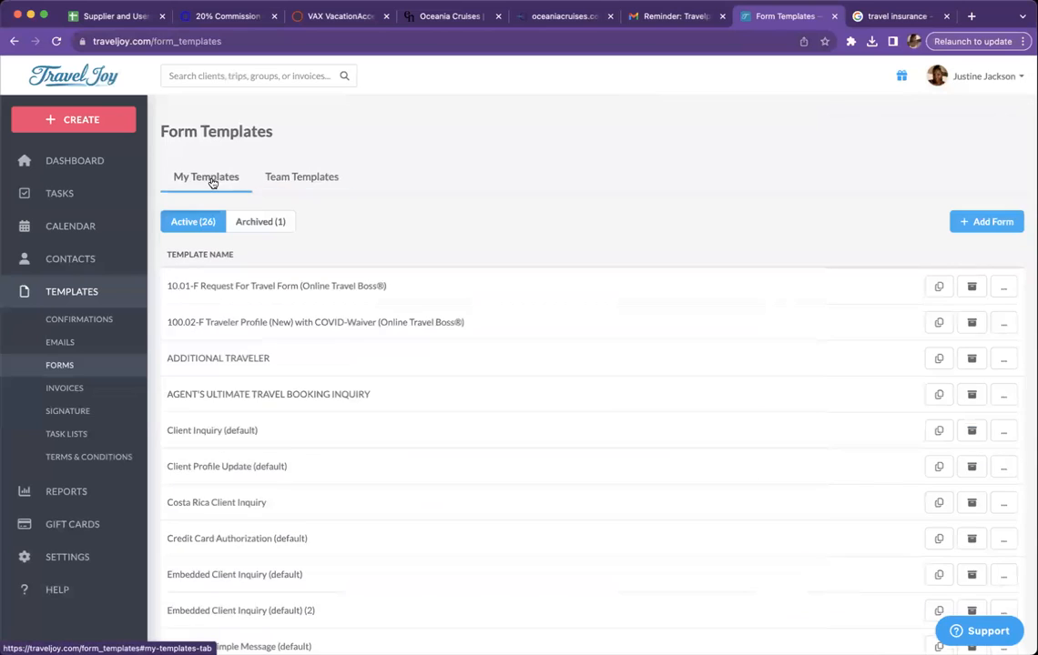
scroll(292, 443, down, 5)
scroll(293, 442, down, 5)
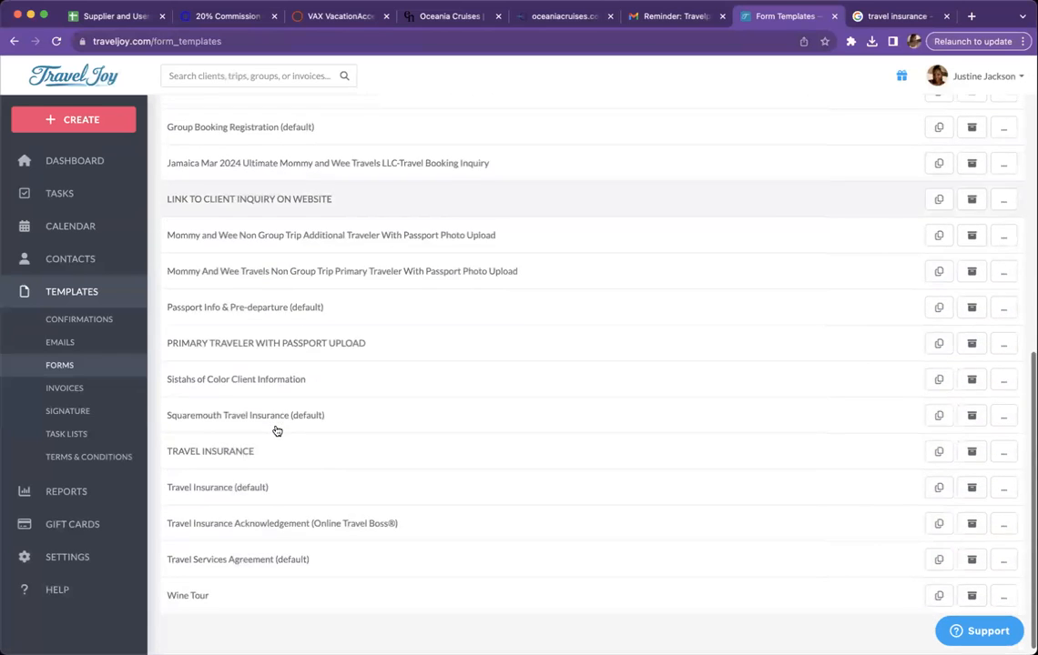
click(244, 446)
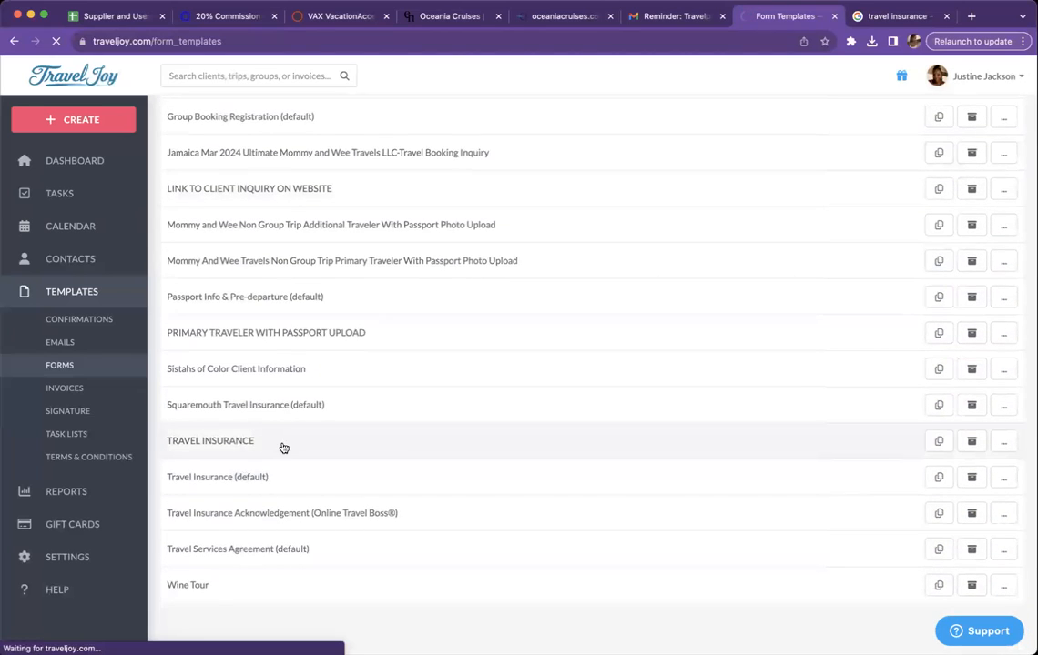
scroll(238, 440, down, 5)
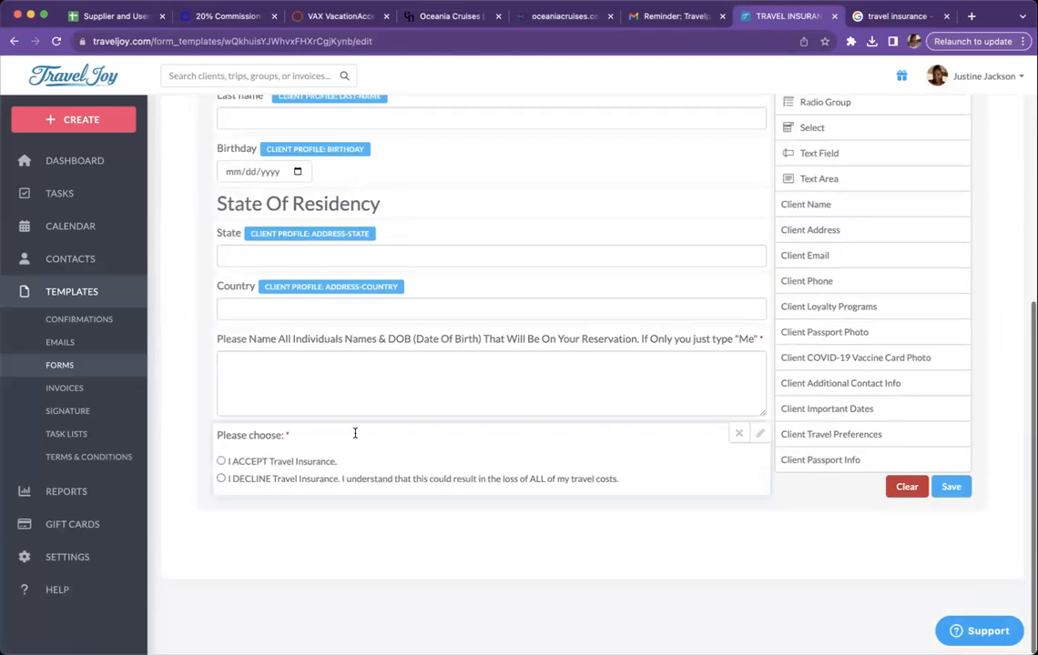
click(303, 469)
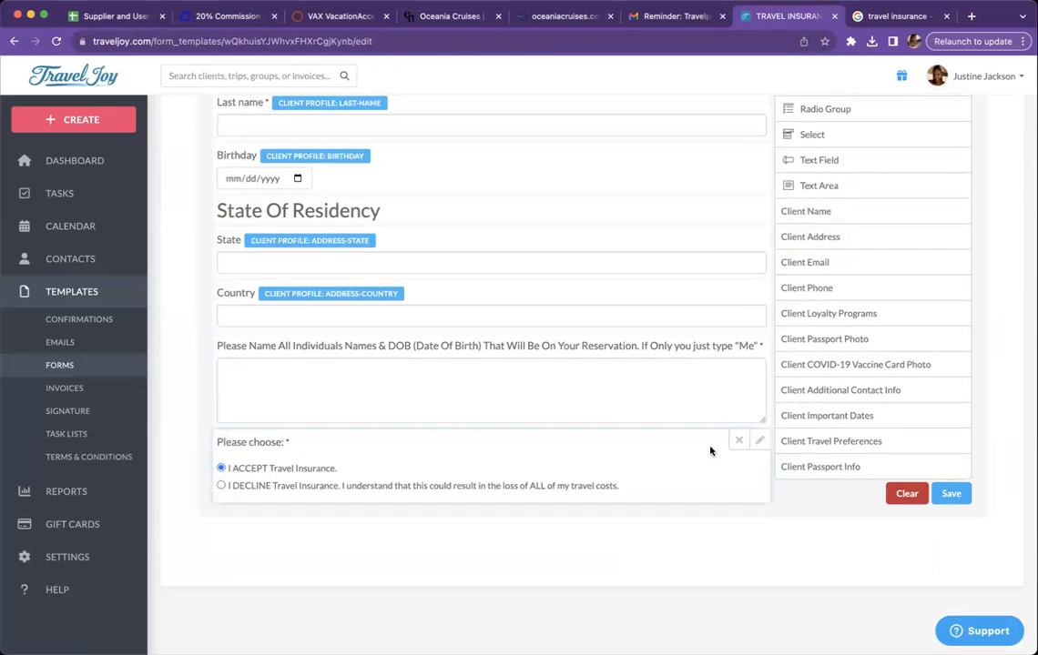
click(760, 440)
scroll(358, 506, down, 3)
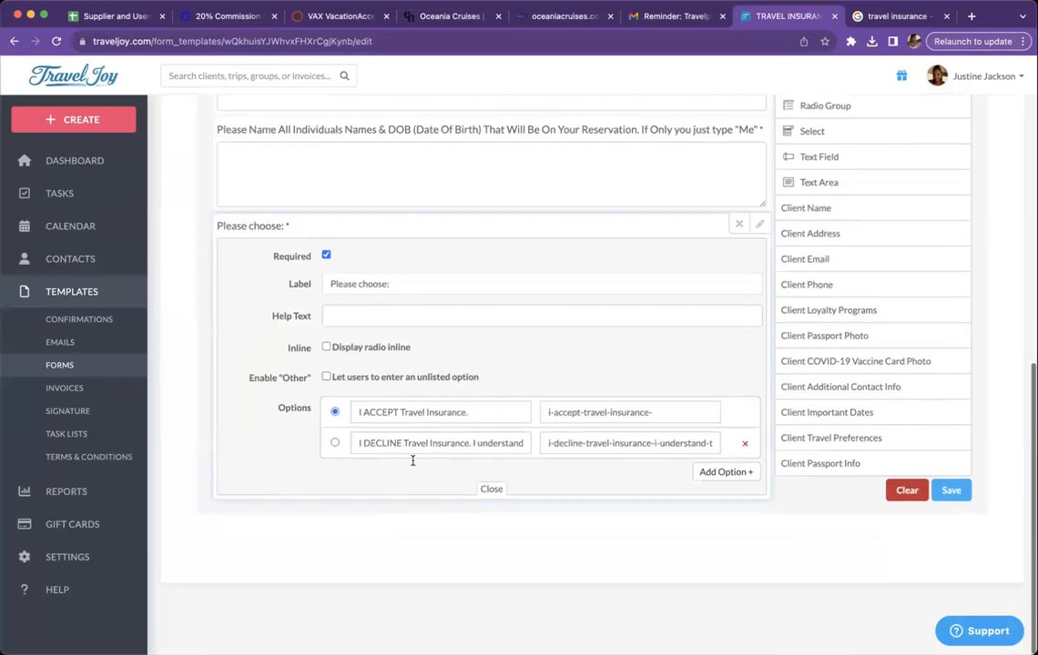
- Replace the first option with the copied ACCEPT paragraph and trim off the web address
triple_click(420, 417)
key(super+v)
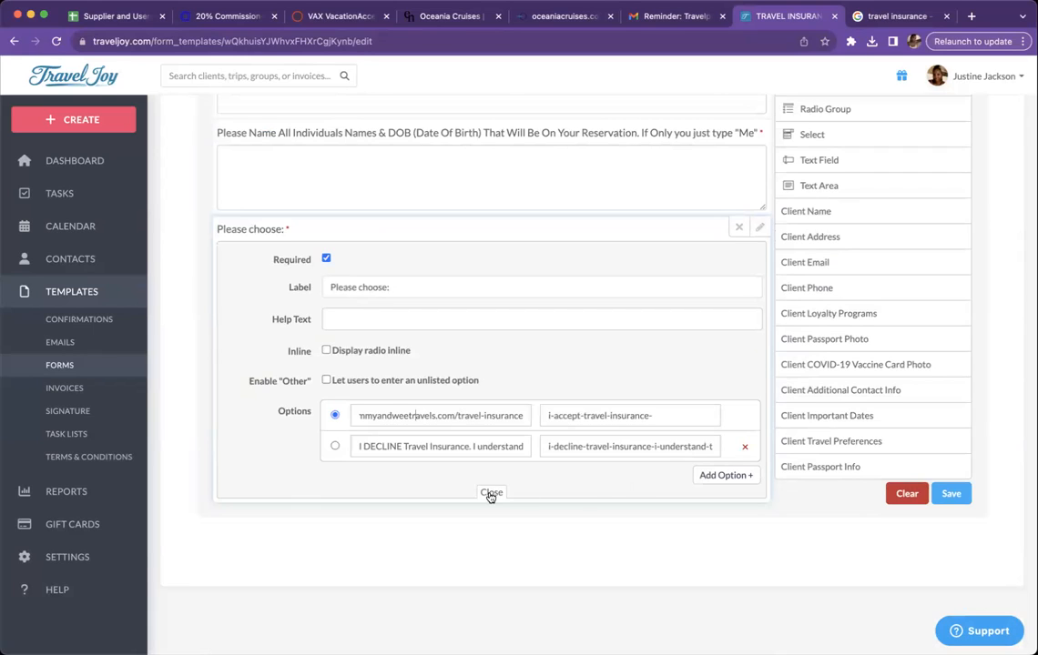
double_click(507, 417)
key(BackSpace)
key(BackSpace)
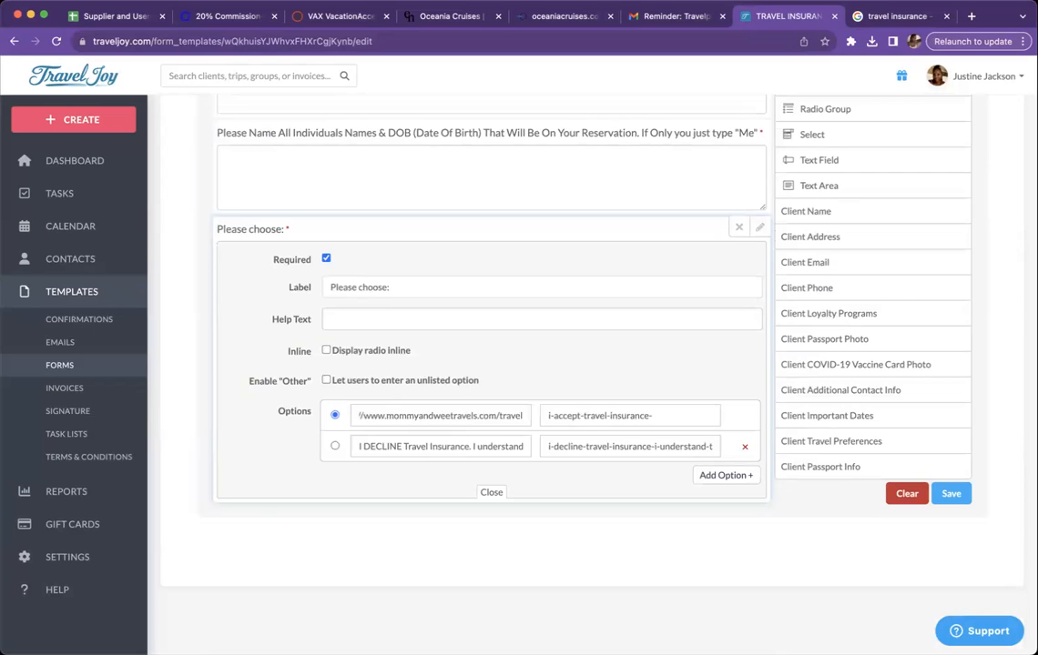
key(BackSpace)
key(BackSpace)
key(BackSpace)
key(BackSpace)
key(BackSpace)
key(BackSpace)
key(BackSpace)
key(BackSpace)
key(BackSpace)
key(BackSpace)
key(BackSpace)
key(BackSpace)
key(BackSpace)
key(BackSpace)
key(BackSpace)
key(BackSpace)
key(BackSpace)
key(BackSpace)
key(BackSpace)
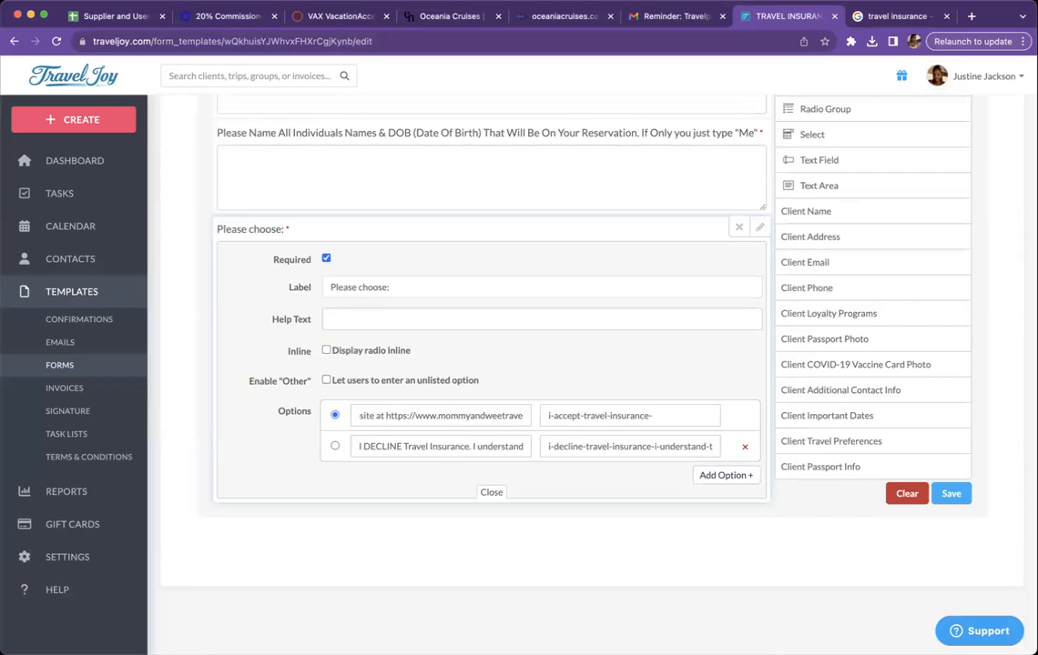
key(BackSpace)
key(BackSpace)
key(BackSpace)
key(BackSpace)
key(BackSpace)
key(BackSpace)
key(BackSpace)
key(BackSpace)
key(BackSpace)
key(BackSpace)
key(BackSpace)
key(BackSpace)
key(BackSpace)
key(BackSpace)
key(BackSpace)
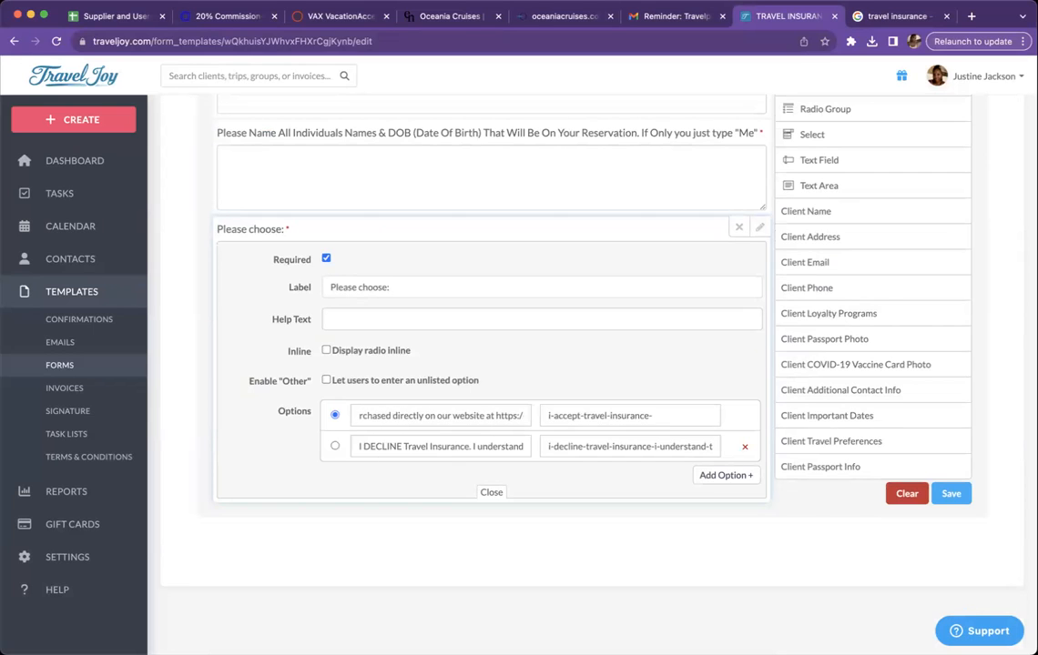
key(BackSpace)
key(BackSpace)
key(BackSpace)
key(BackSpace)
key(BackSpace)
key(BackSpace)
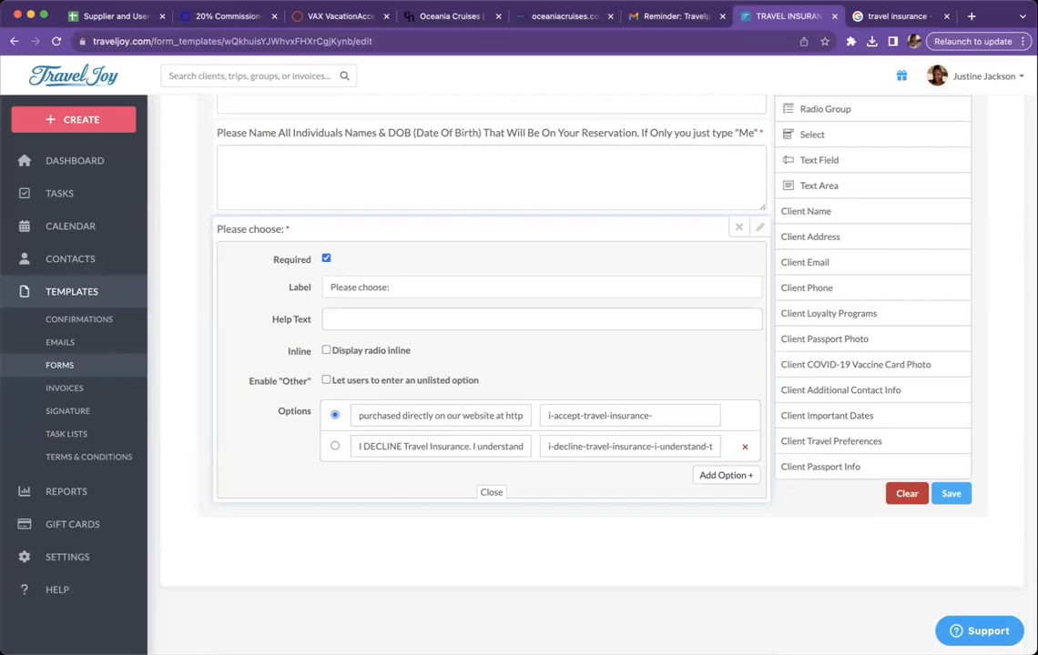
key(BackSpace)
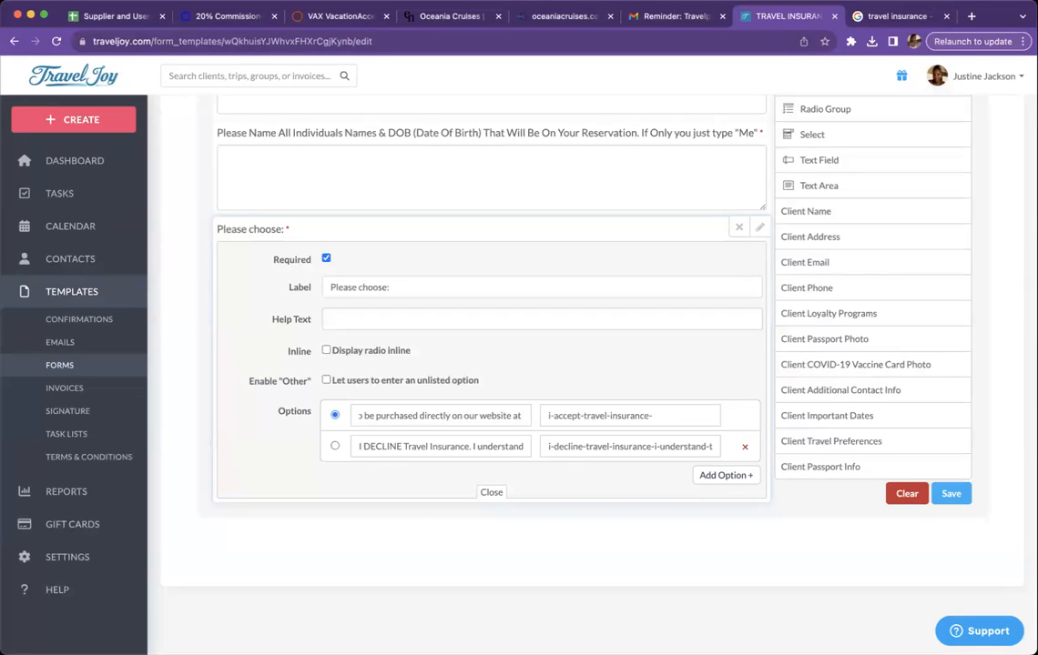
- Change 'our' to 'the' and end the accept option with 'below.'
double_click(470, 415)
text(the)
click(512, 419)
key(Right)
key(Right)
key(Right)
key(Right)
key(Right)
key(Right)
key(BackSpace)
key(BackSpace)
text(below.)
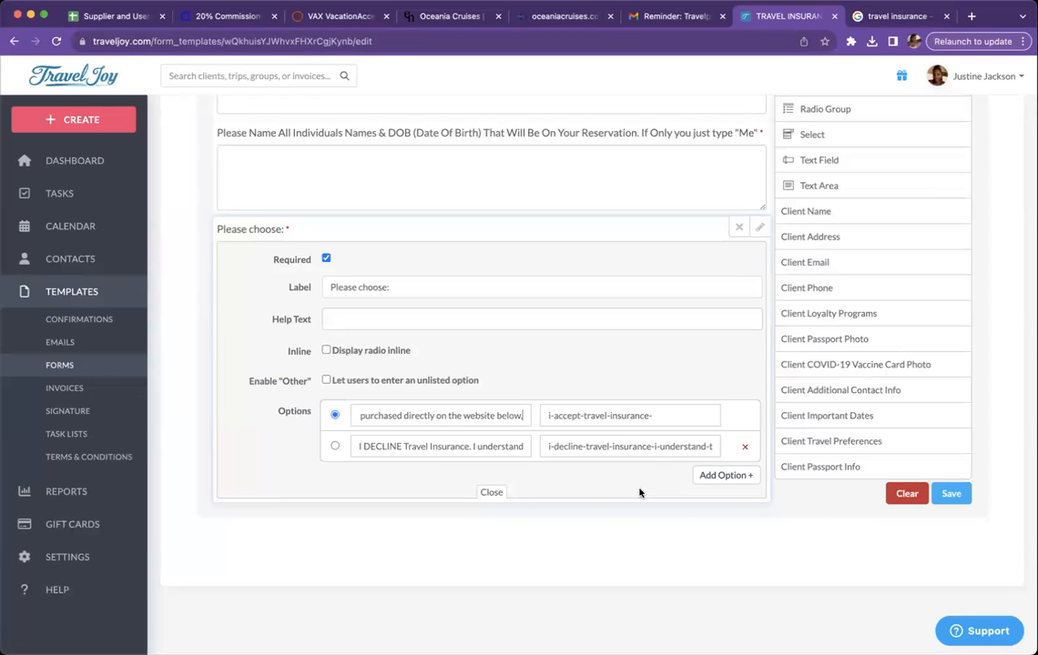
scroll(639, 492, up, 1)
click(500, 570)
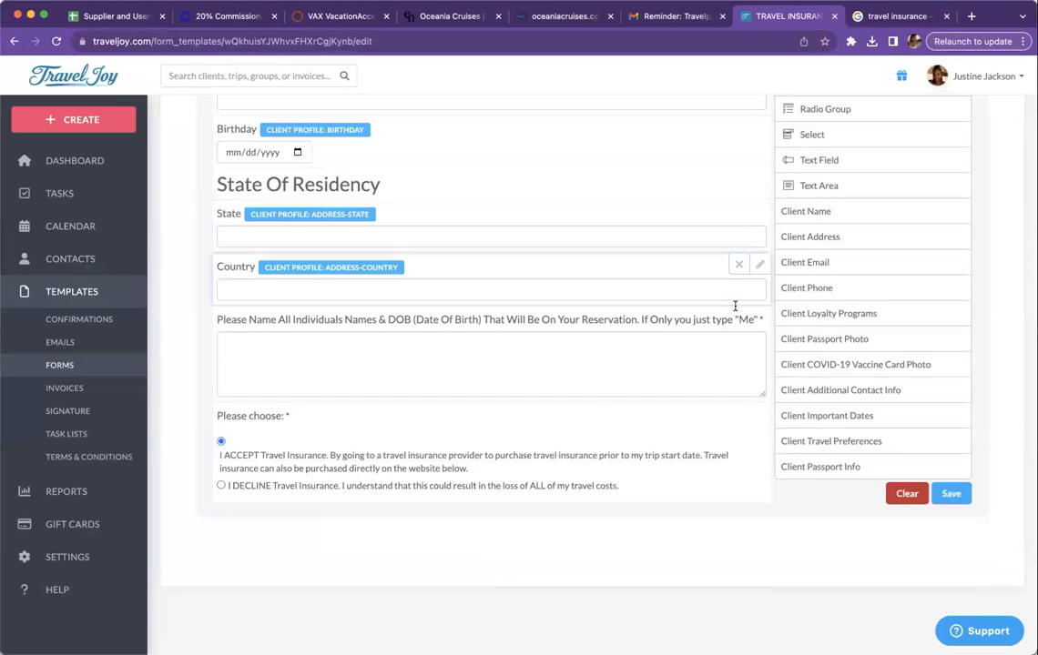
- Inspect the State Of Residency heading's settings, leaving it unchanged
scroll(735, 306, up, 4)
scroll(759, 301, up, 1)
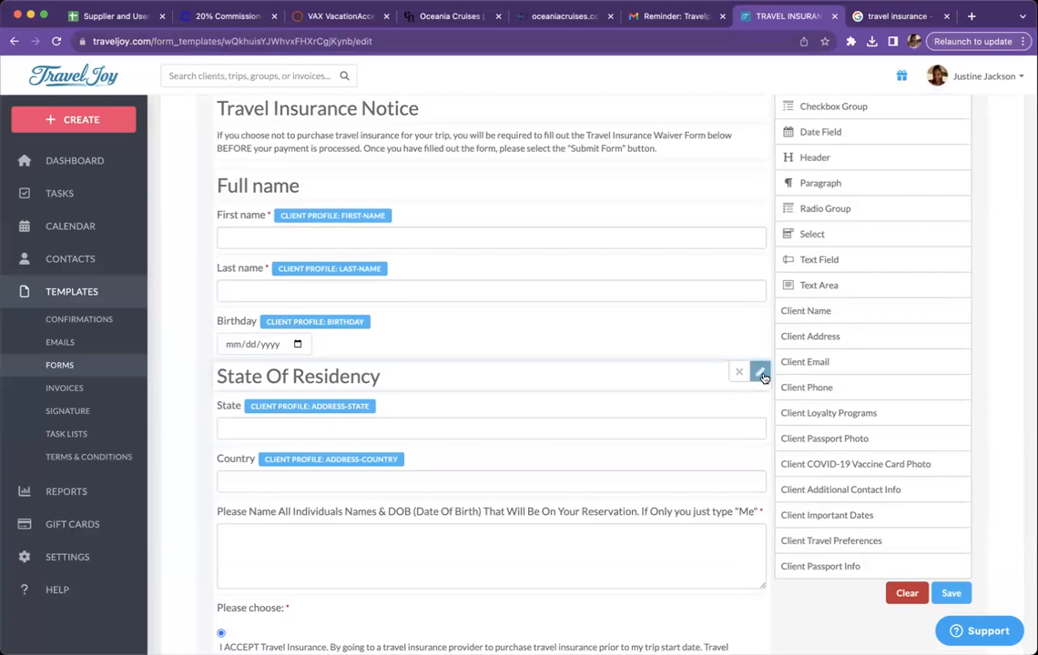
click(761, 374)
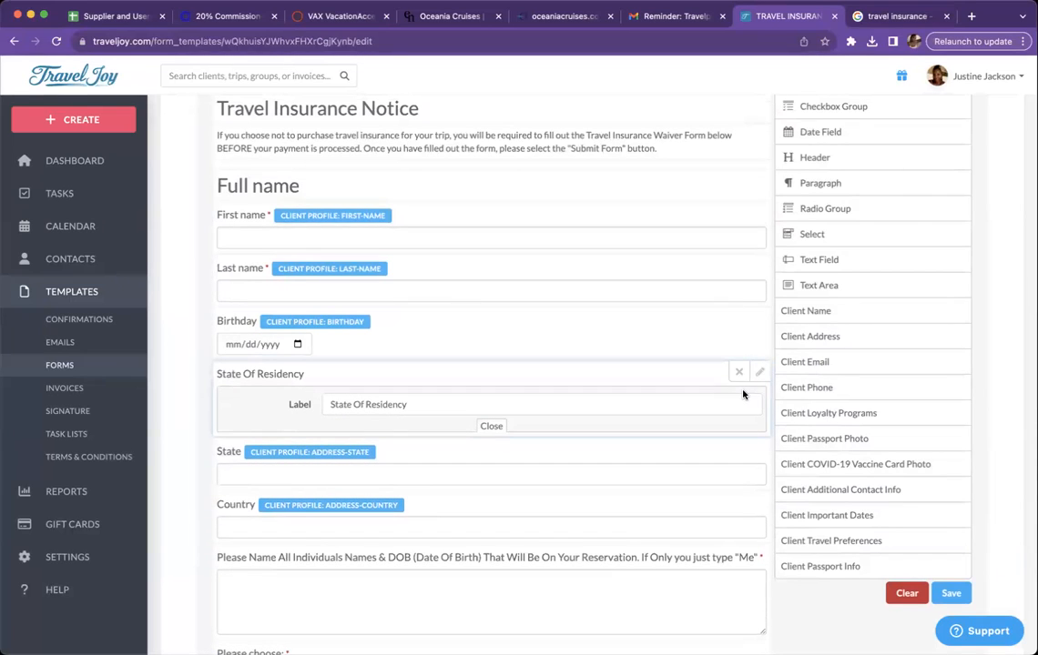
scroll(733, 445, down, 1)
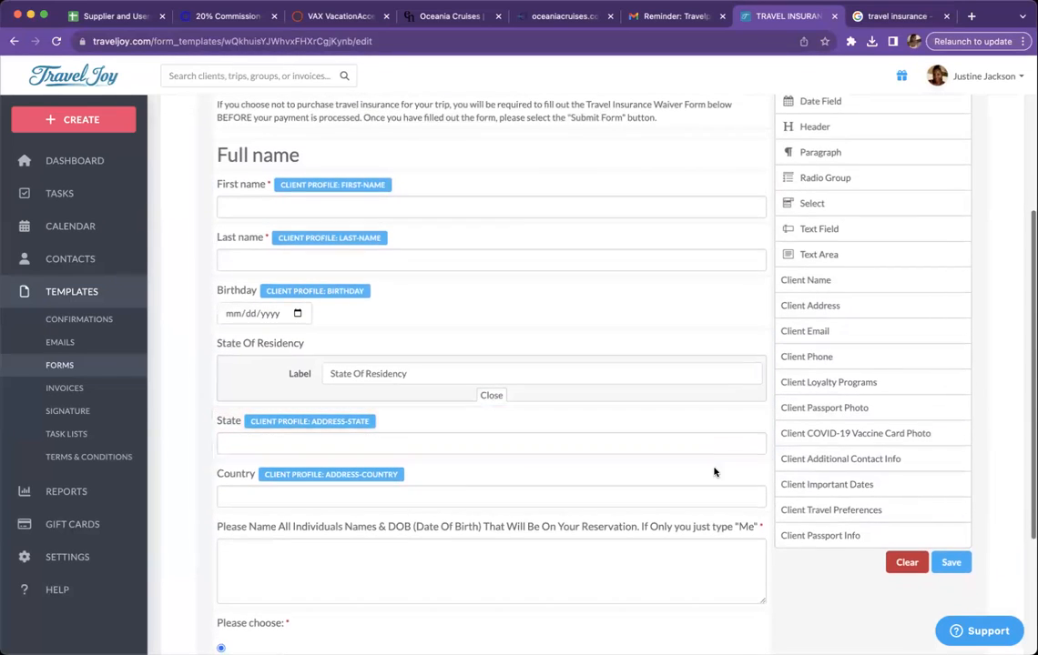
click(694, 375)
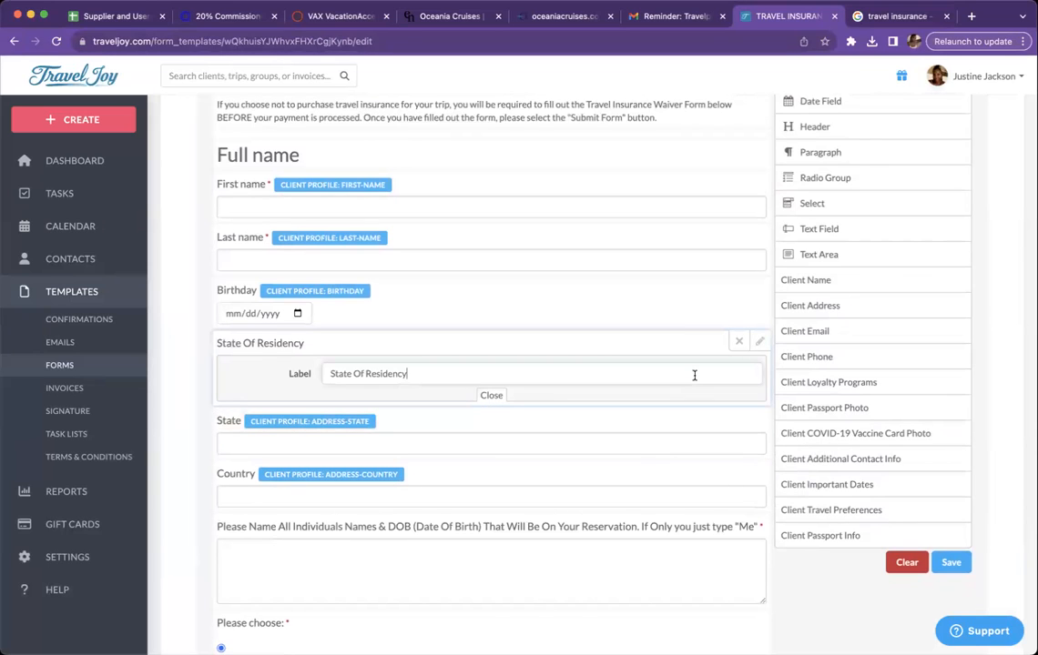
scroll(694, 375, up, 3)
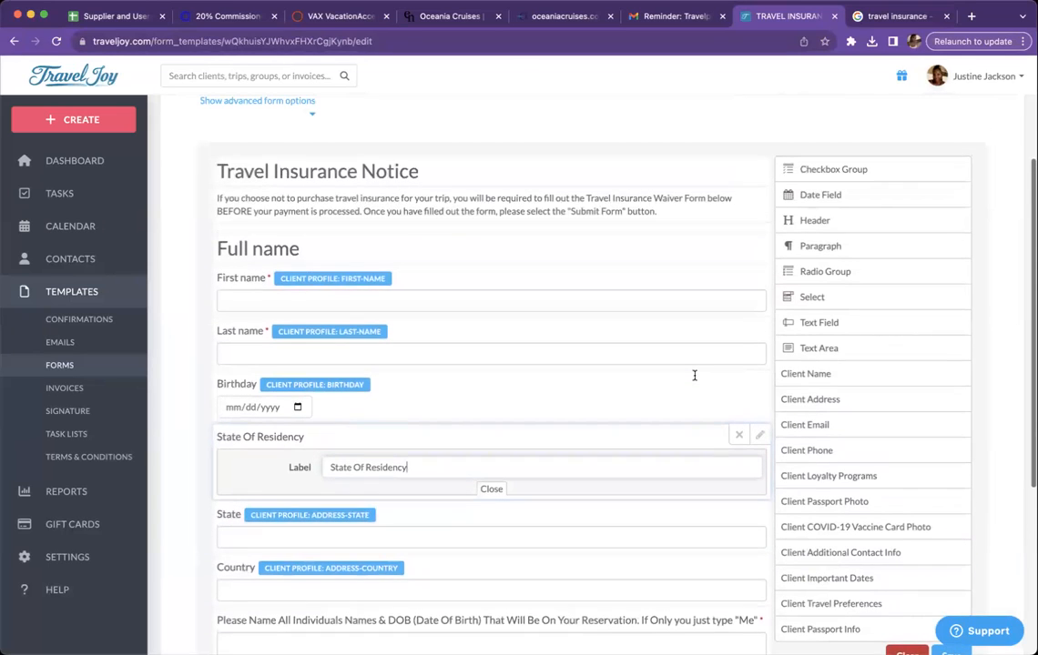
scroll(695, 375, down, 2)
scroll(695, 375, down, 2)
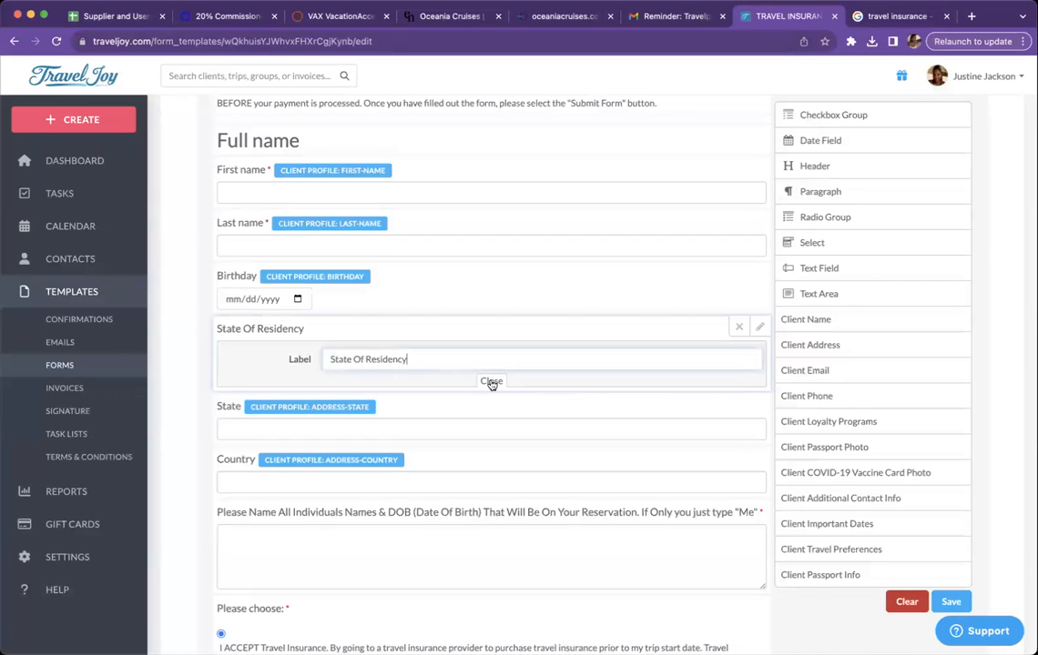
scroll(492, 384, down, 3)
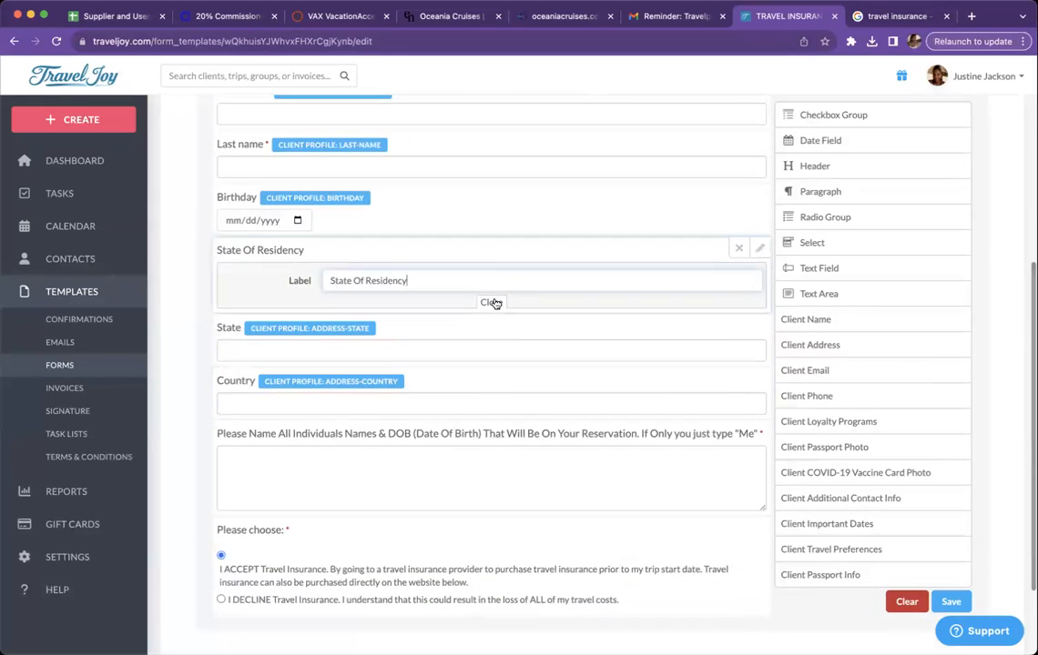
click(491, 303)
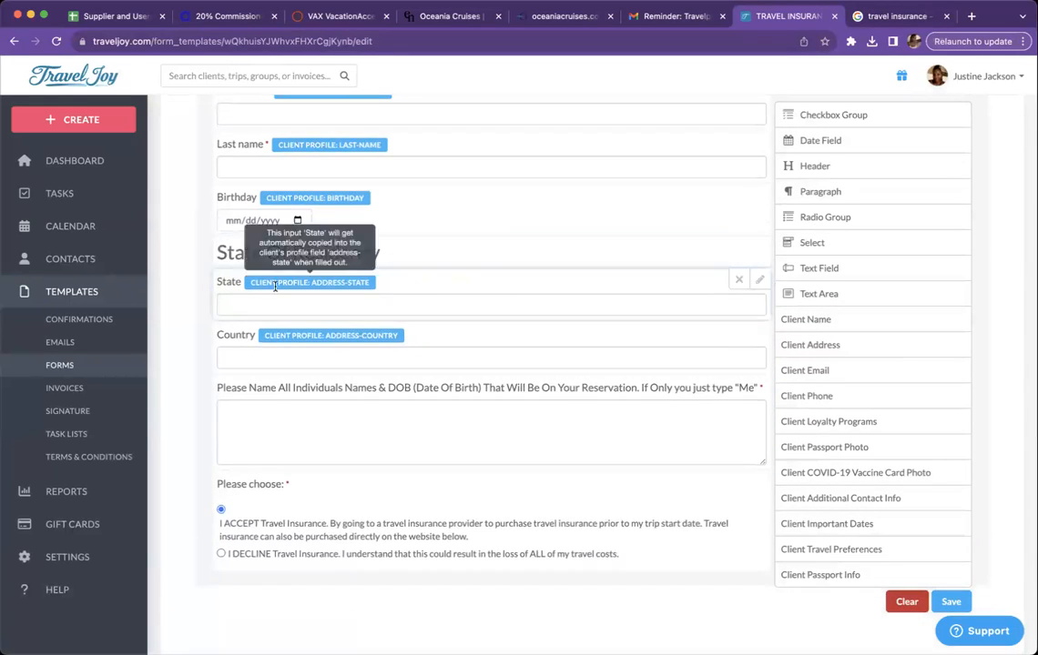
- Mark the State field as Required and save the TRAVEL INSURANCE form
click(760, 282)
click(326, 311)
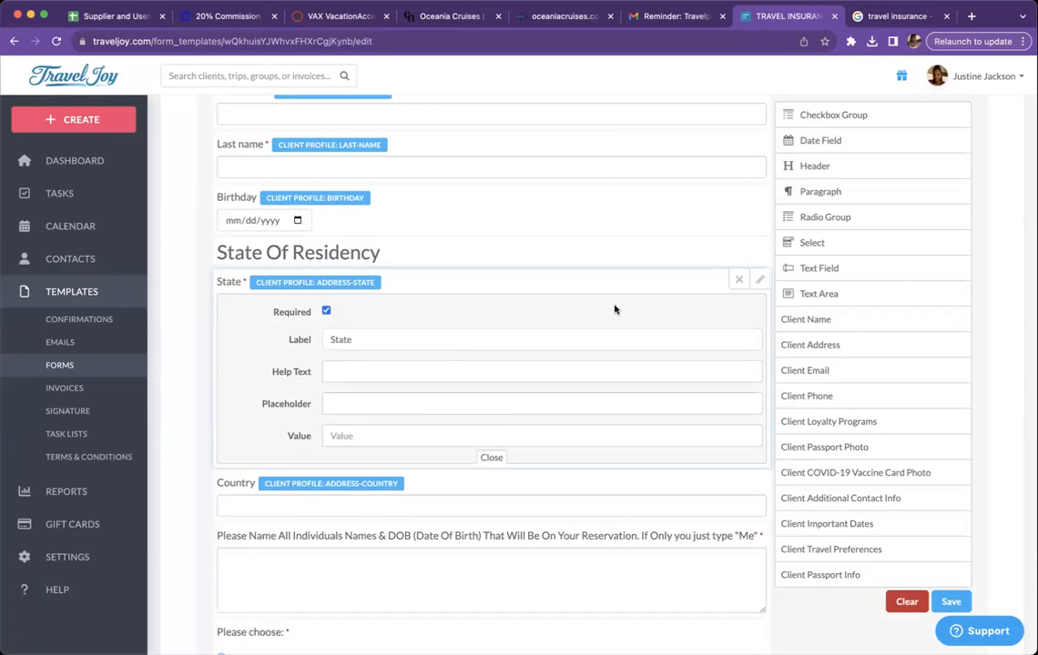
click(758, 280)
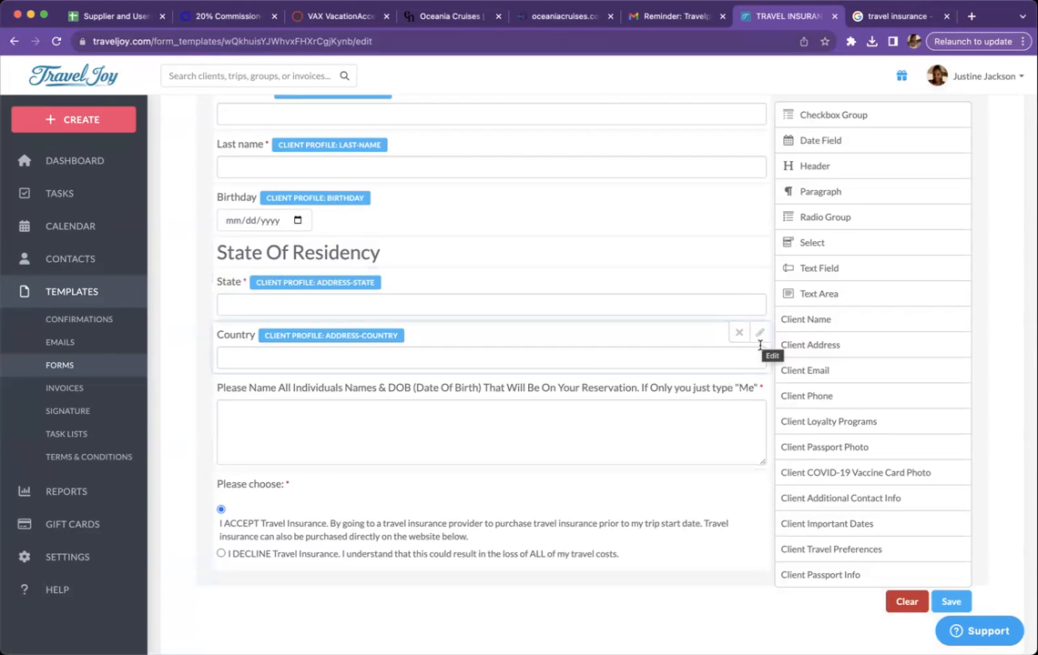
scroll(758, 486, down, 2)
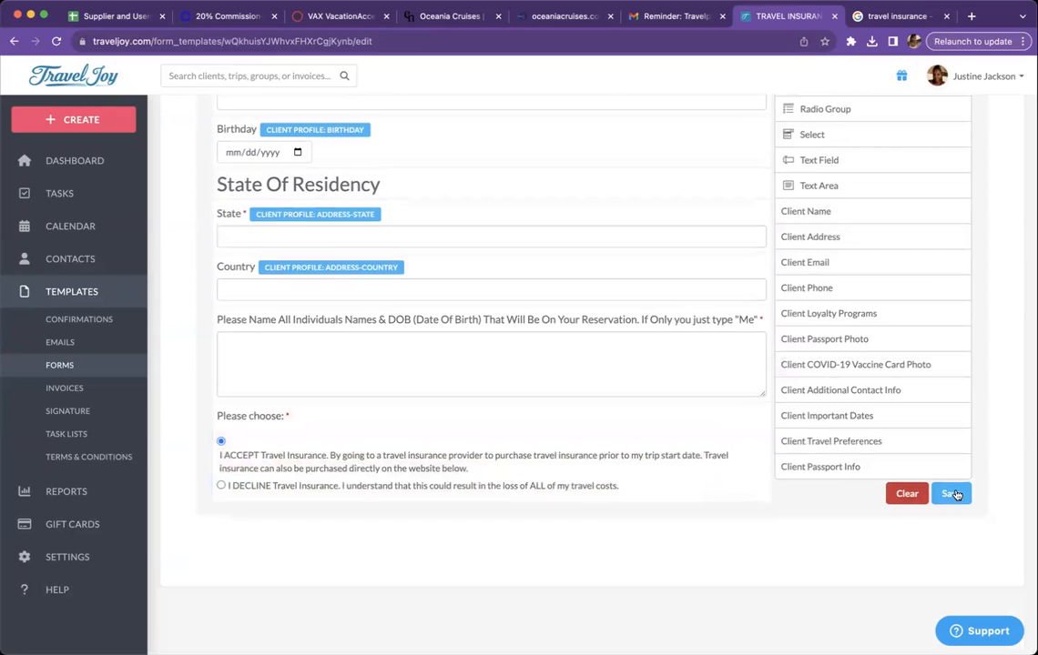
click(954, 494)
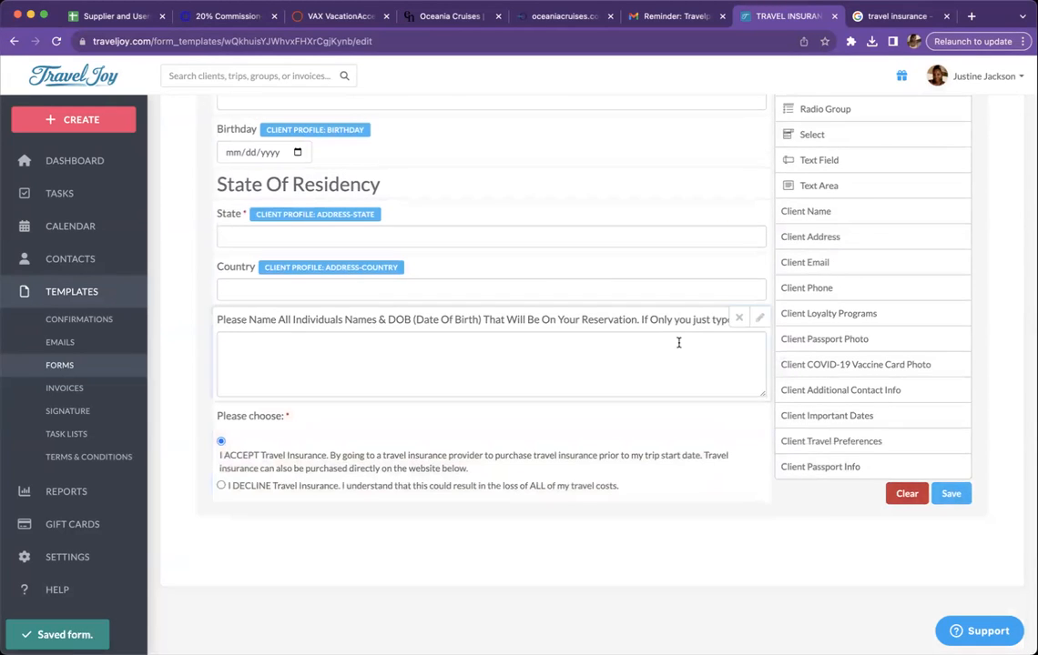
scroll(678, 344, up, 1)
scroll(678, 346, up, 2)
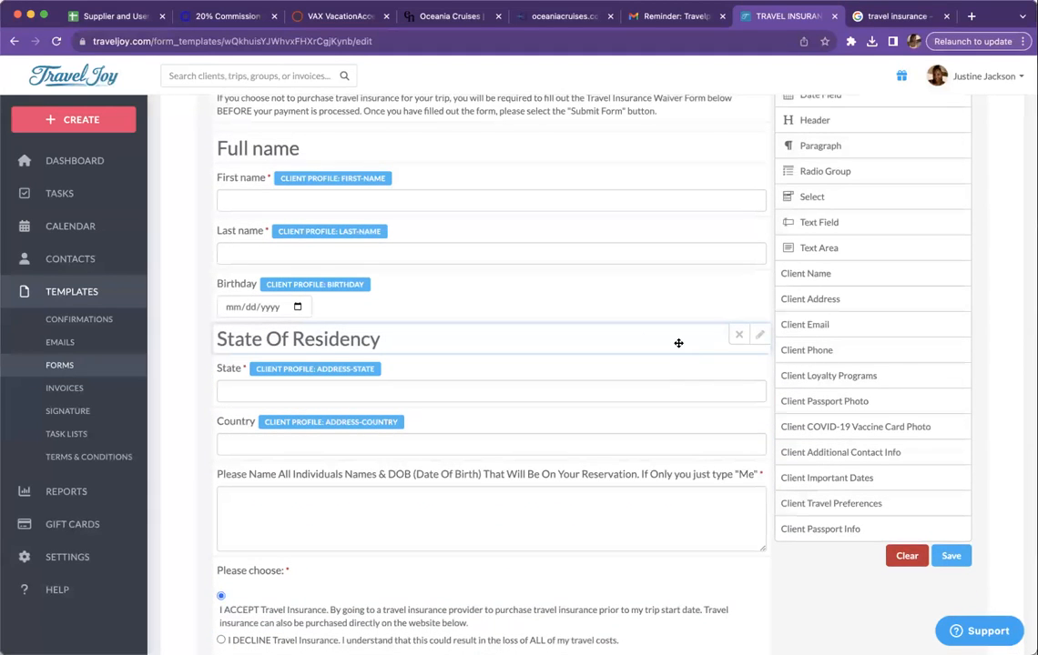
- Open the Travel insurance Terms template from the Terms & Conditions templates
click(88, 456)
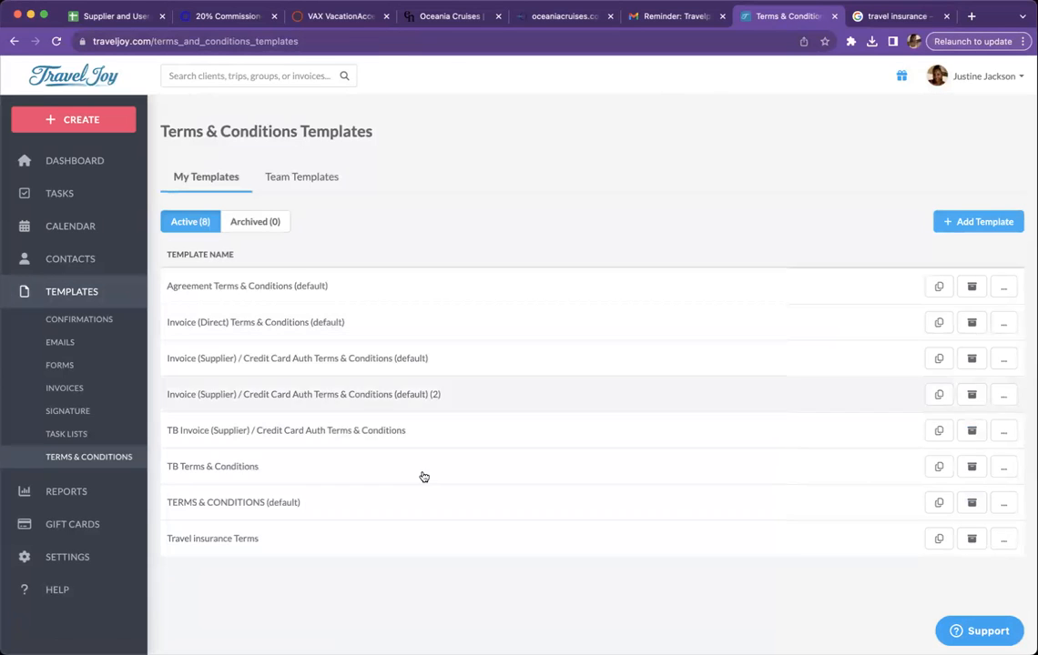
click(271, 542)
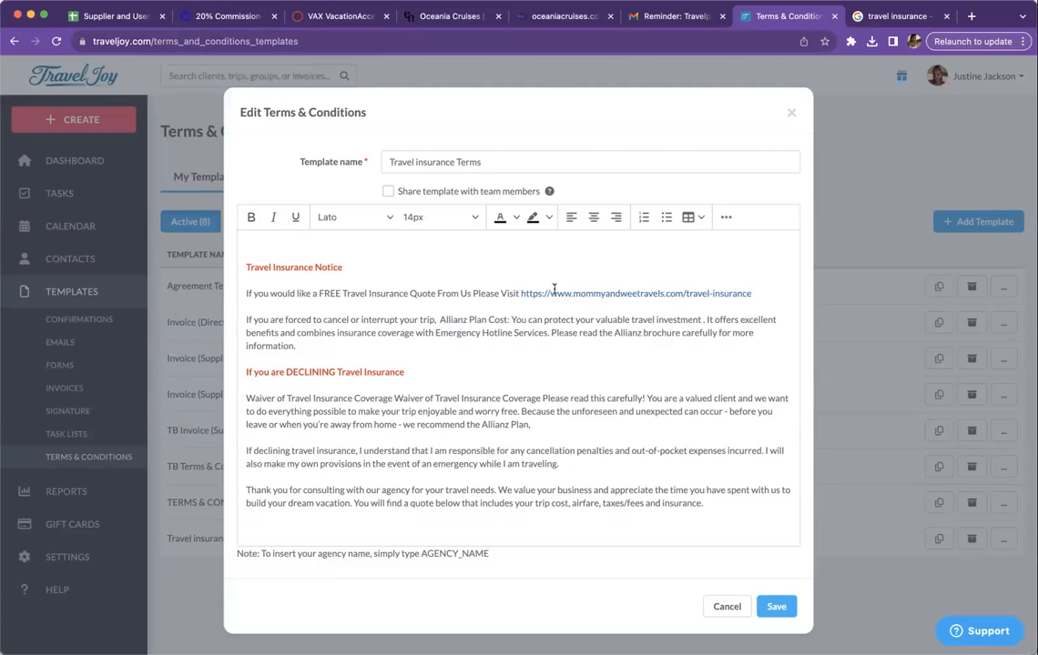
- Replace the web address after 'Please Visit' with the word HERE
click(752, 293)
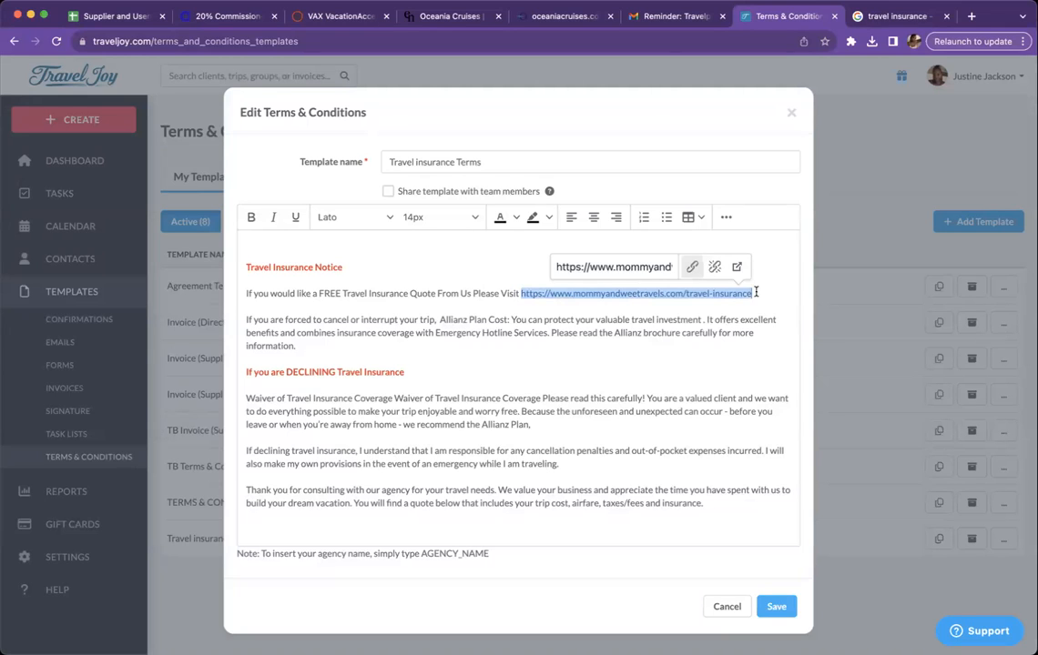
click(757, 293)
drag(756, 293, 521, 293)
text(HERE)
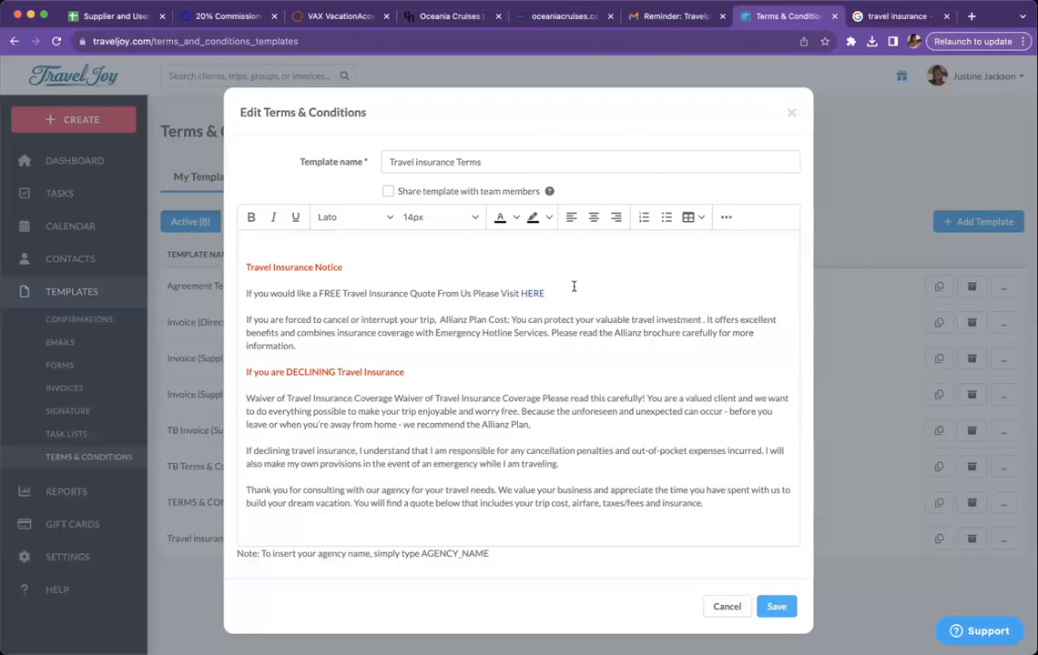
- Attempt a link on HERE with the wrong pasted text, then discard it
double_click(533, 293)
click(726, 217)
click(546, 244)
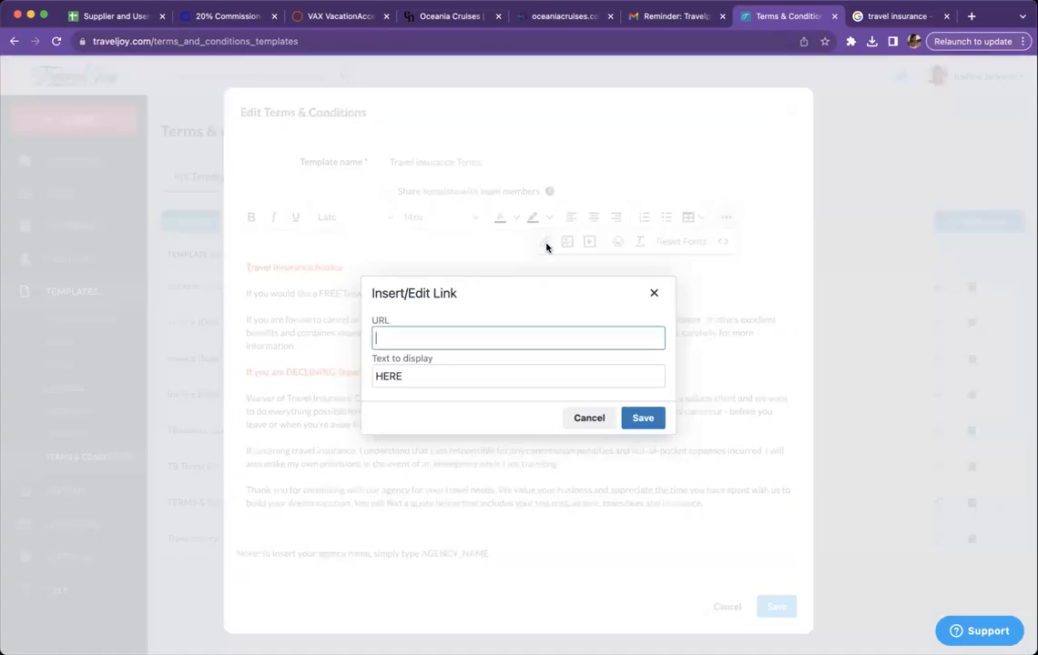
key(super+v)
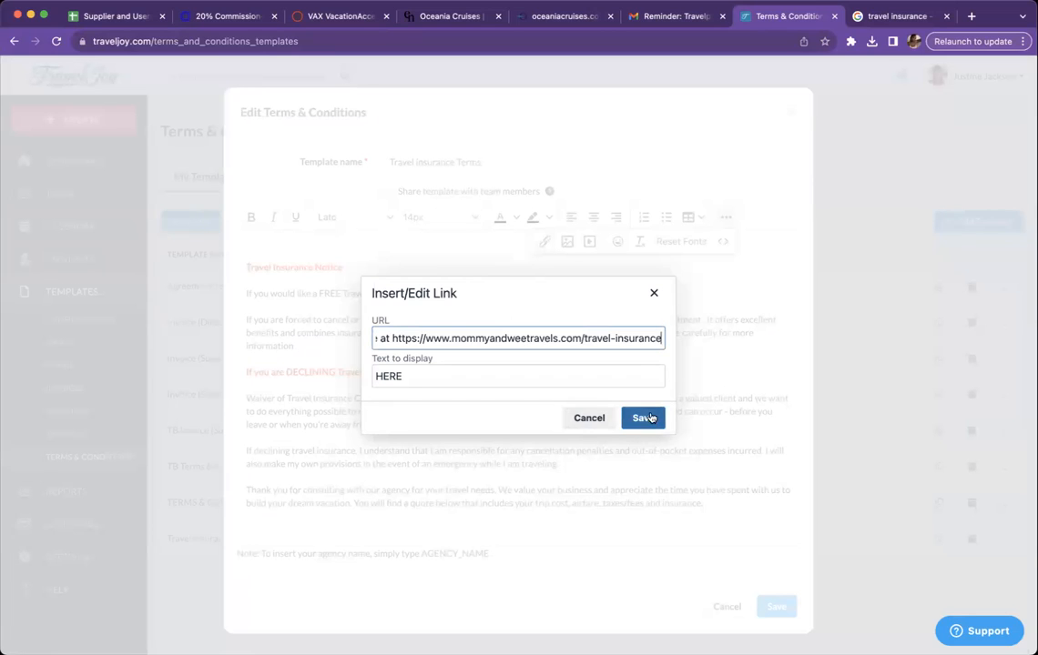
double_click(530, 338)
triple_click(531, 341)
key(Left)
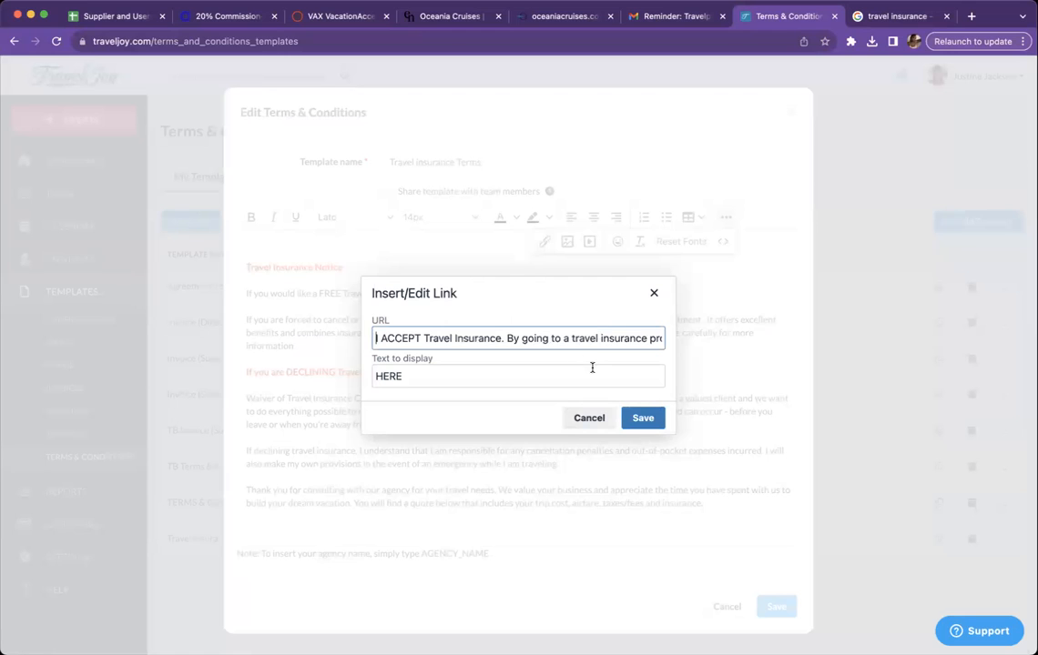
click(601, 418)
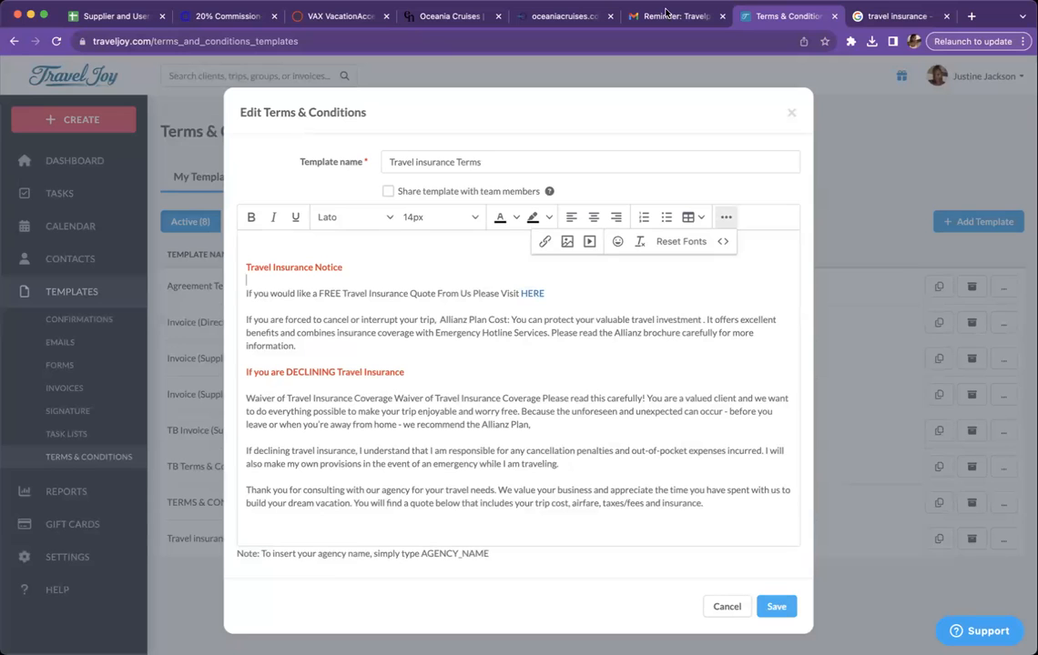
click(608, 320)
- Link HERE to the agentmaxonline insurance quote storefront address
double_click(534, 293)
click(545, 241)
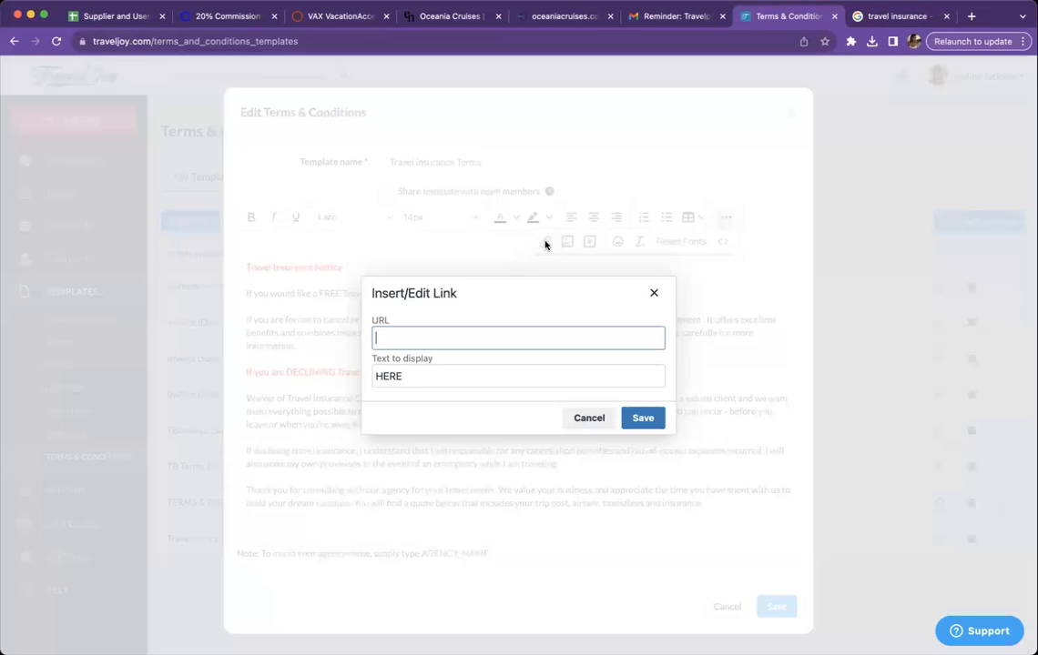
text(https://www.agentmaxonline.com/agentmaxweb/storefront/index.html#/home/?emaillinkcode=ABIYU4TLWGBGTNHC6ZWLRSKAR7AIBWE33AAW7OYIPBPWYZZAHMNOWNJHT6ZSBEFKS7ELNOPZNIMI5AE2AU5KRWKJHPK7CNWX2SKKLDA%3d)
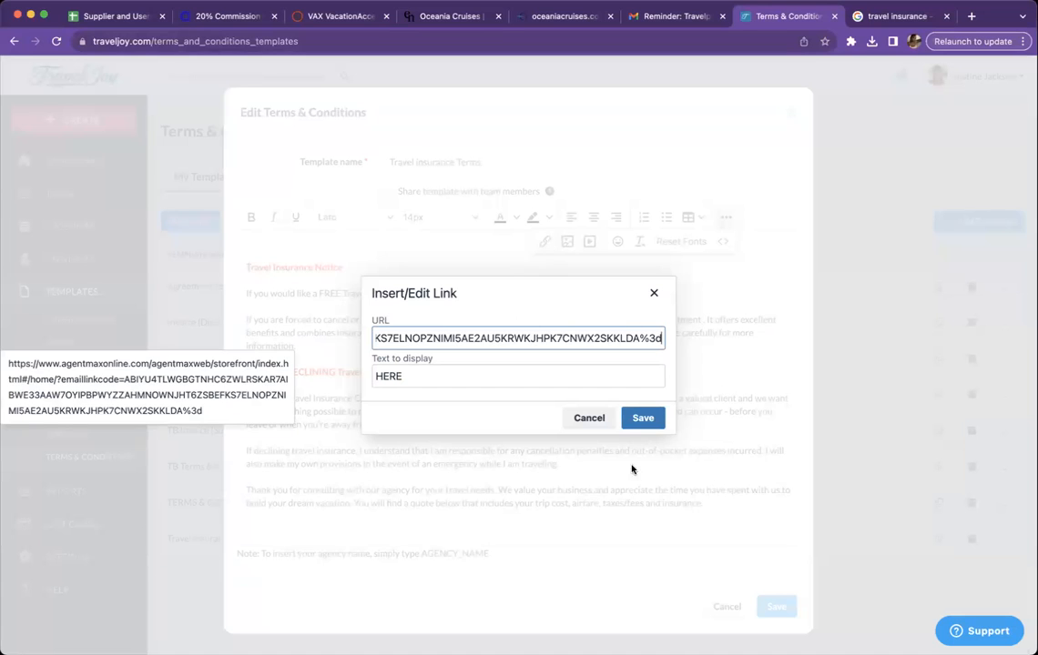
click(643, 418)
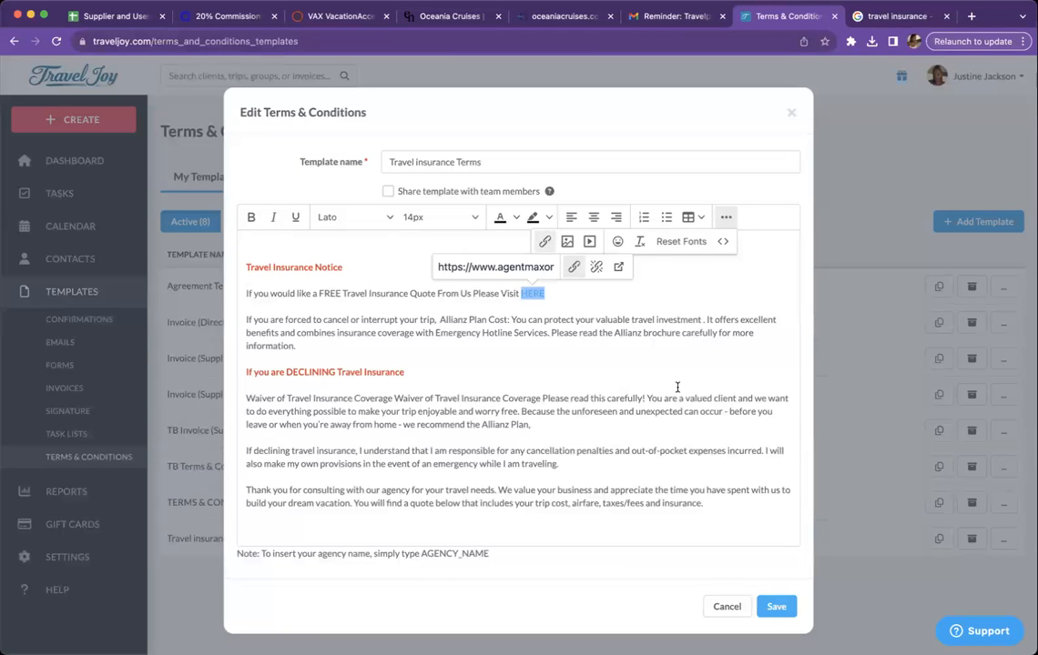
click(671, 335)
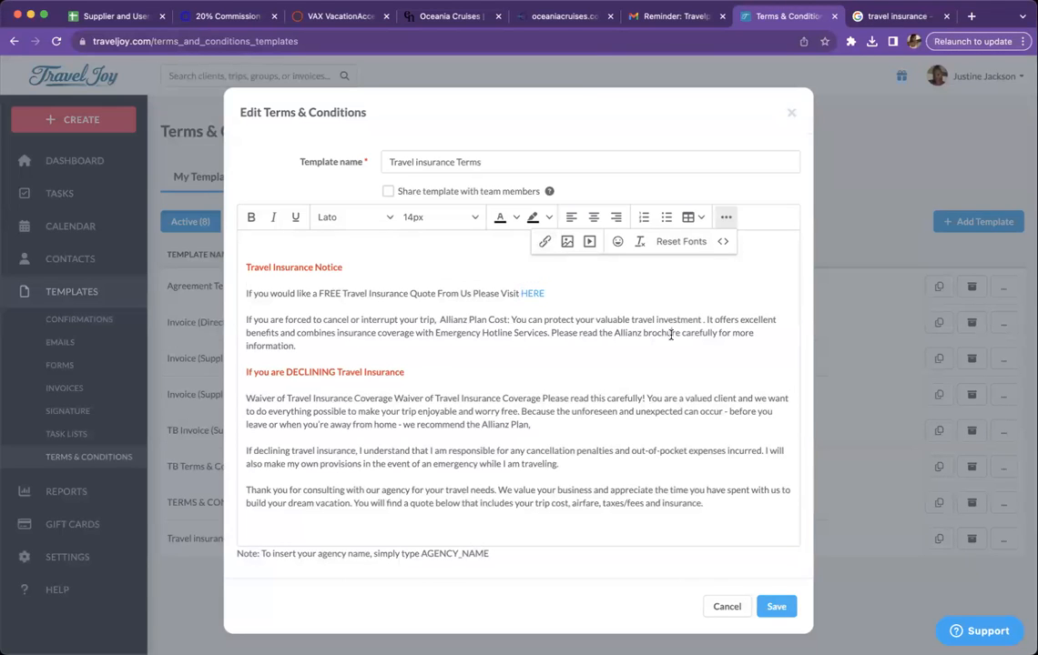
scroll(671, 335, down, 1)
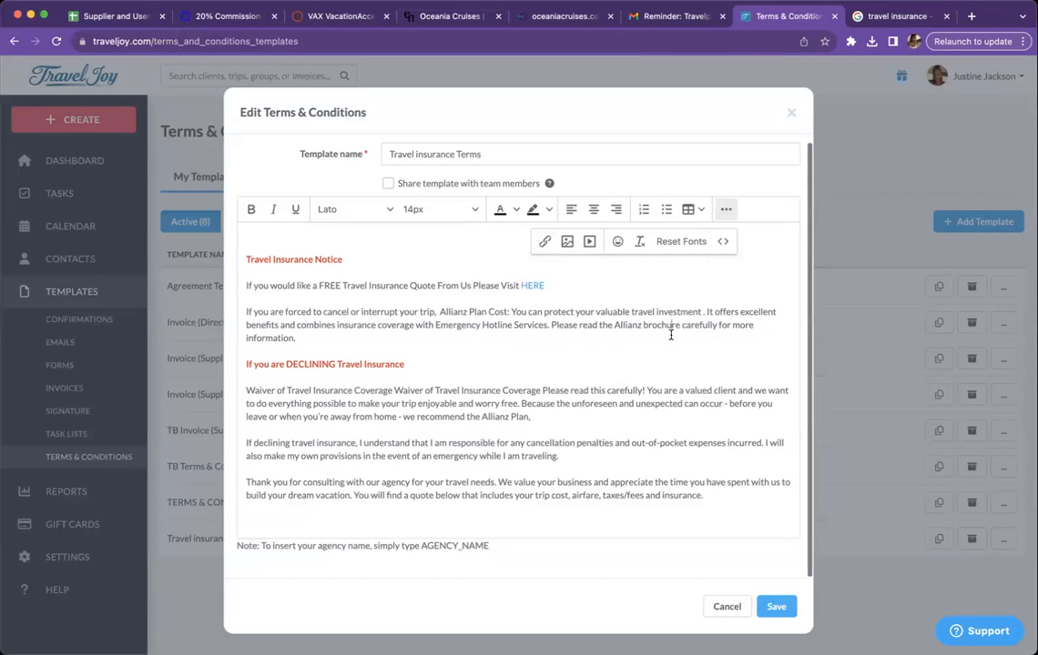
- Save the Travel insurance Terms template and scroll to the end of the Form Templates list
click(776, 606)
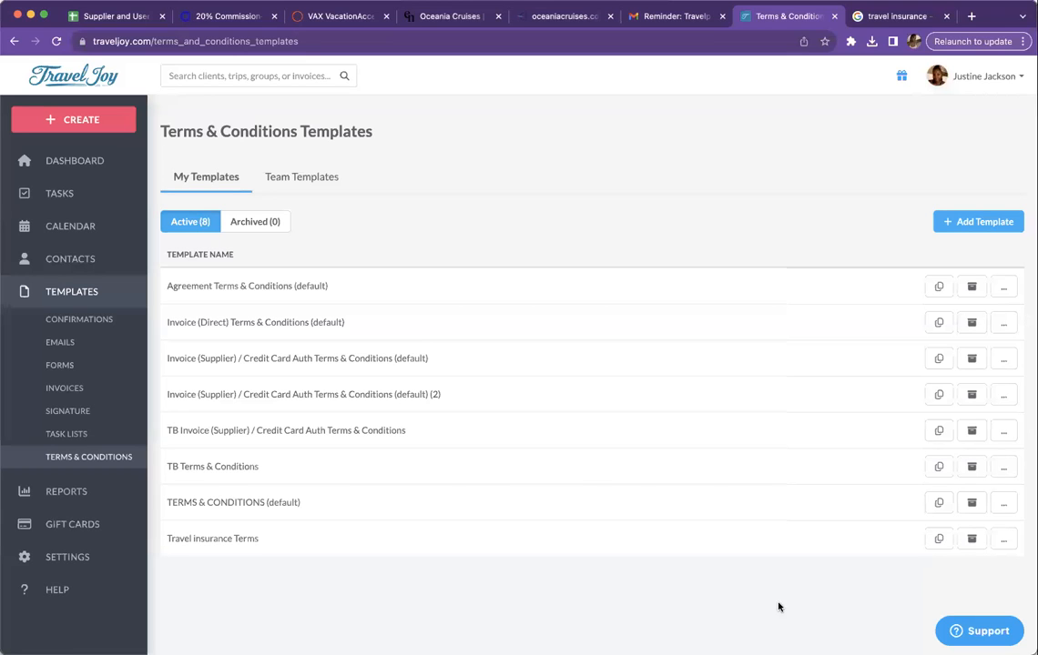
click(55, 366)
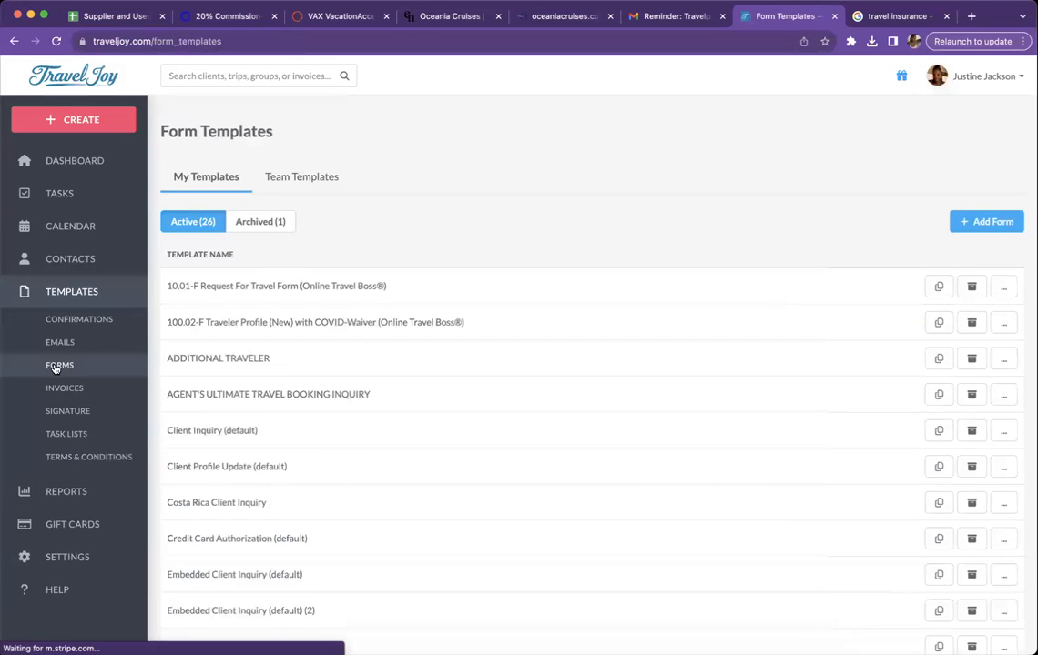
scroll(309, 474, down, 7)
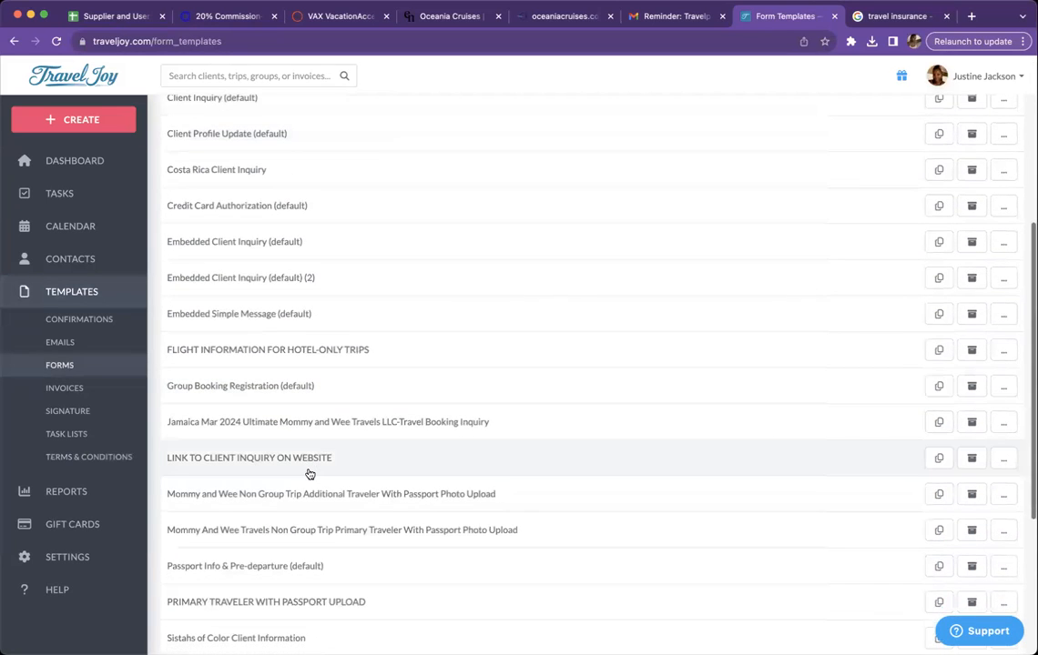
scroll(309, 474, down, 6)
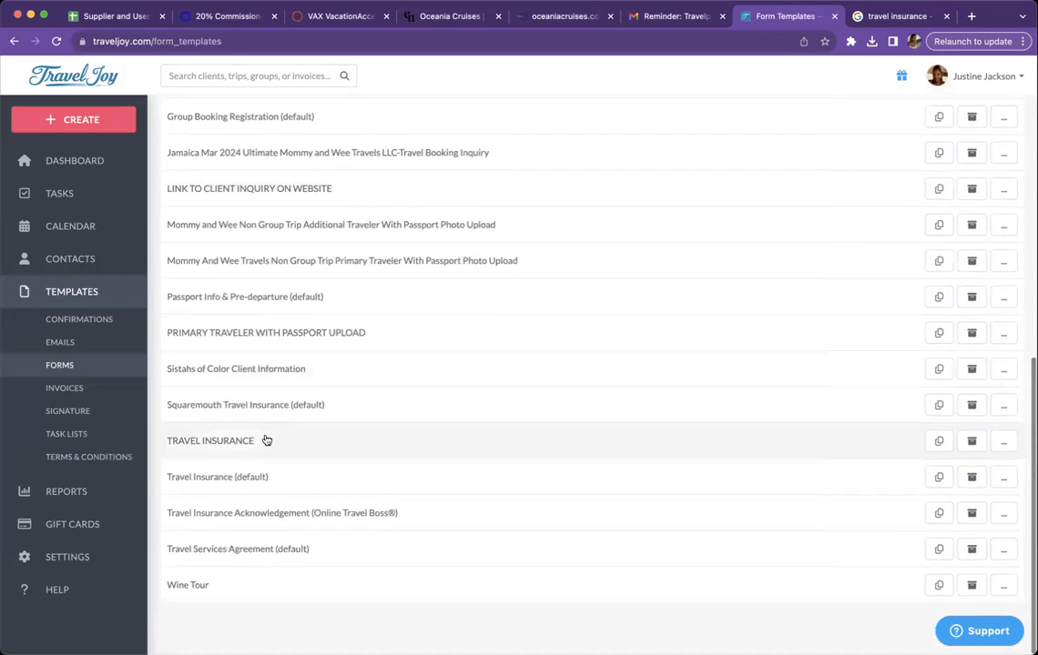
- Open the TRAVEL INSURANCE form template and scroll through its fields
click(266, 440)
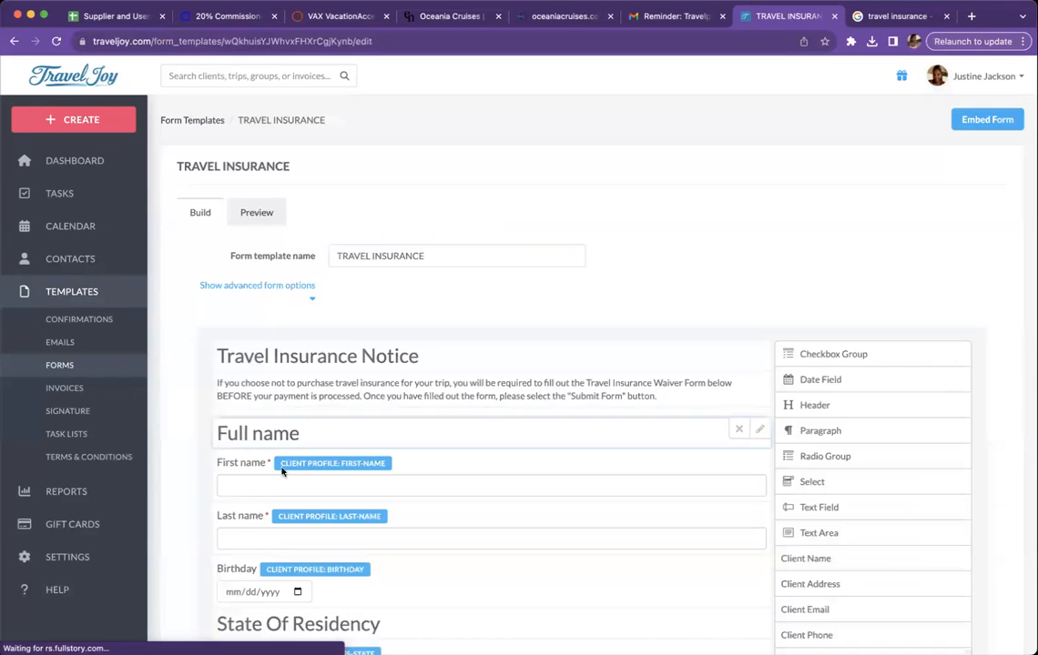
scroll(282, 410, down, 8)
scroll(283, 473, up, 8)
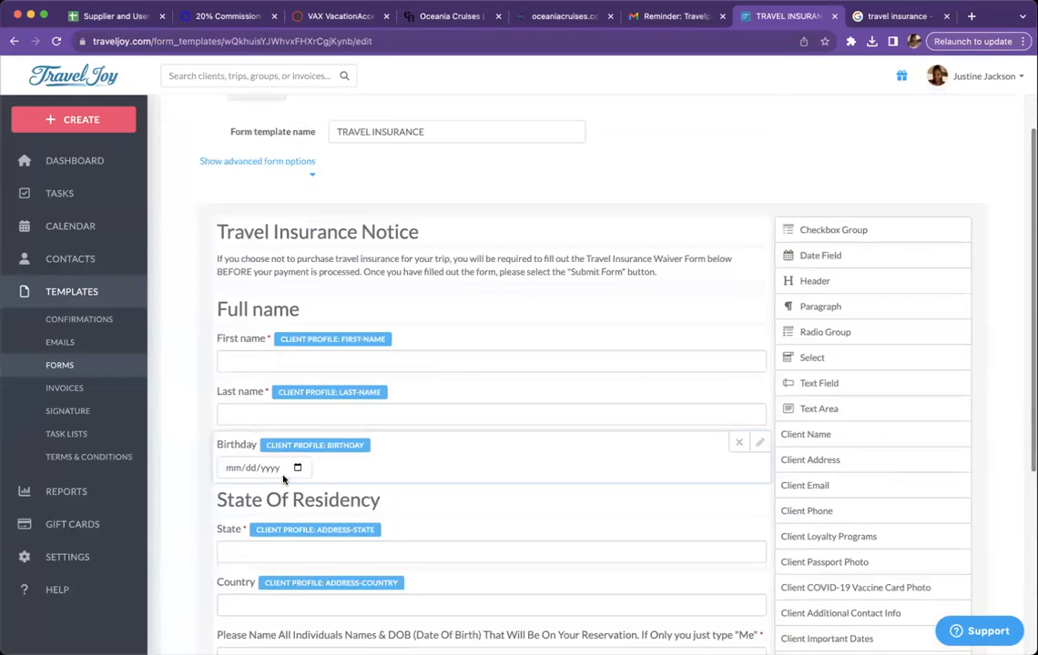
scroll(283, 479, down, 2)
scroll(283, 480, down, 5)
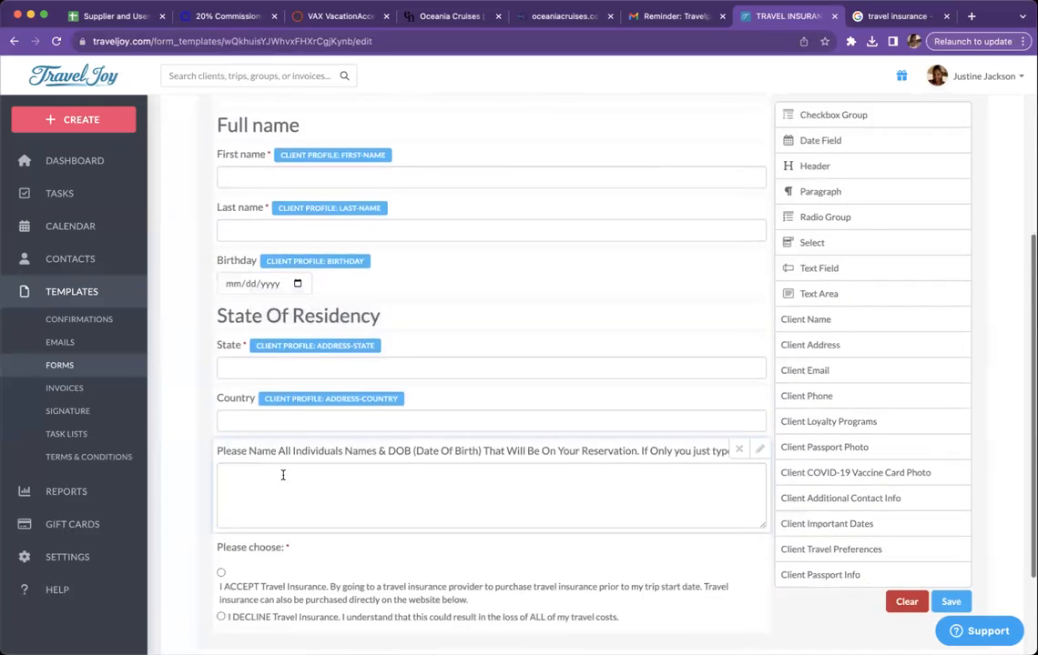
scroll(282, 475, up, 8)
scroll(282, 474, up, 1)
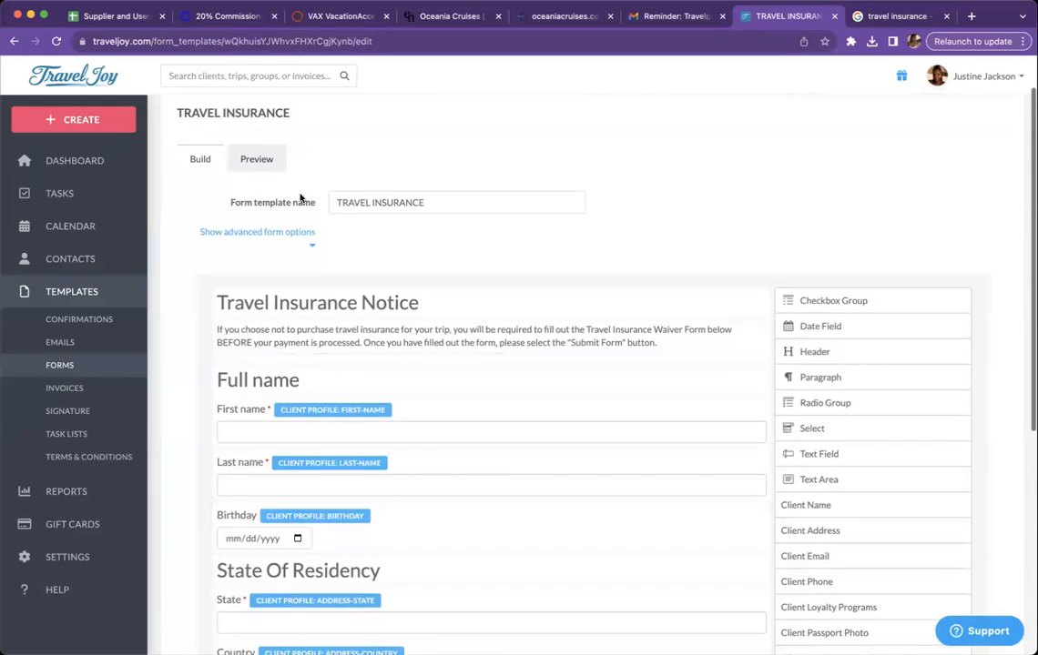
- Review the template's advanced form options, then go back to the dashboard
click(302, 232)
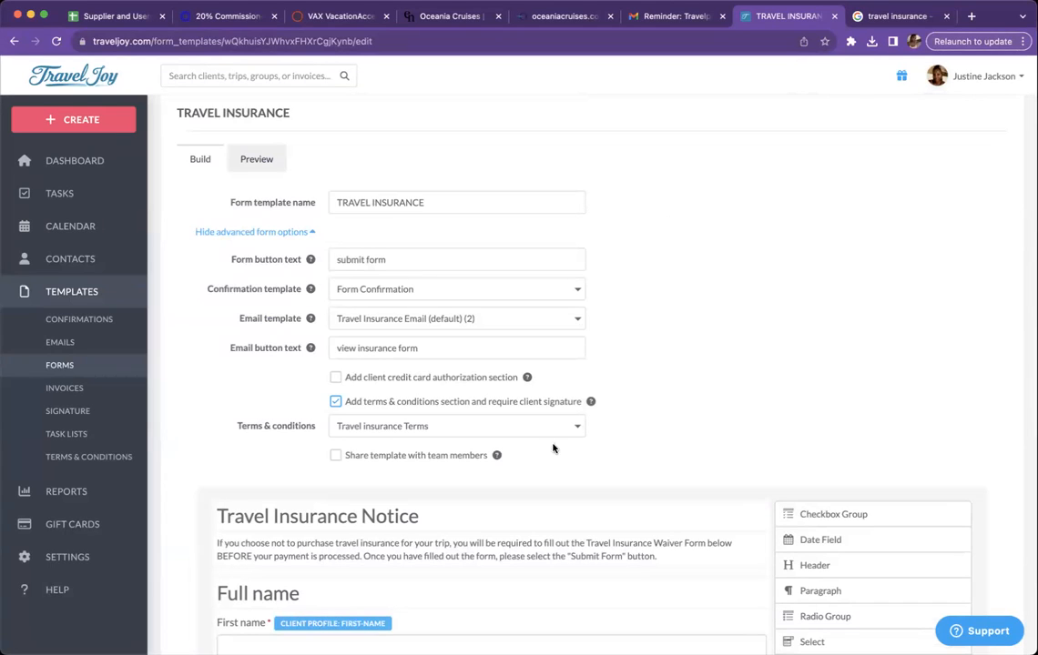
scroll(558, 427, down, 3)
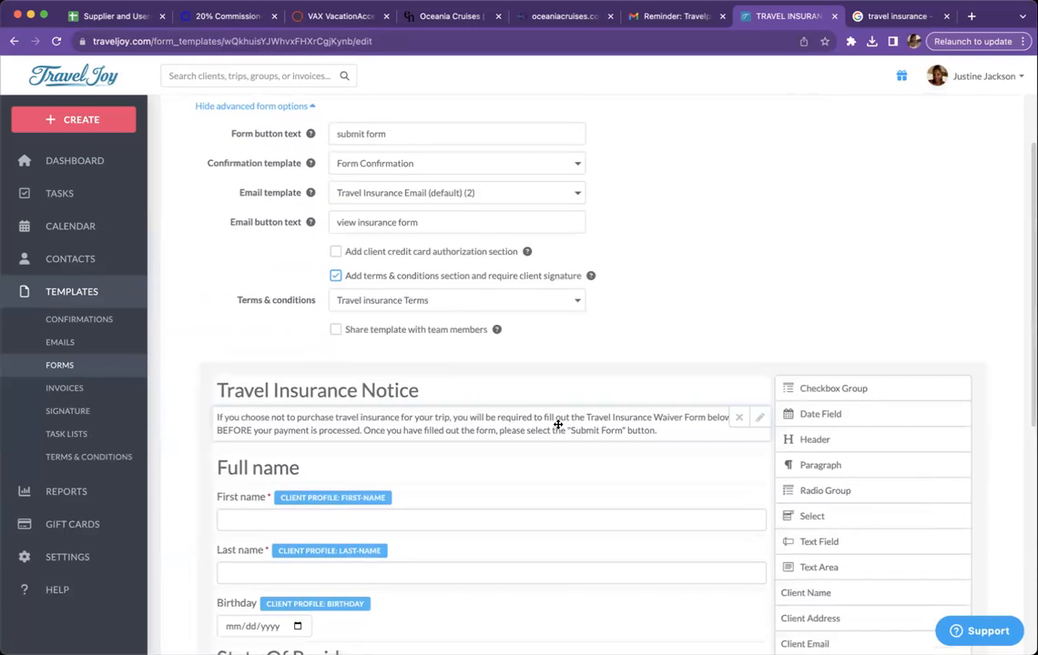
scroll(559, 424, down, 2)
scroll(558, 424, down, 10)
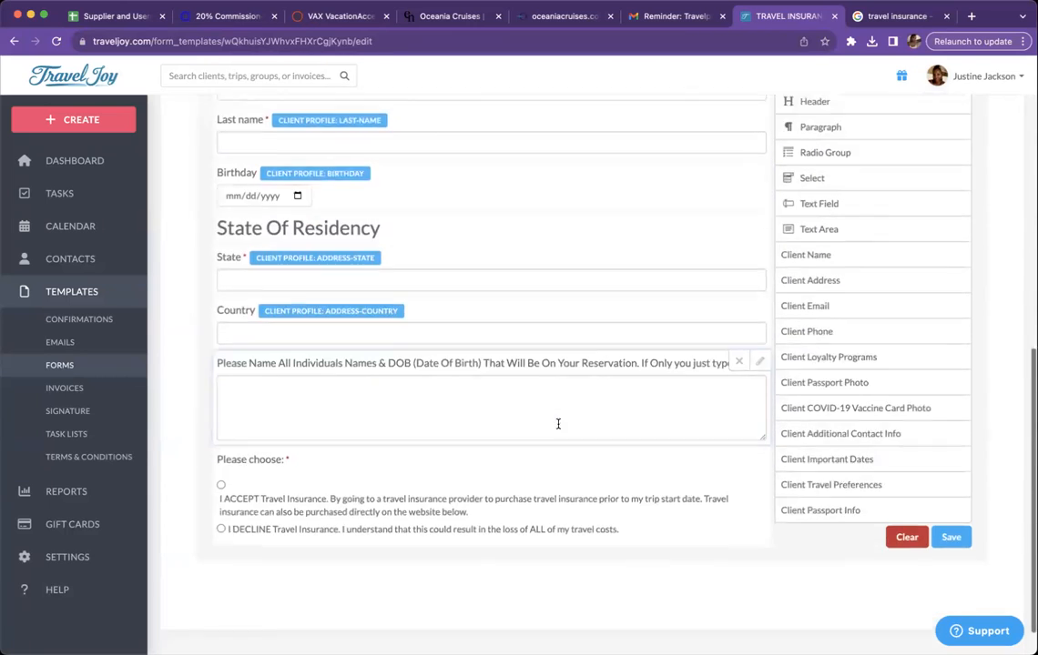
scroll(558, 427, up, 4)
scroll(558, 427, down, 4)
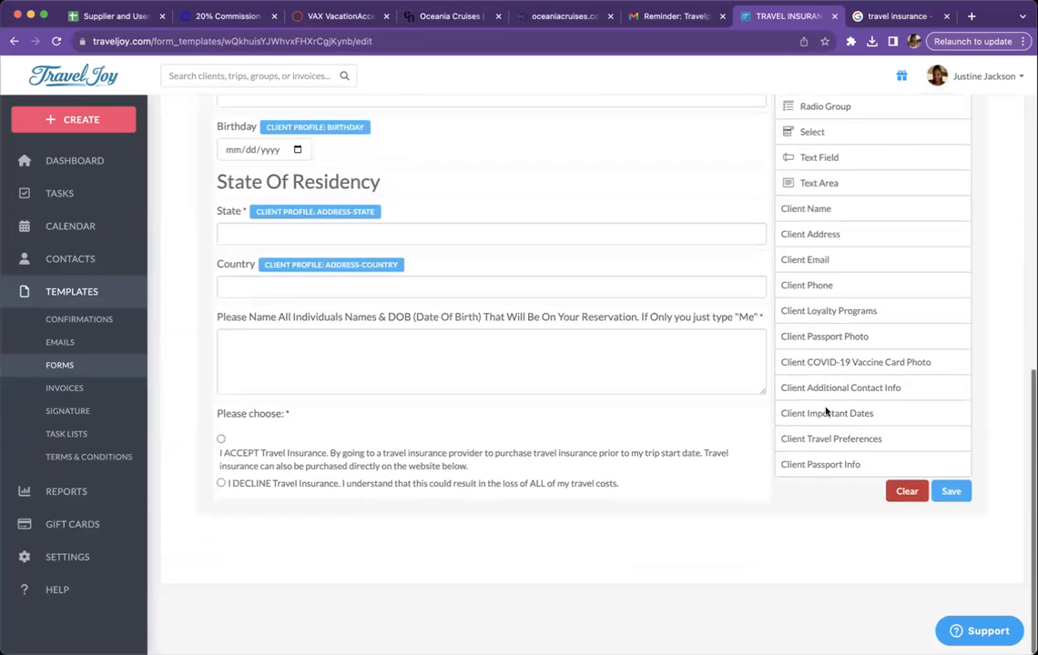
scroll(936, 528, up, 15)
scroll(936, 528, down, 13)
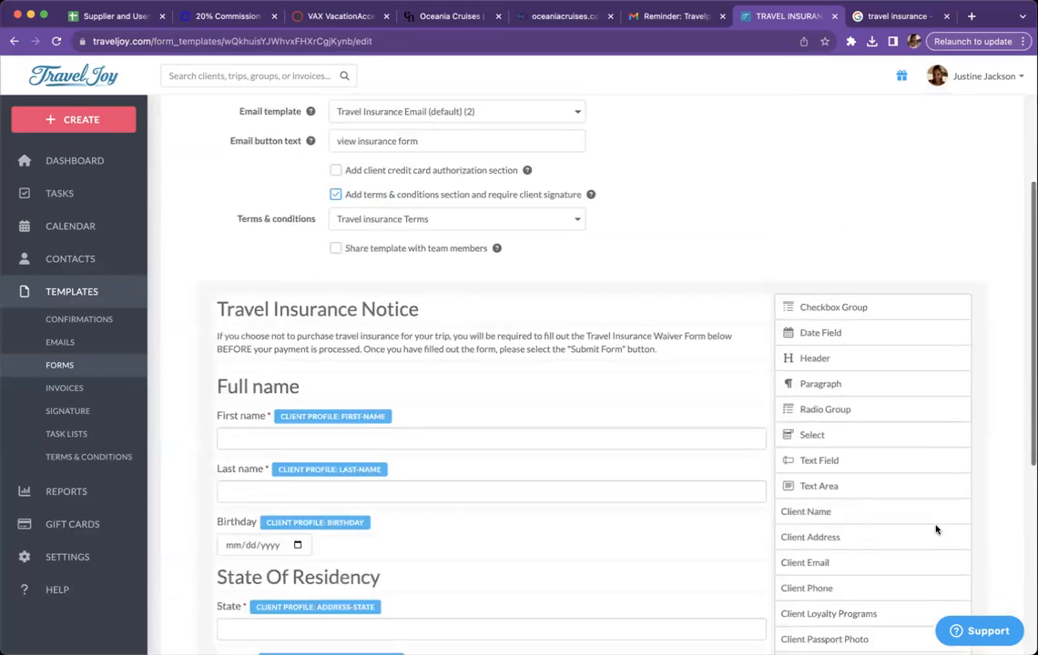
click(78, 164)
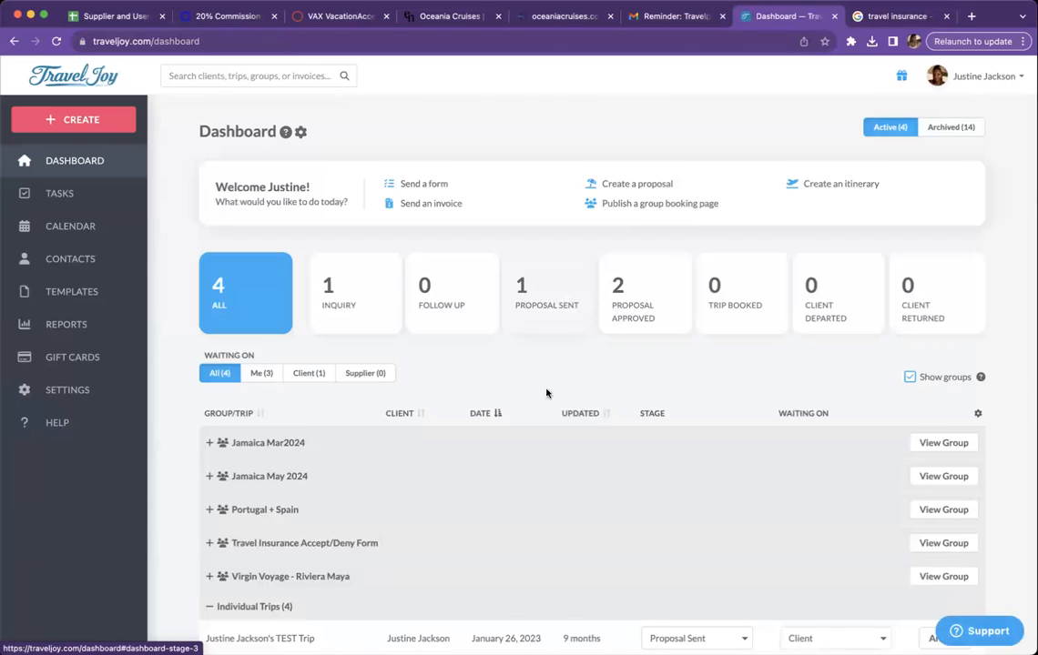
- Open the Travel Insurance Accept/Deny Form group page and show its Create choices
scroll(546, 398, down, 3)
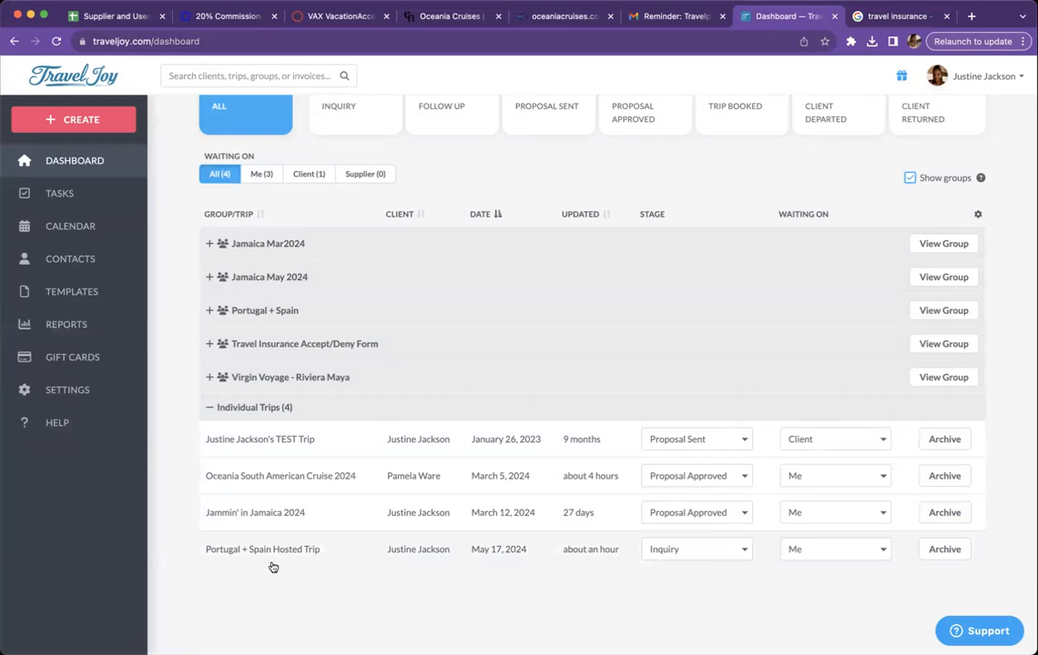
click(327, 344)
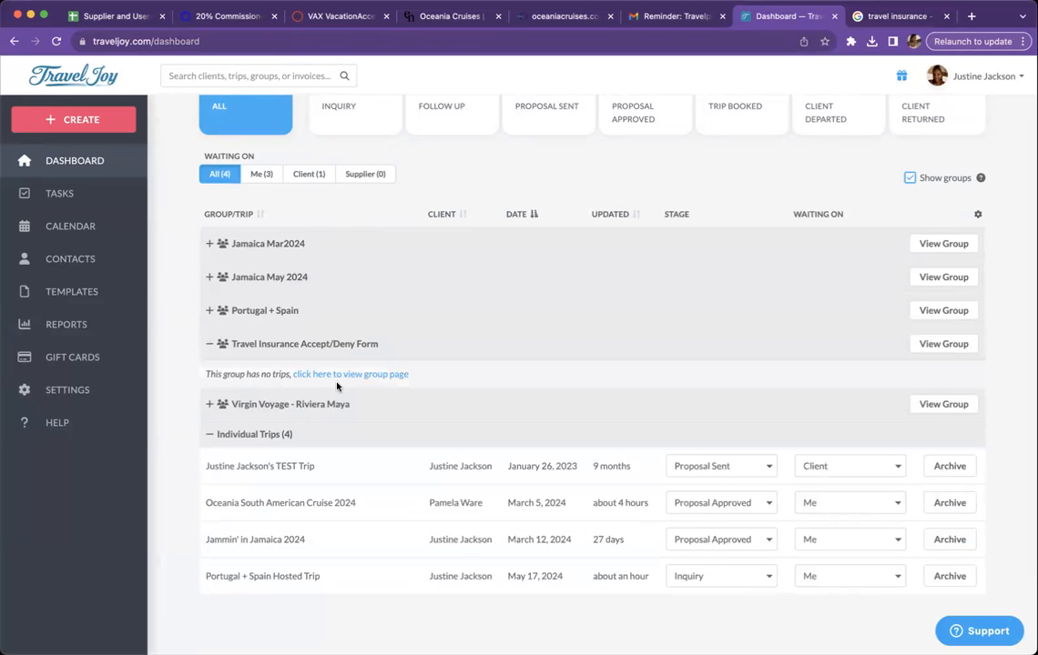
click(334, 377)
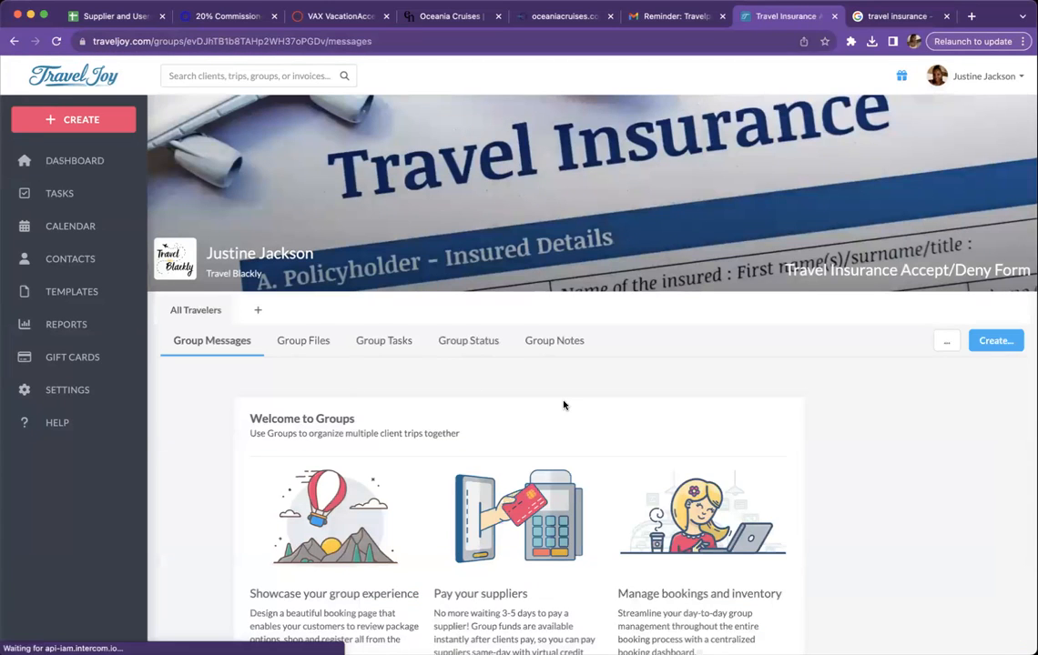
scroll(563, 406, down, 1)
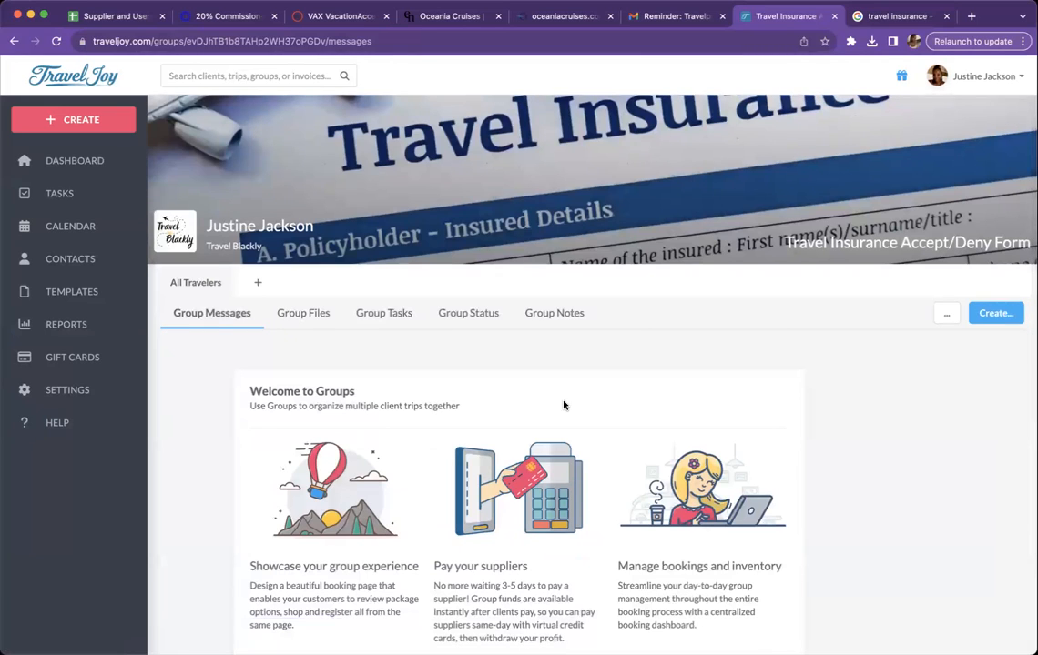
click(987, 315)
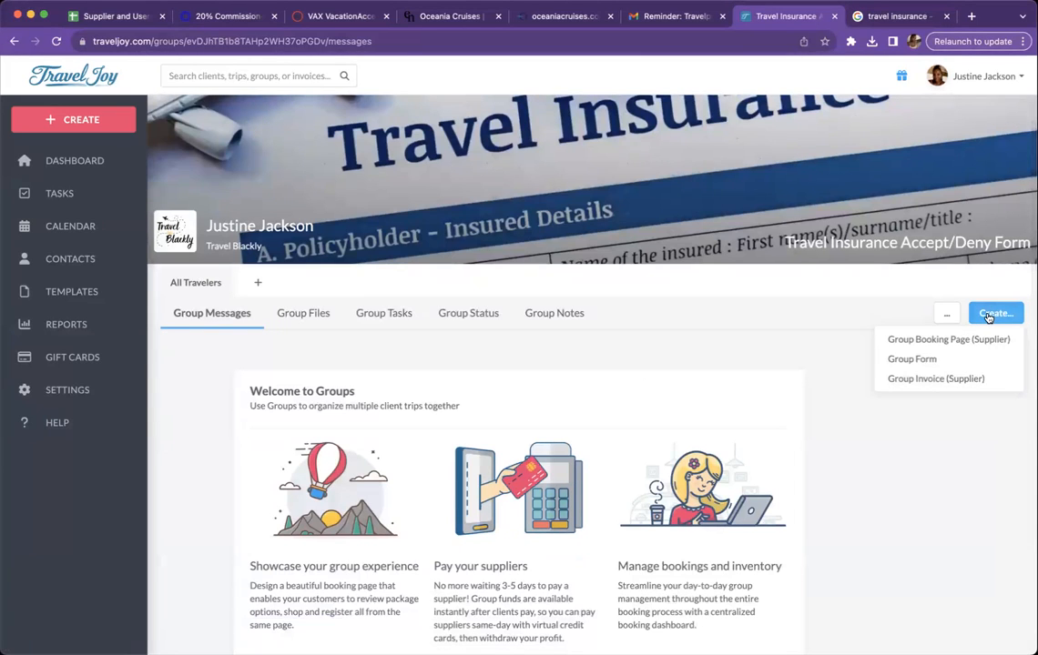
- Start a new Group Form based on the TRAVEL INSURANCE template
click(972, 355)
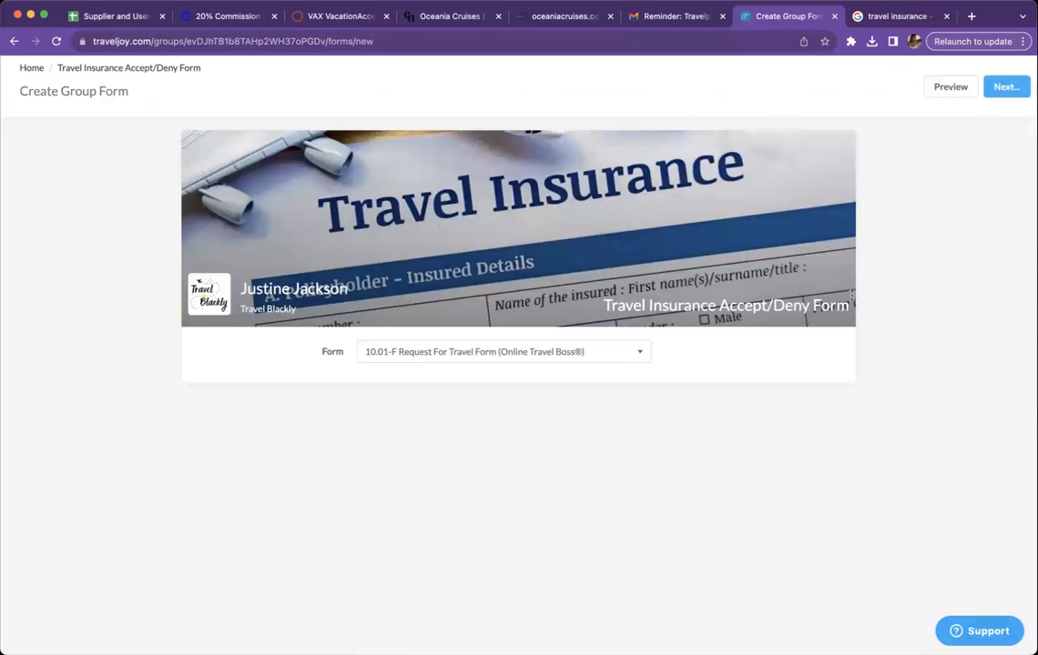
click(616, 356)
scroll(582, 466, down, 5)
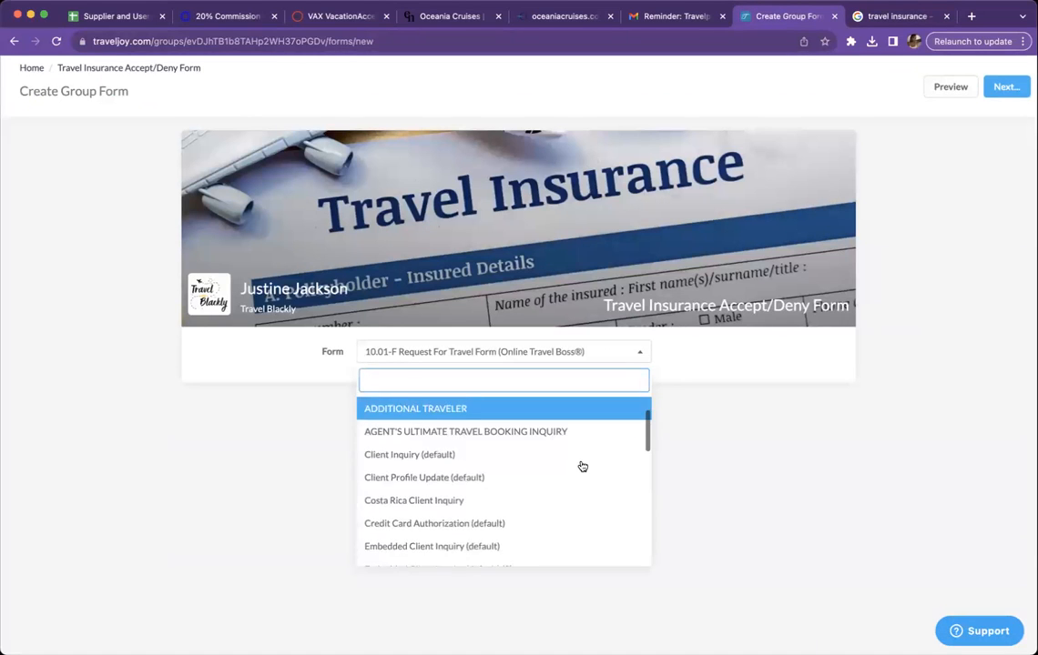
scroll(581, 467, down, 10)
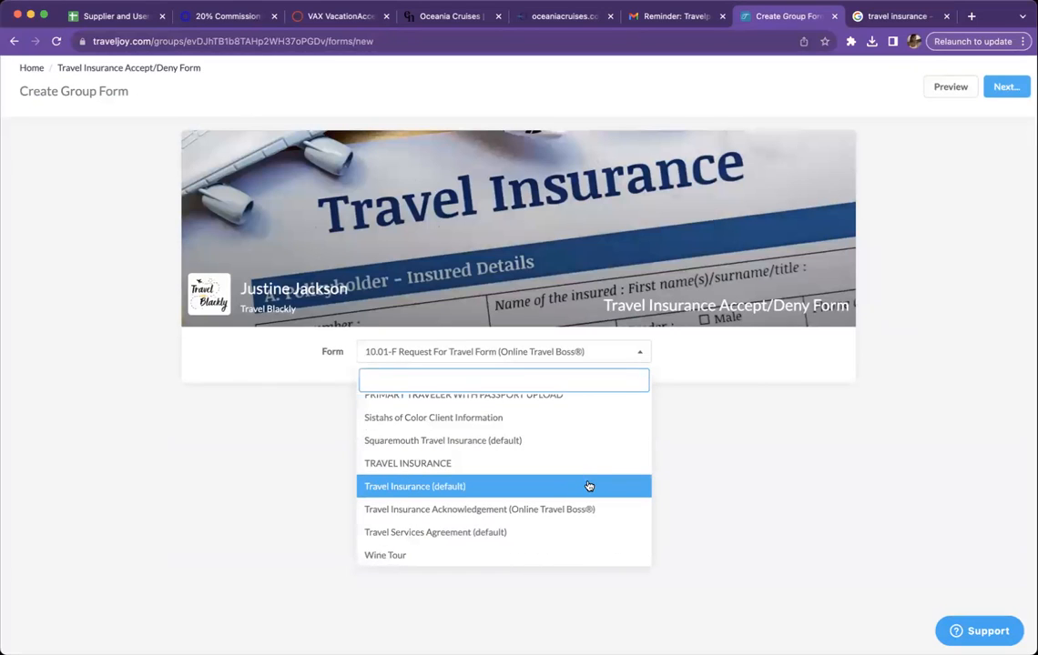
click(586, 469)
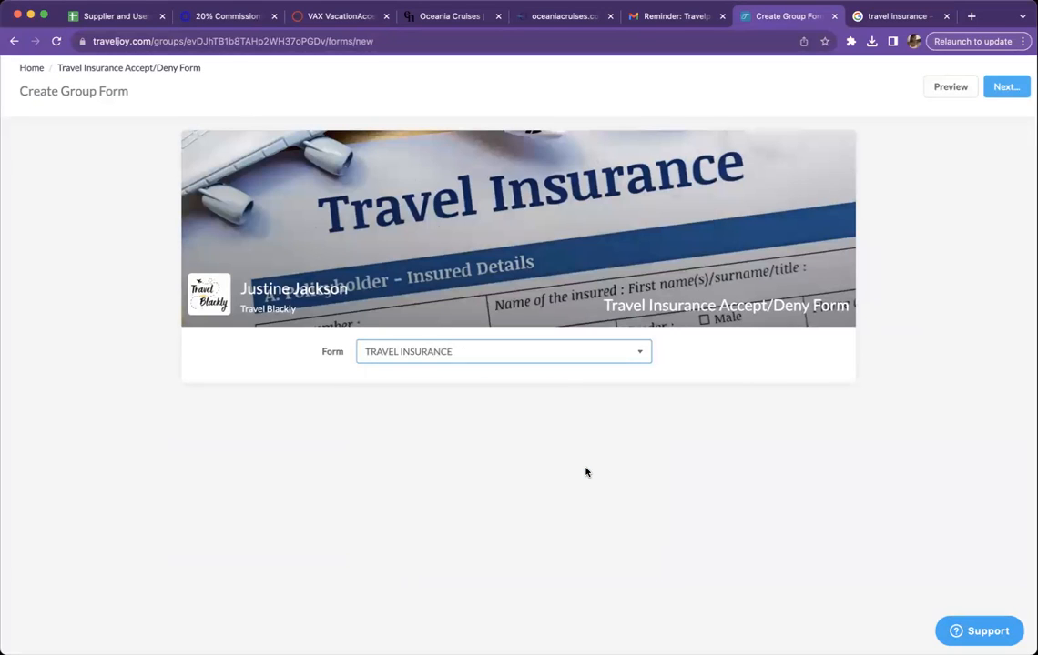
- Check the group form in Preview, then return to editing to publish it
click(950, 90)
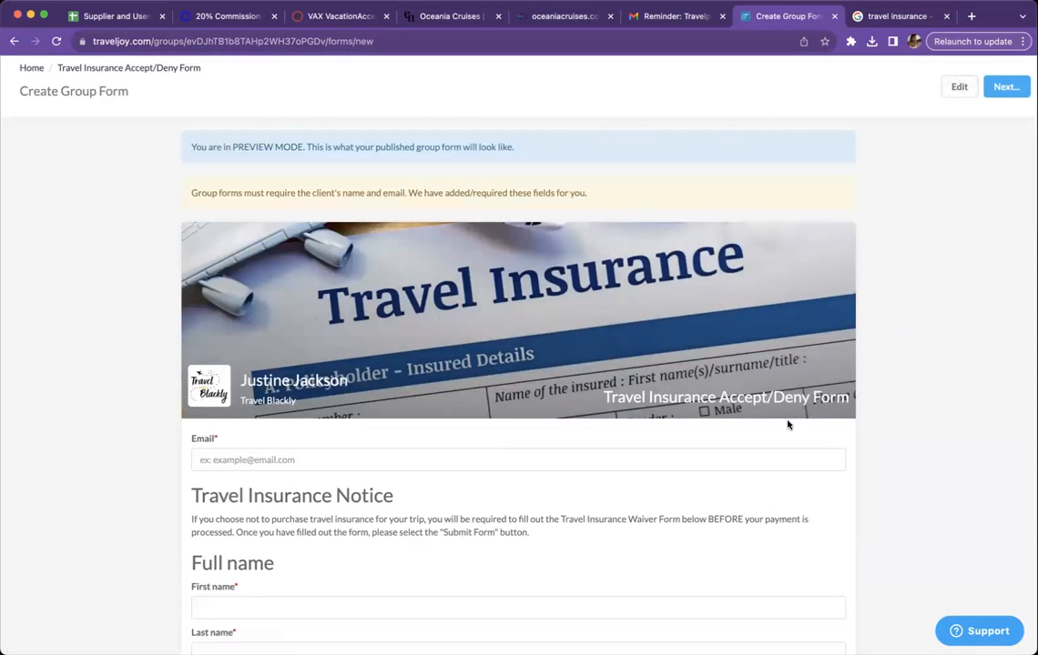
scroll(787, 424, down, 5)
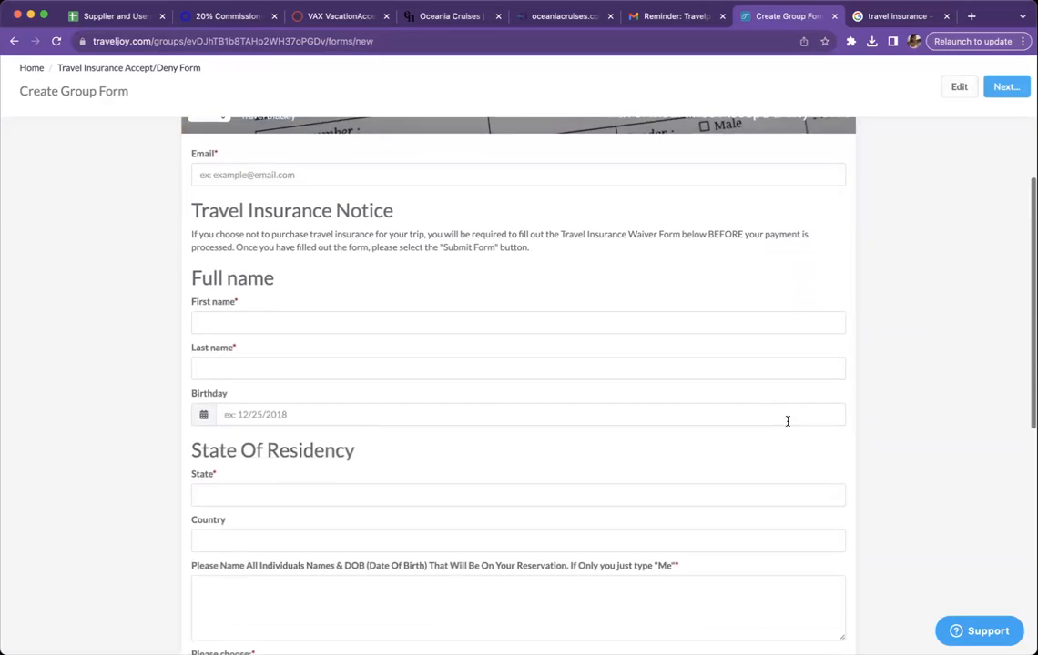
scroll(788, 421, down, 3)
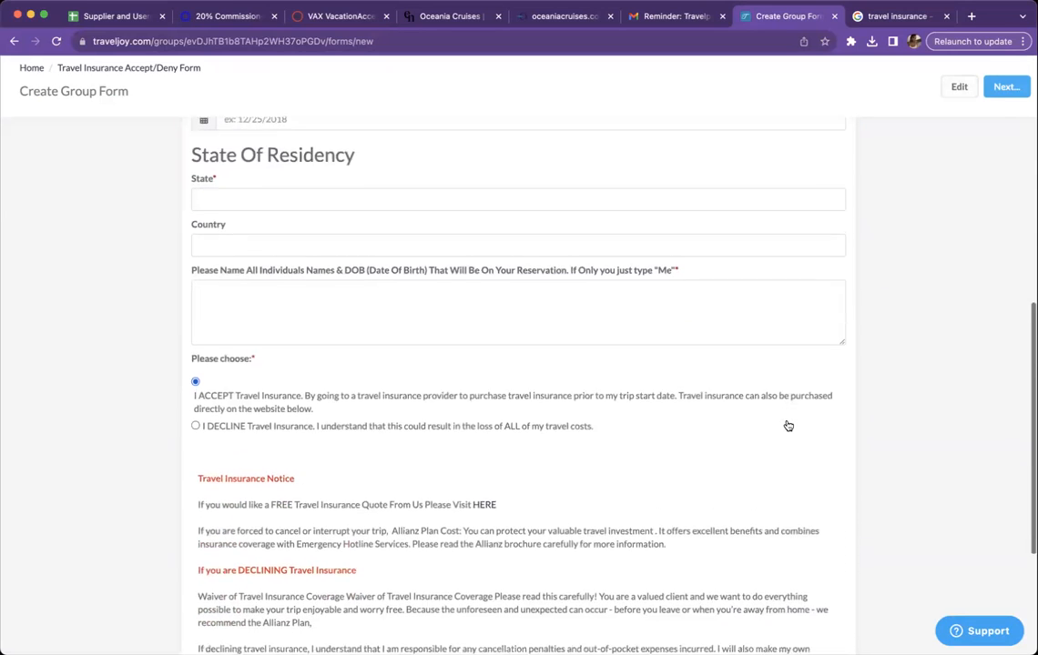
scroll(787, 426, down, 3)
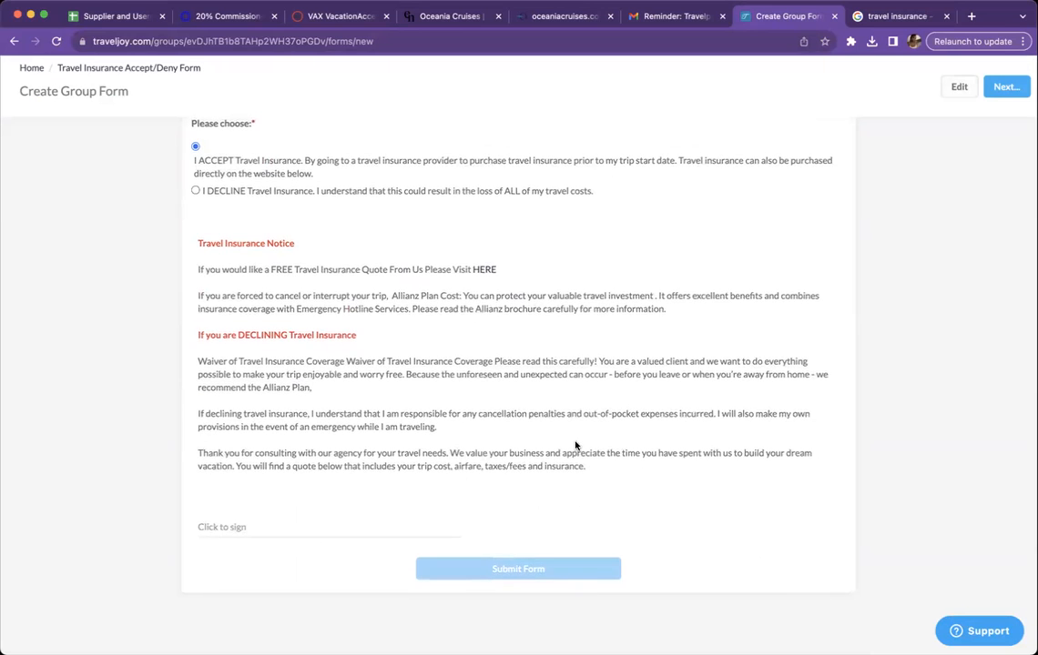
scroll(575, 446, up, 6)
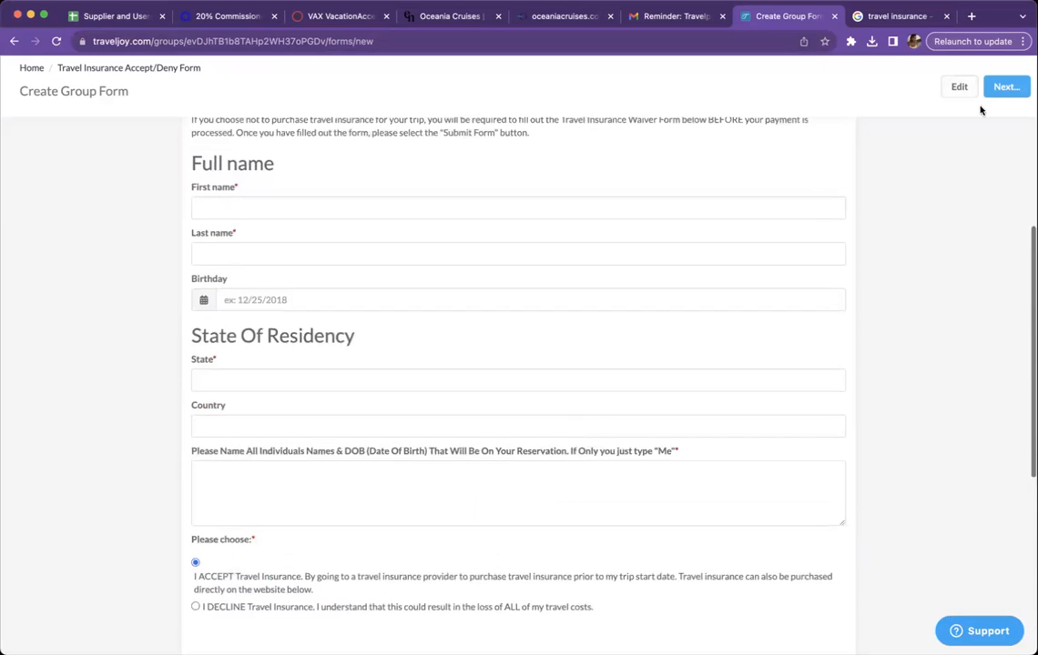
click(958, 88)
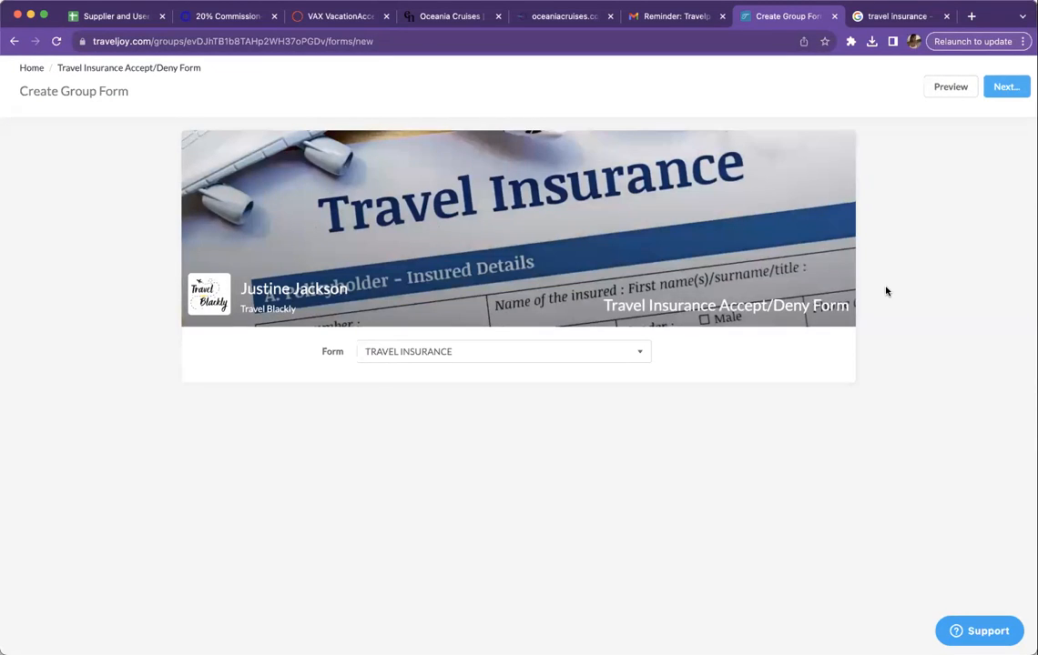
click(994, 91)
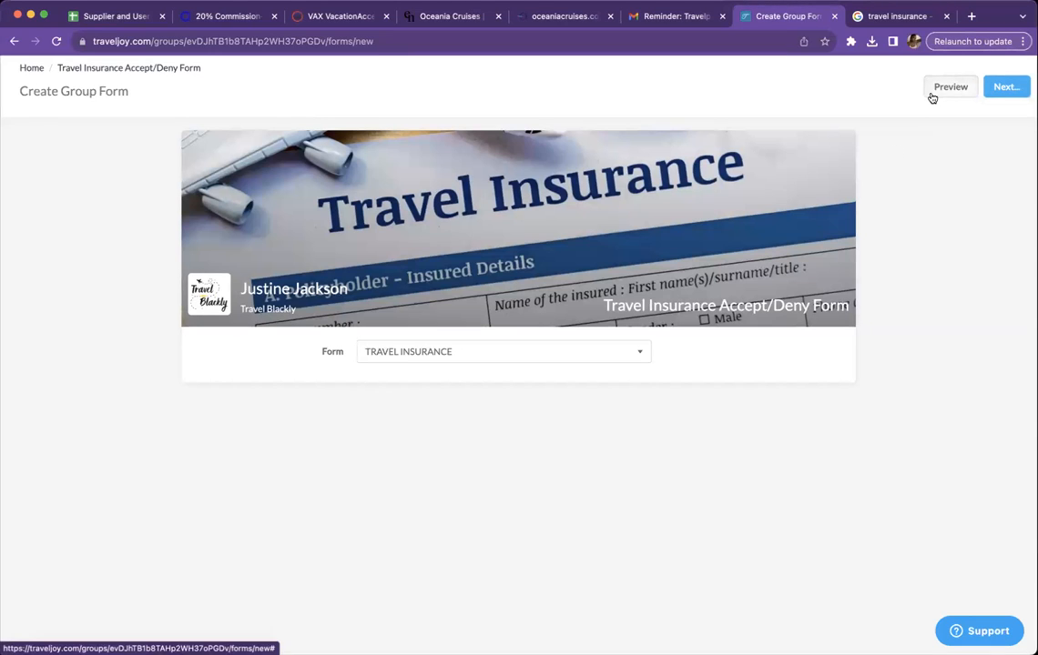
- Preview and publish the TRAVEL INSURANCE group form, selecting its published link before closing the dialog
click(938, 91)
scroll(820, 303, down, 3)
scroll(820, 303, up, 3)
scroll(820, 303, down, 1)
mouse_move(991, 86)
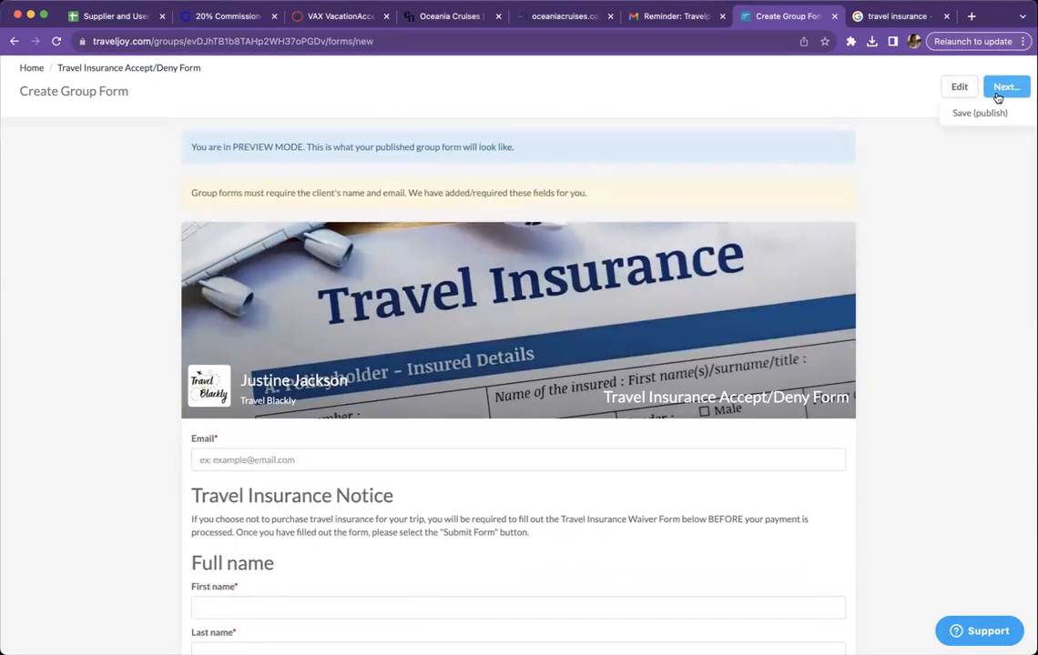
click(991, 113)
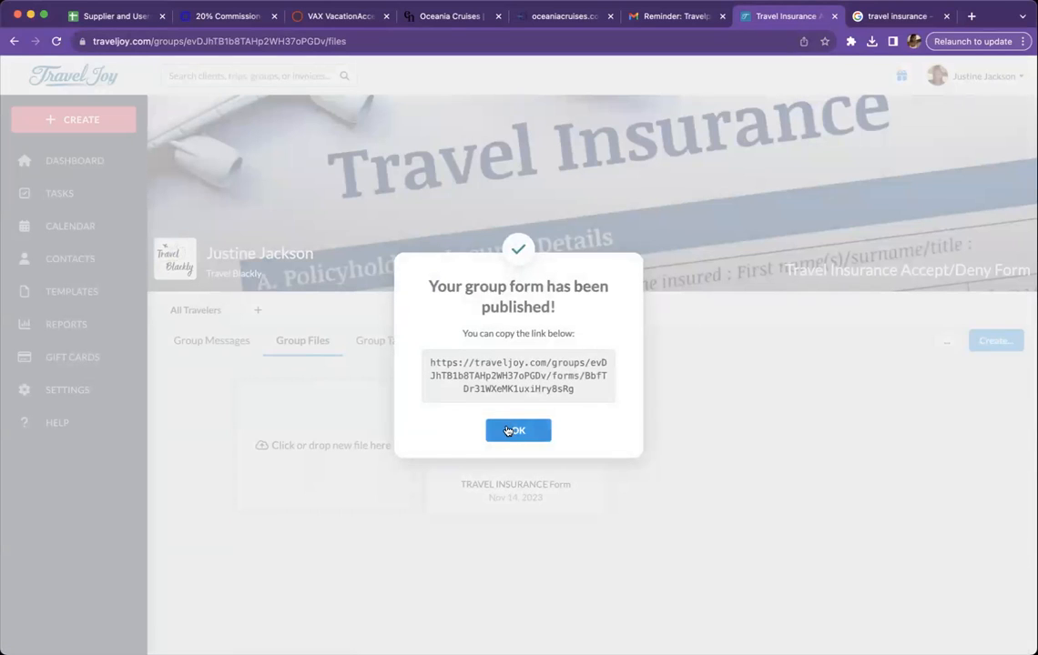
triple_click(500, 376)
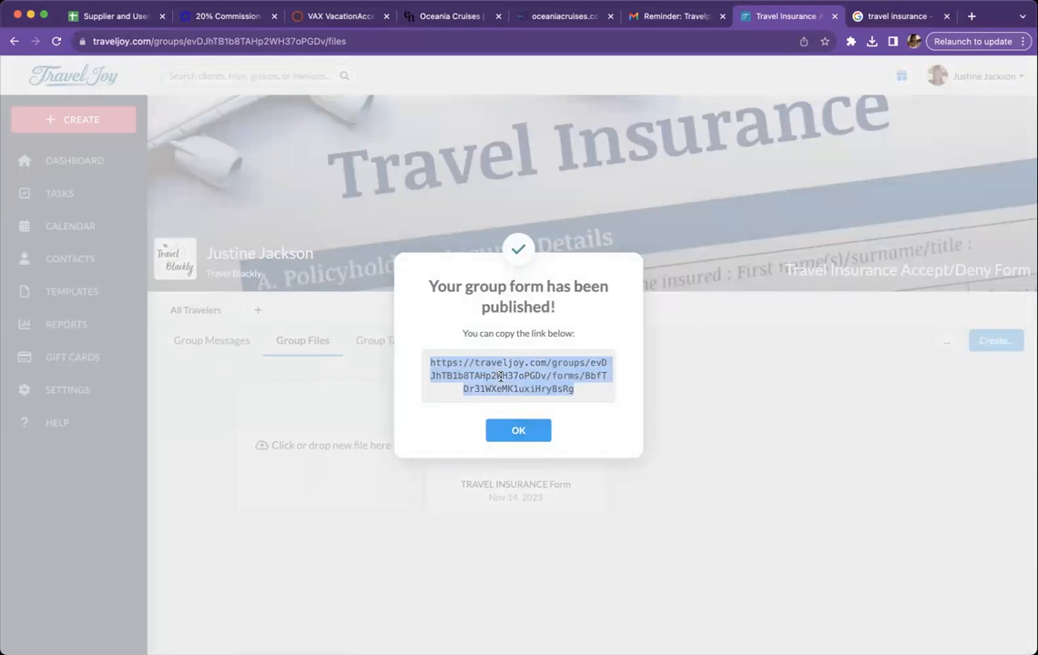
click(515, 434)
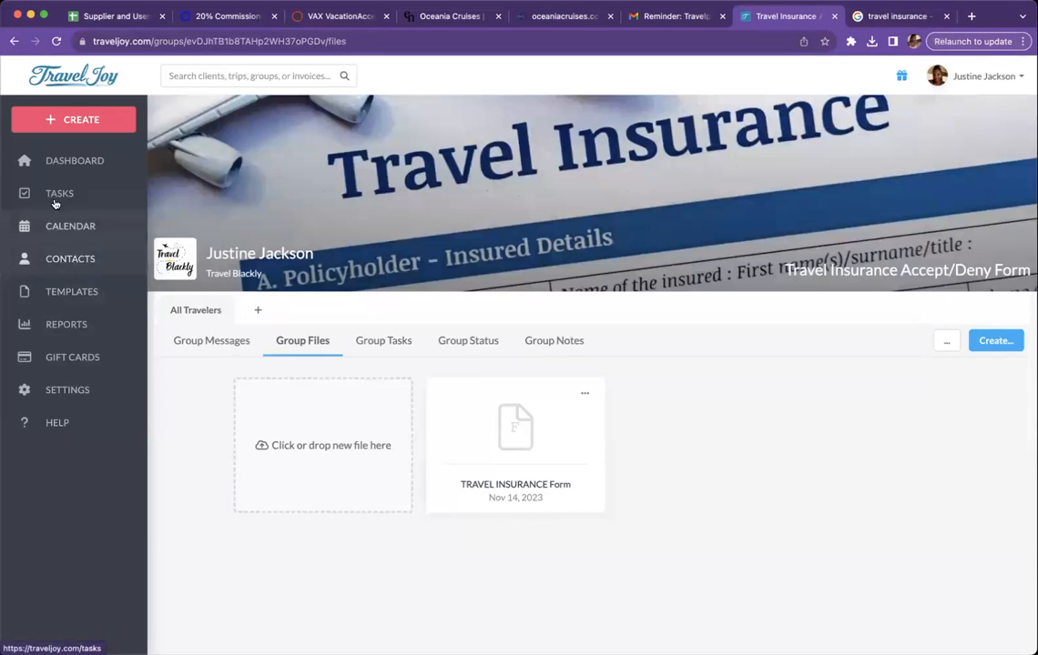
- Open the Travel insurance Terms template from the Terms & Conditions templates and click into its body text
click(66, 297)
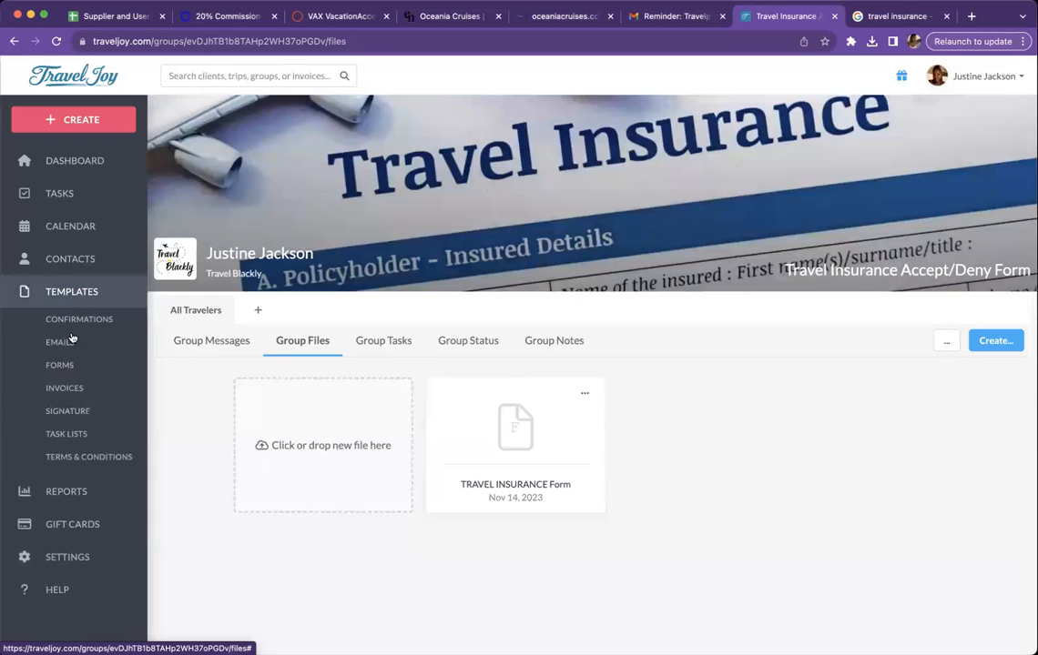
click(79, 456)
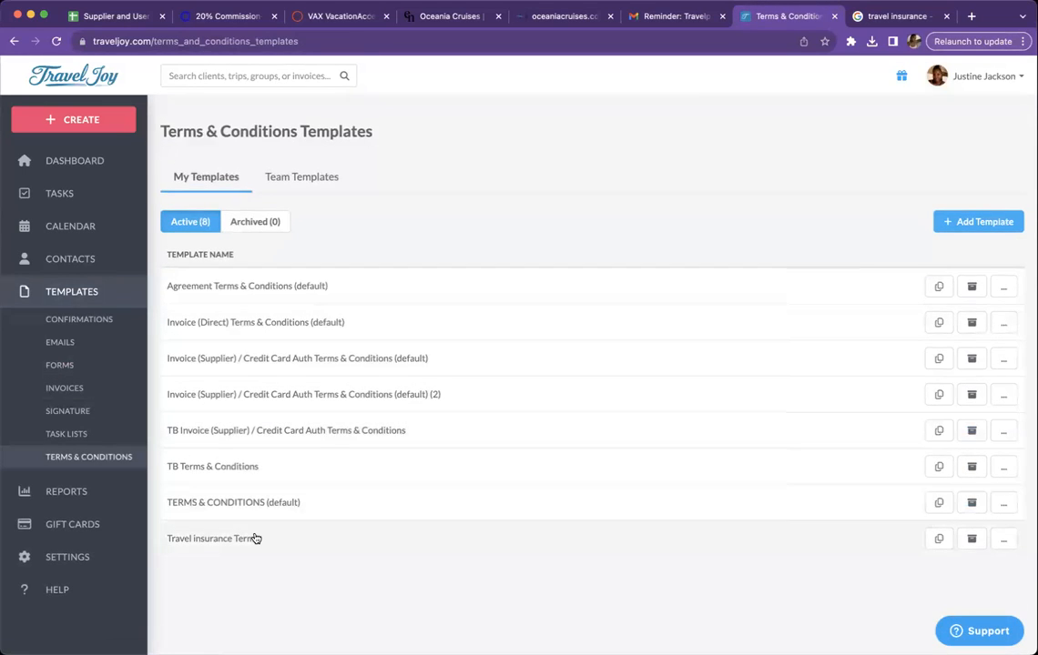
click(256, 538)
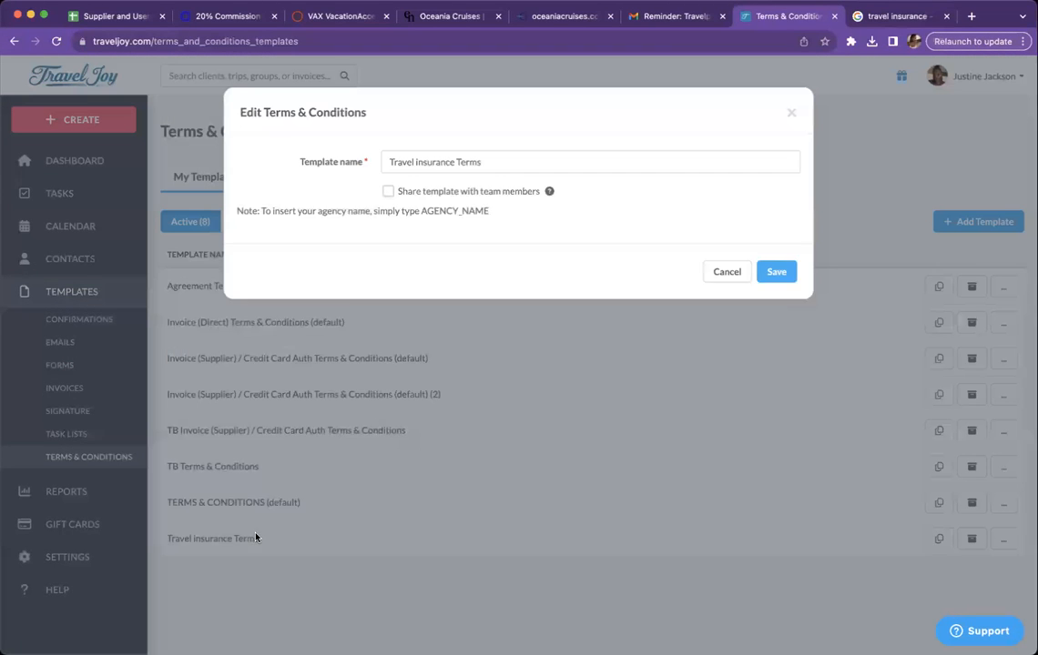
scroll(445, 482, down, 1)
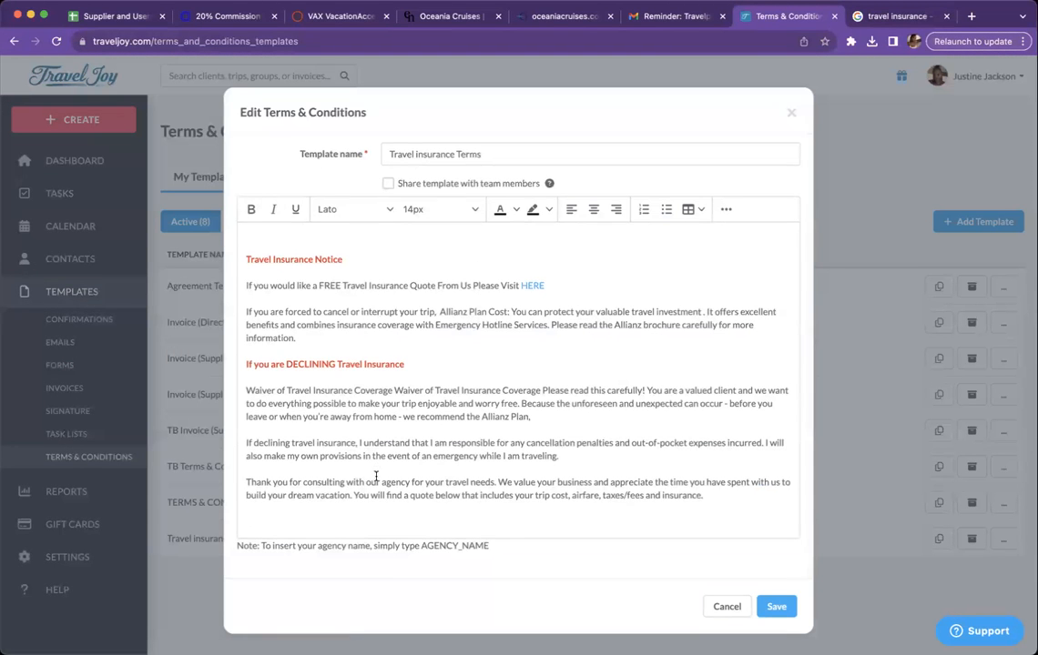
click(715, 507)
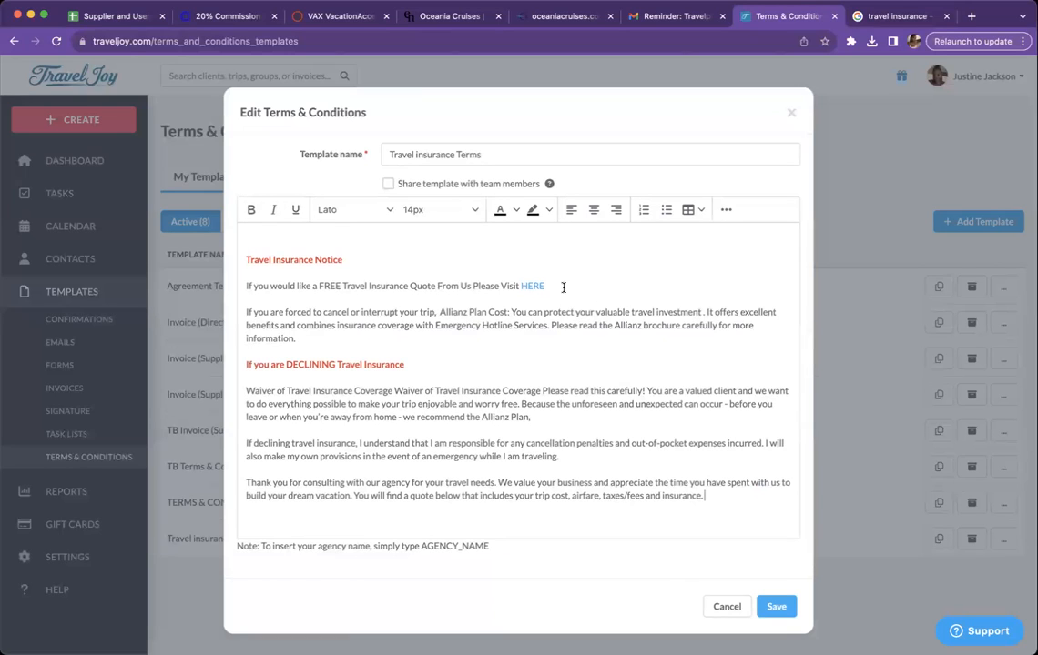
- Change the HERE link text to '(Click HERE)' and delete the word 'Visit' before it
double_click(525, 285)
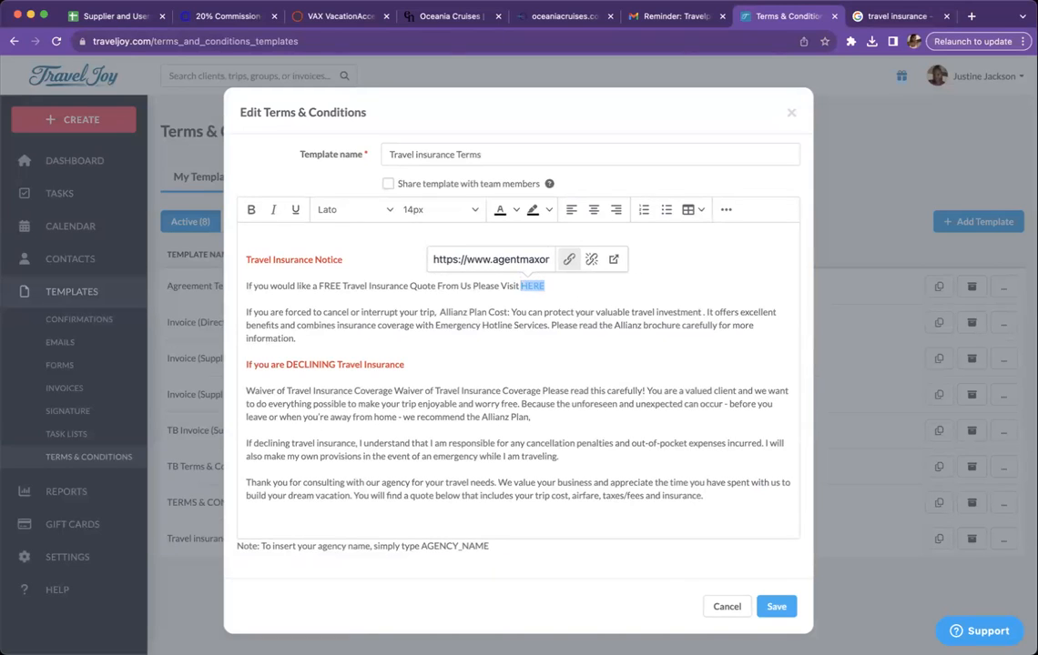
text((Cli)
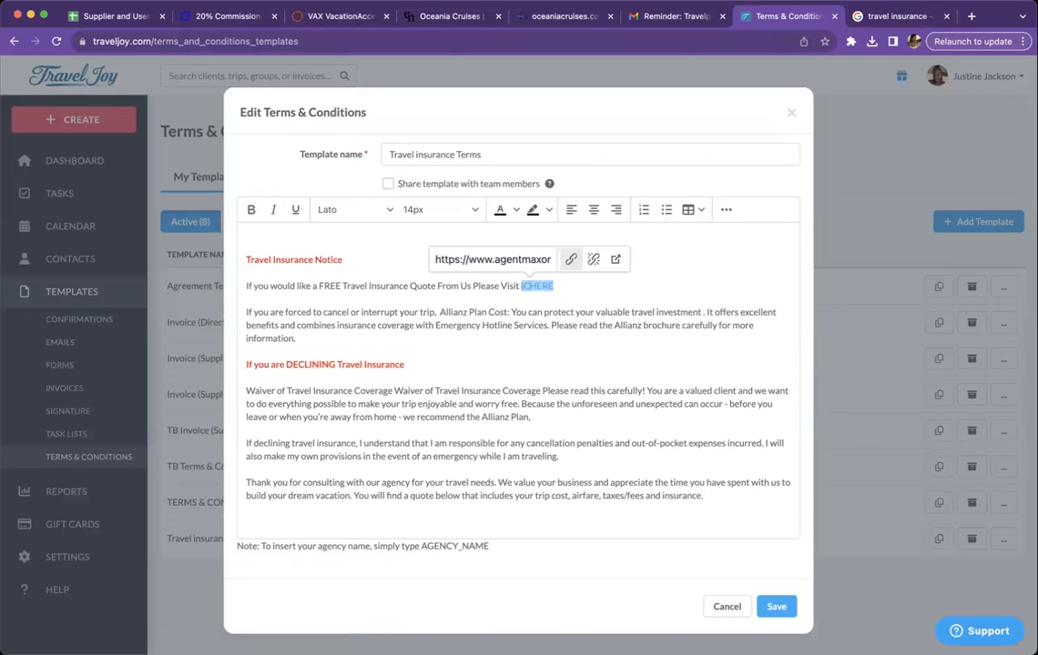
text(ck HERE)
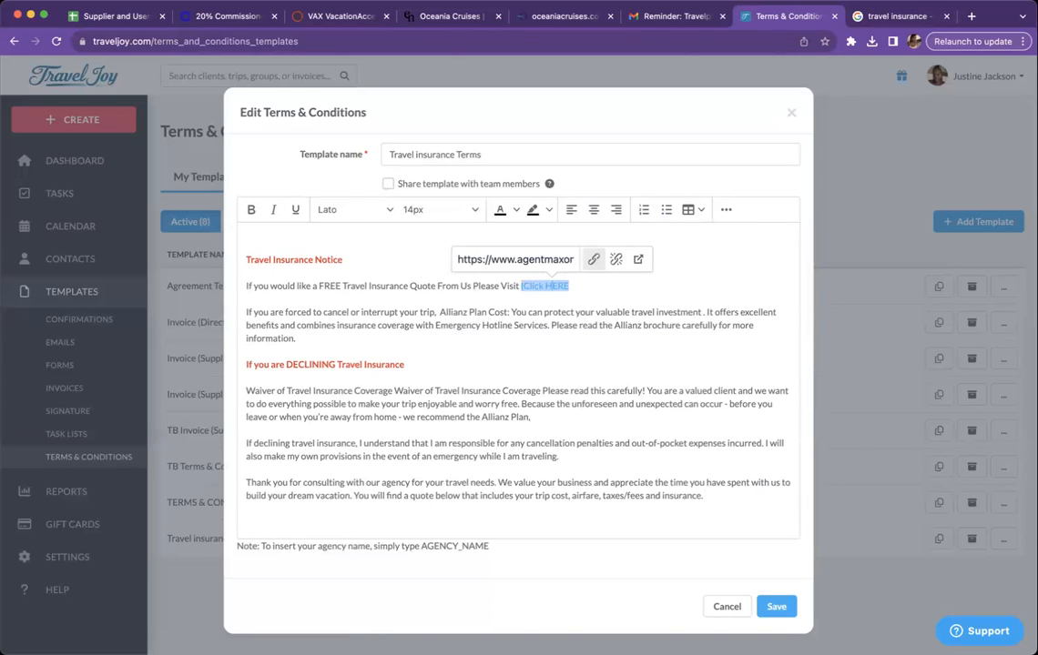
text())
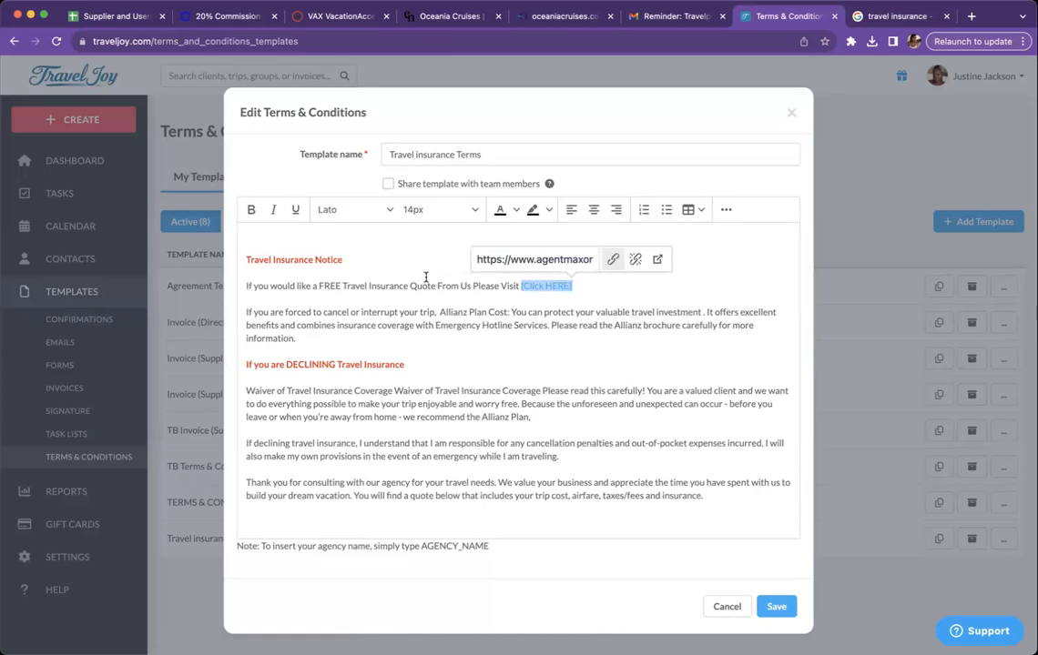
double_click(507, 285)
key(BackSpace)
- Colour the (Click HERE) link blue and save the Travel insurance Terms template
click(580, 286)
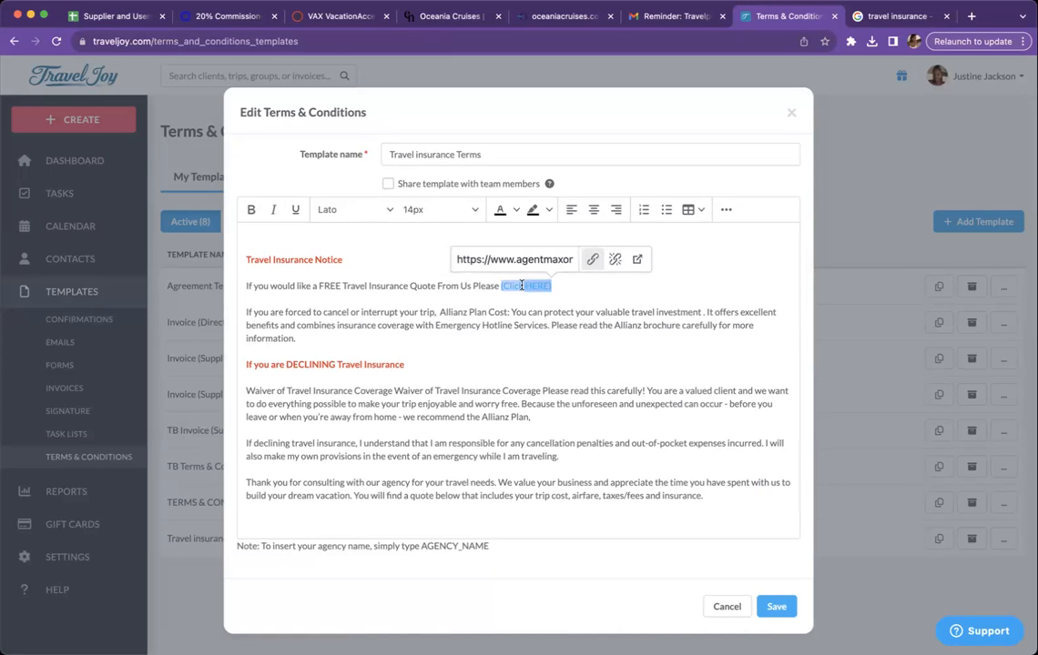
drag(574, 281, 499, 282)
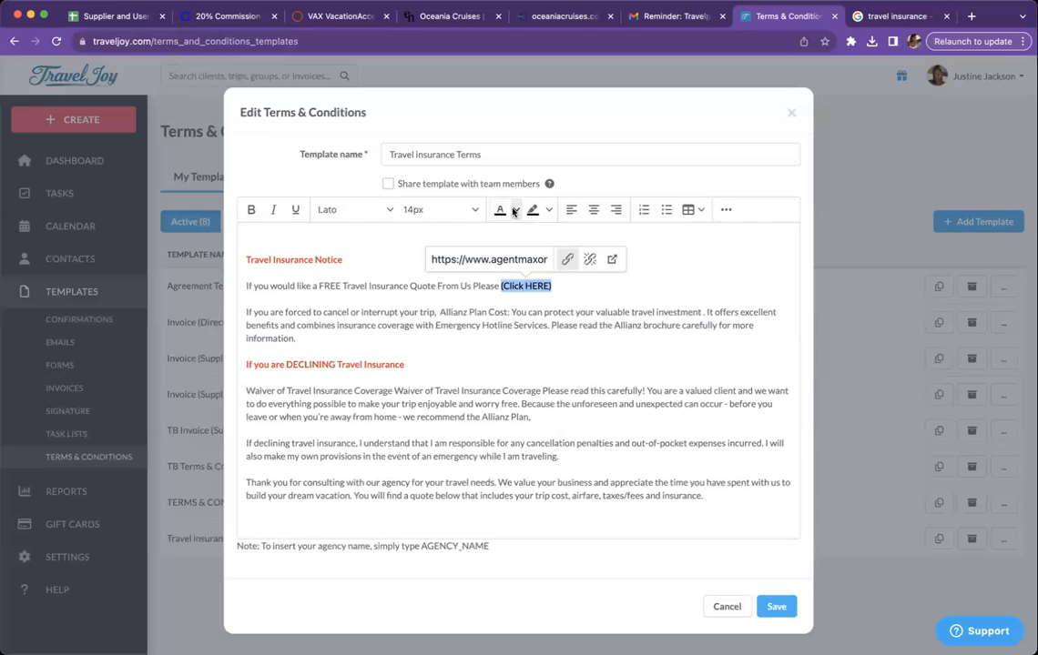
click(513, 211)
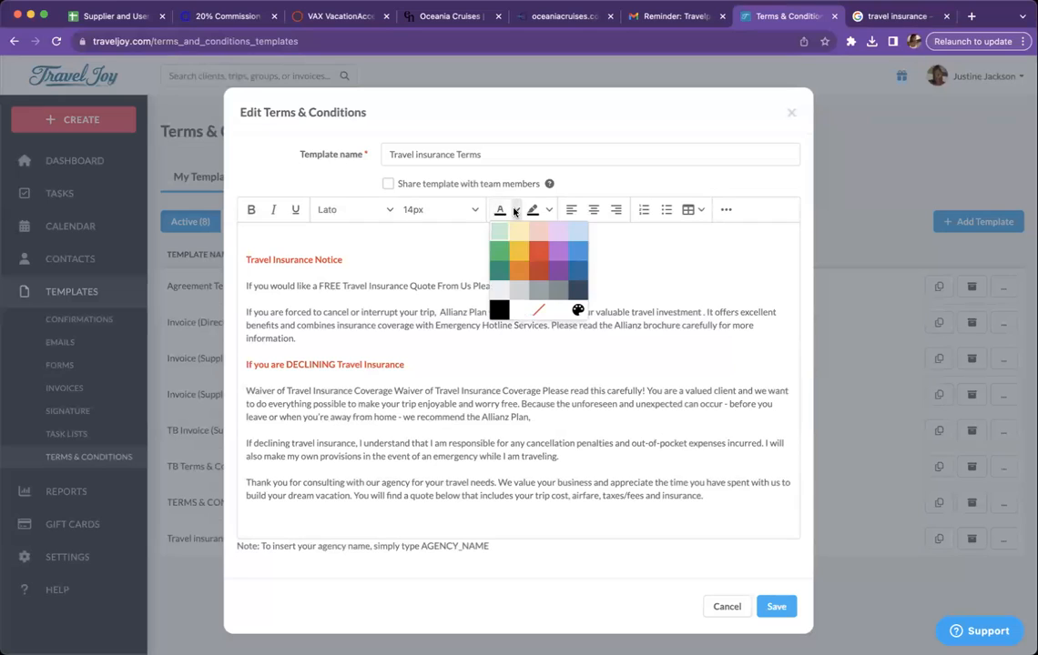
click(580, 249)
click(673, 252)
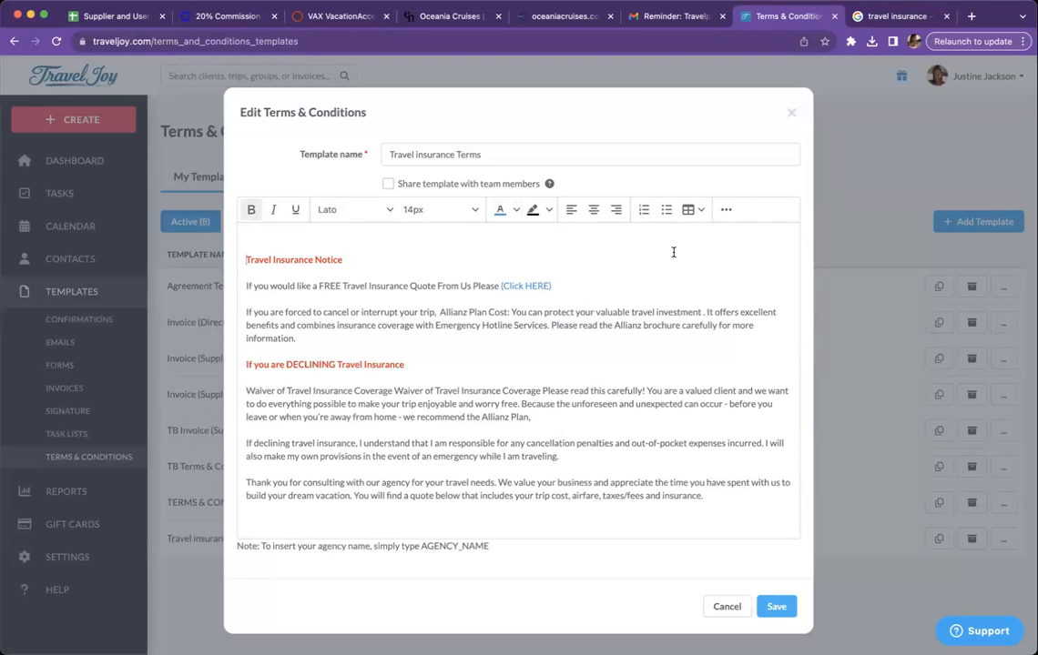
click(777, 607)
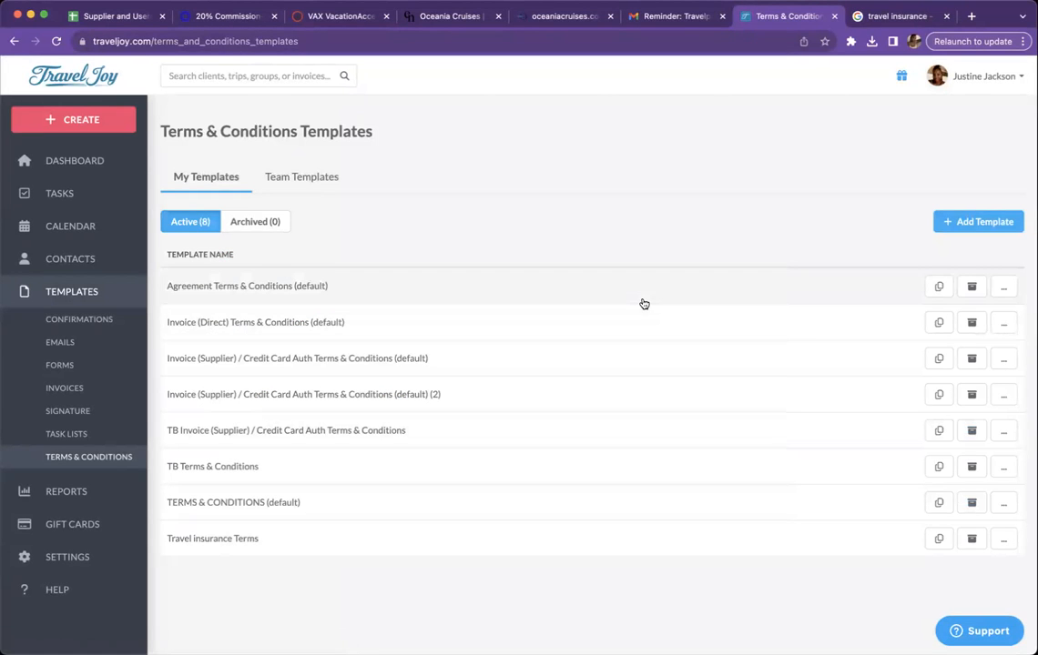
- Load the published Travel Insurance Accept/Deny form's URL in the other tab and scroll down to its terms
click(888, 17)
click(654, 43)
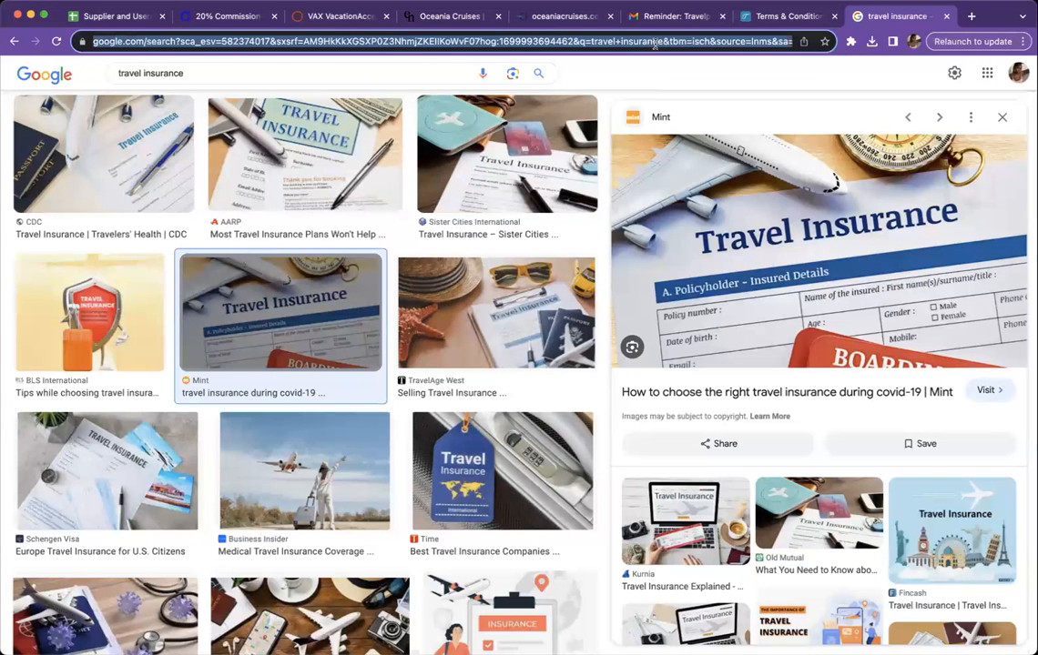
text(https://traveljoy.com/groups/evDJhTB1b8TAHp2WH37oPGDv/forms/BbfTDr31WXeMK1uxiHry8sRg)
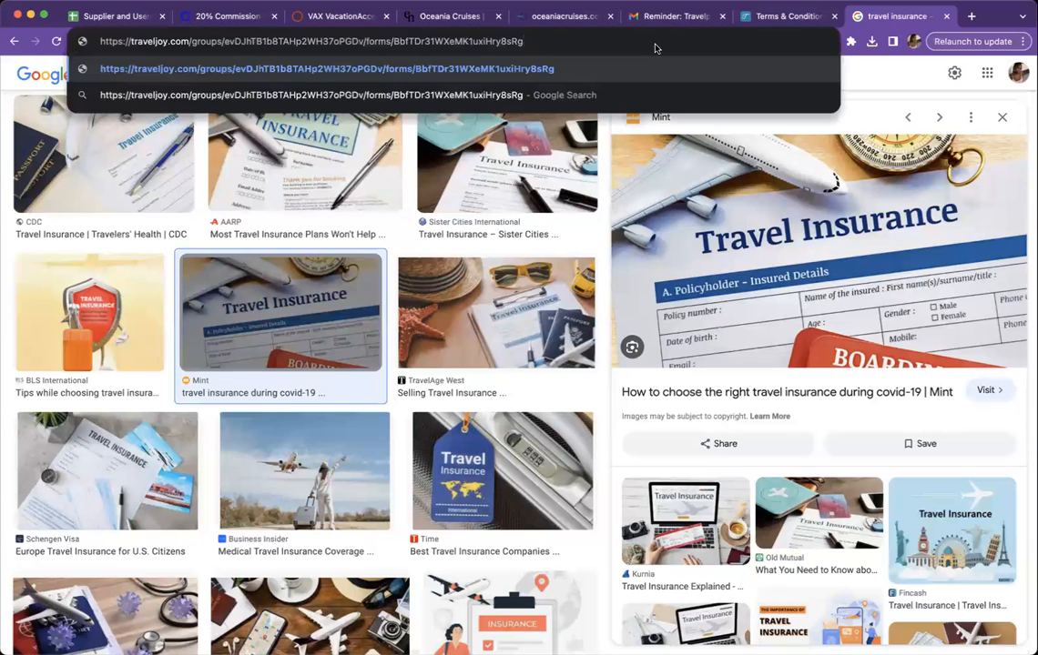
key(Return)
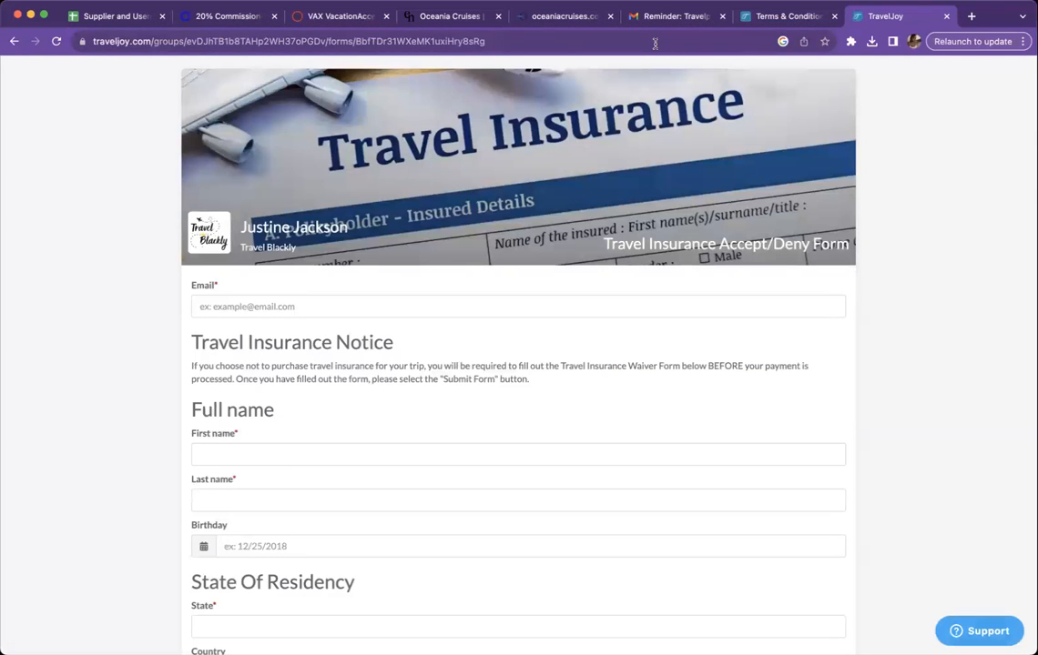
scroll(732, 414, down, 10)
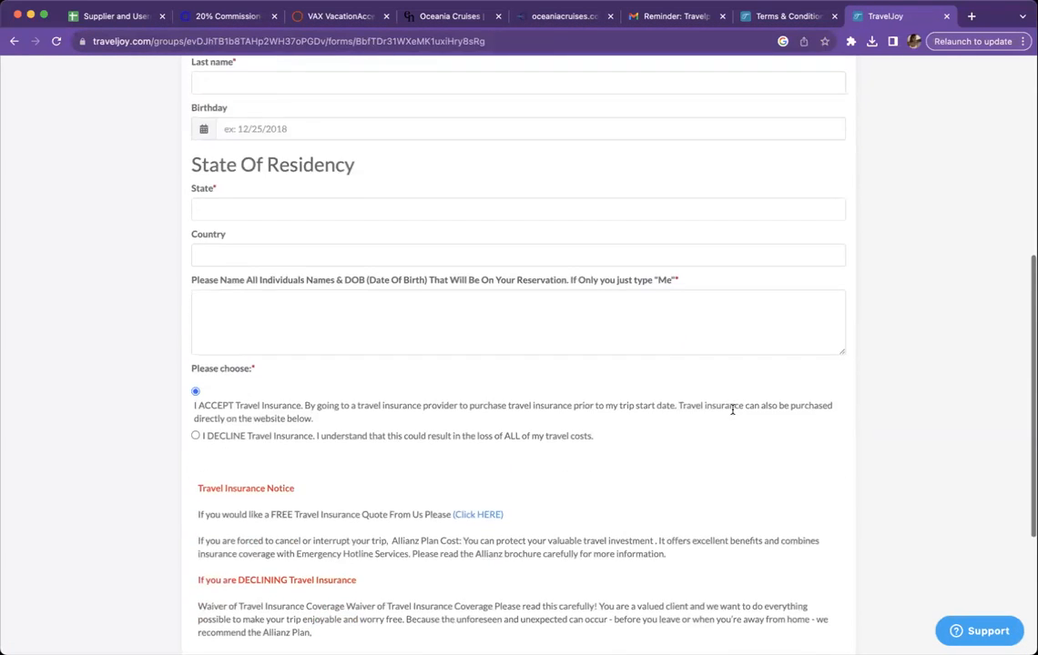
scroll(733, 415, down, 3)
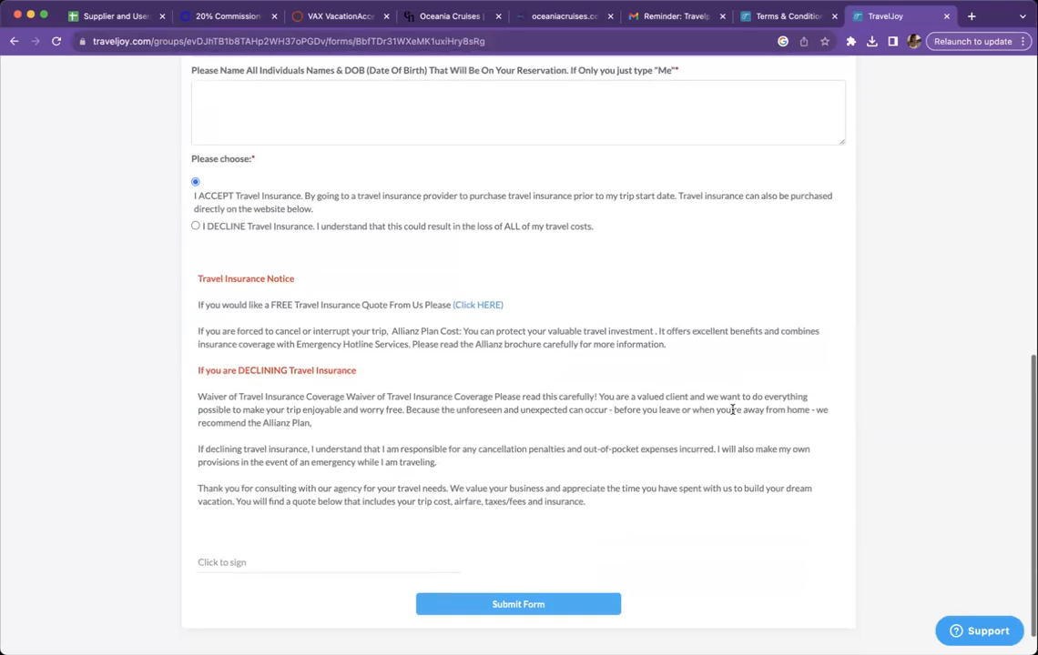
scroll(733, 410, down, 1)
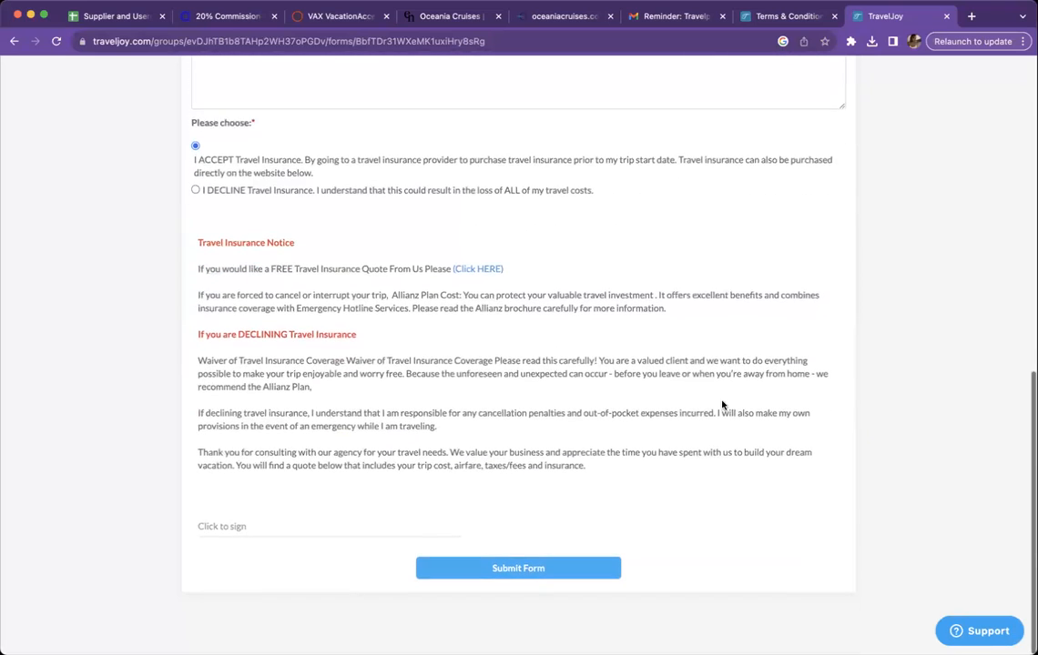
click(497, 272)
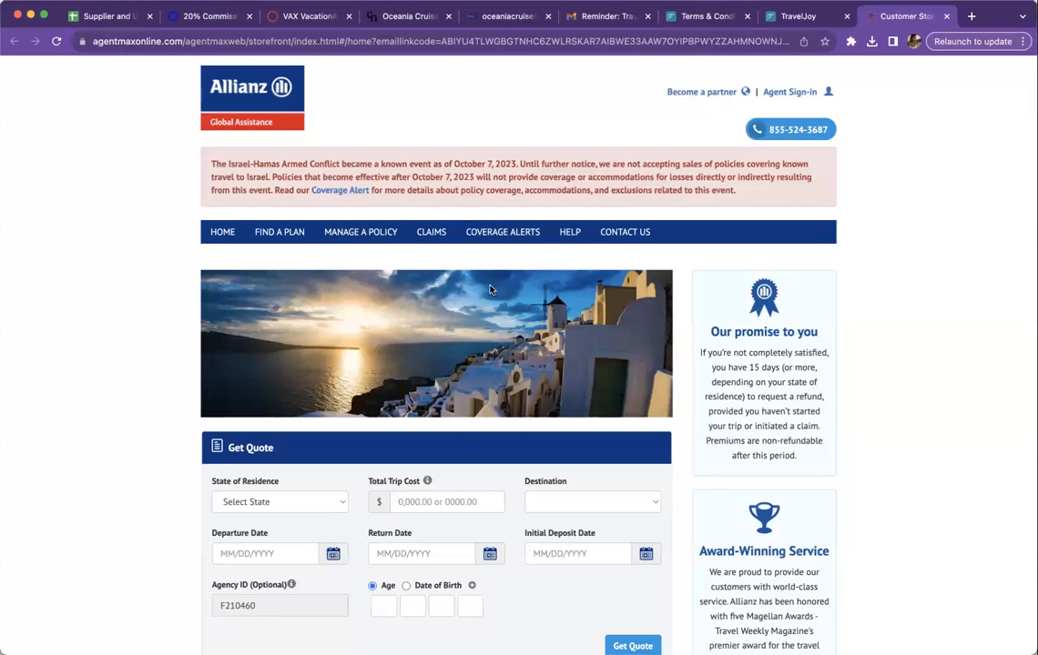
scroll(445, 432, down, 2)
scroll(445, 432, up, 3)
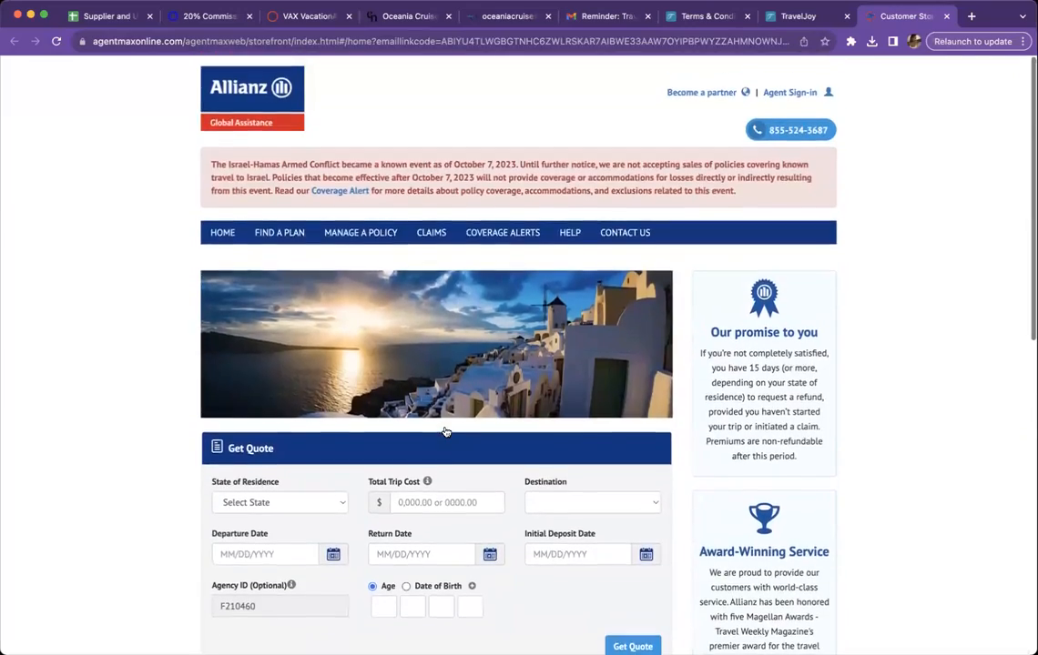
scroll(446, 432, down, 3)
scroll(445, 432, down, 5)
scroll(445, 431, up, 10)
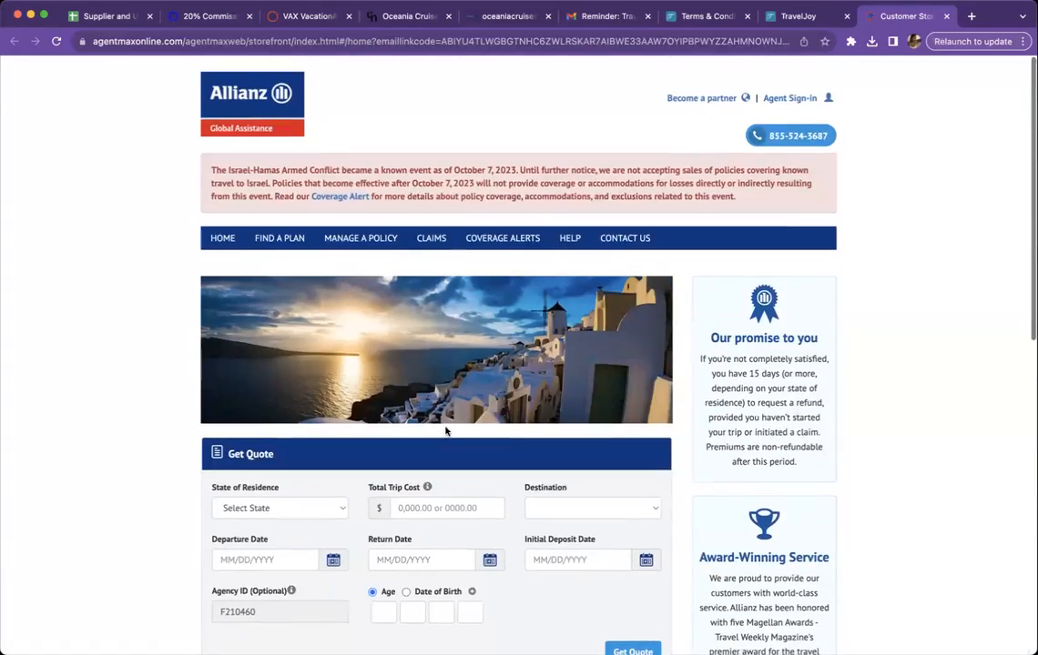
click(946, 16)
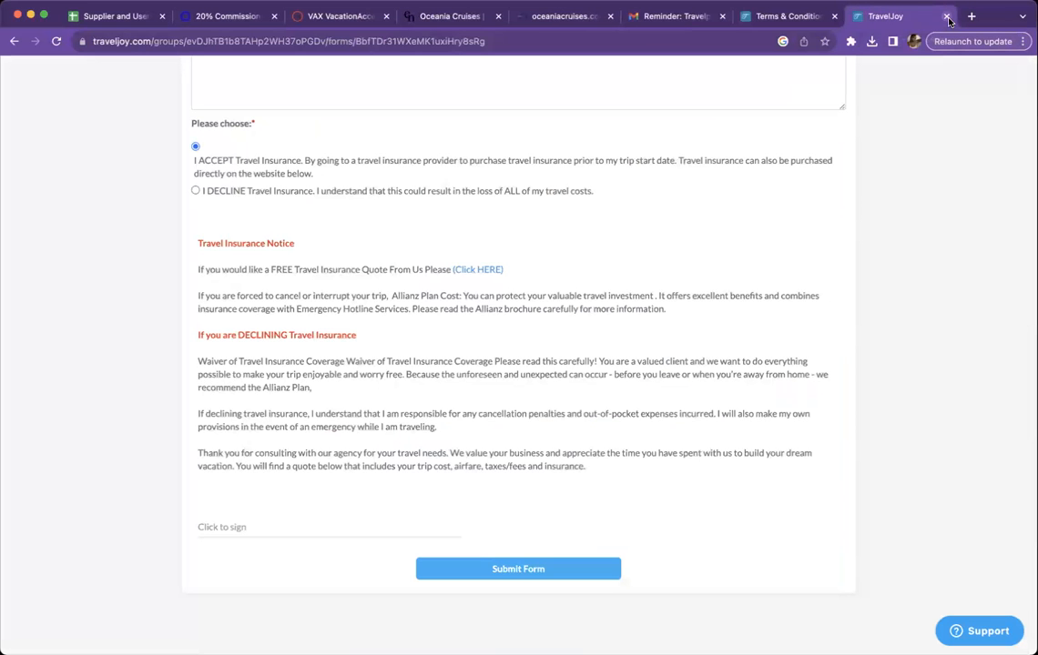
- Close the form tab and open the Jammin' in Jamaica itinerary via Dashboard, Jammin' in Jamaica 2024, Files
scroll(825, 273, up, 2)
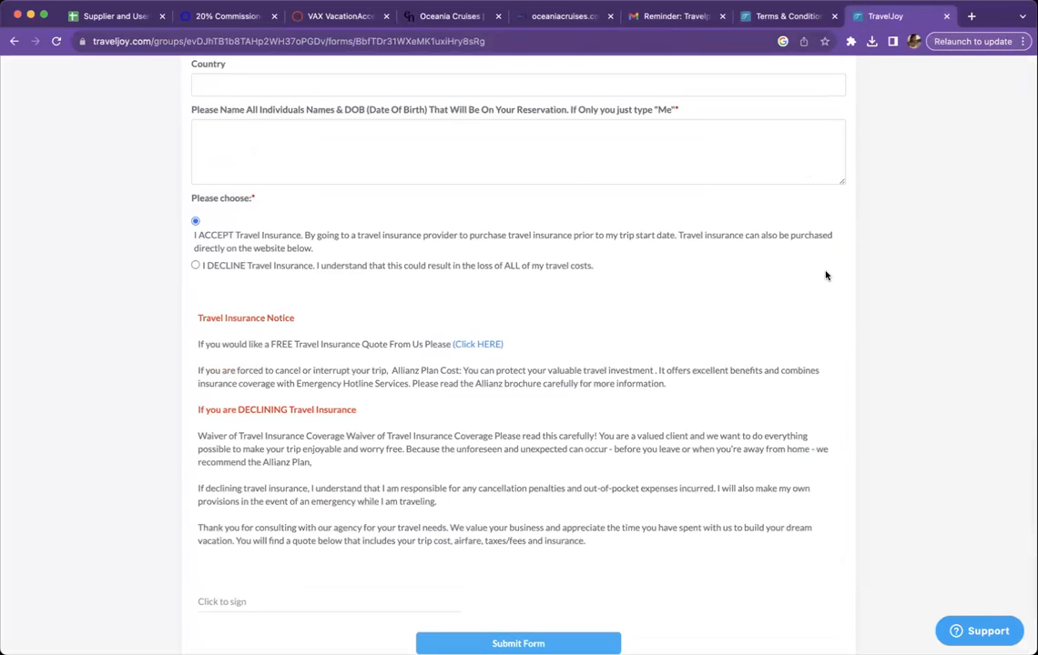
scroll(826, 275, up, 10)
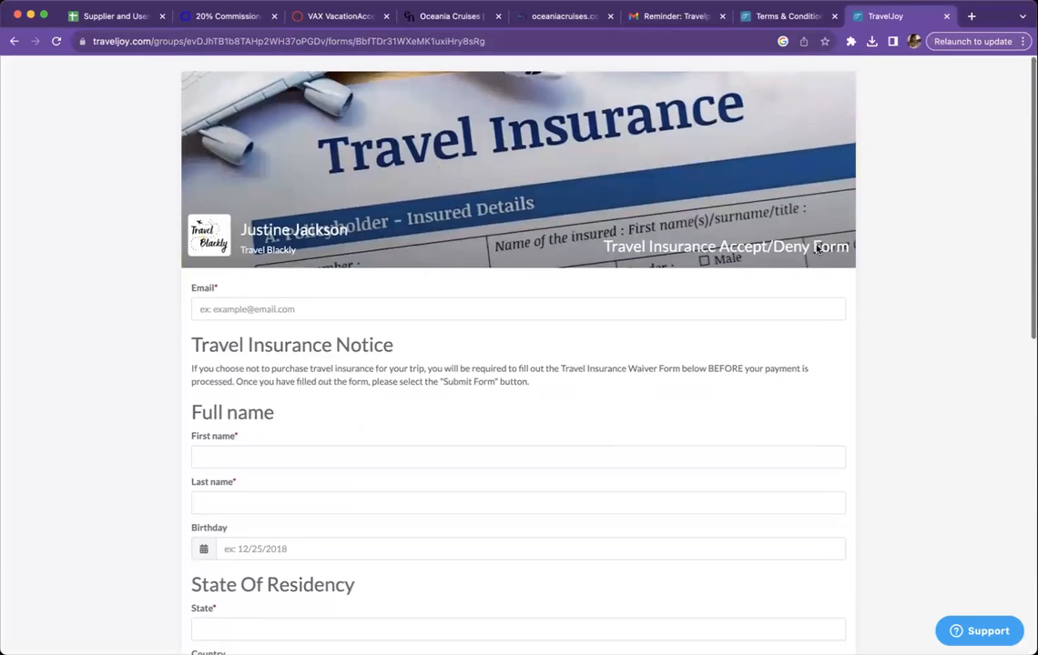
click(945, 16)
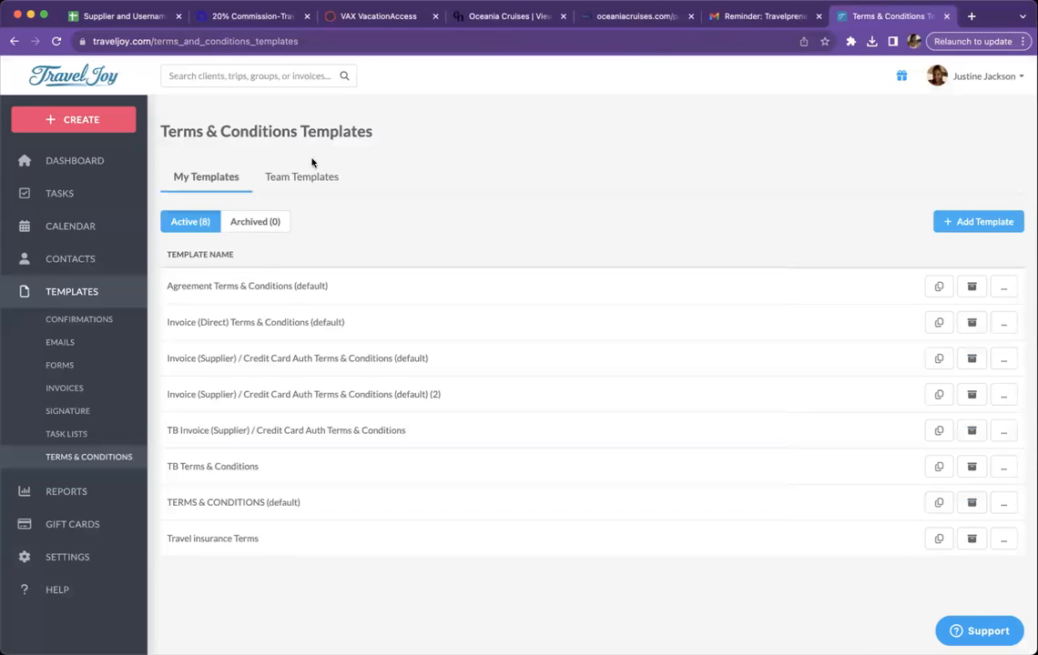
click(86, 170)
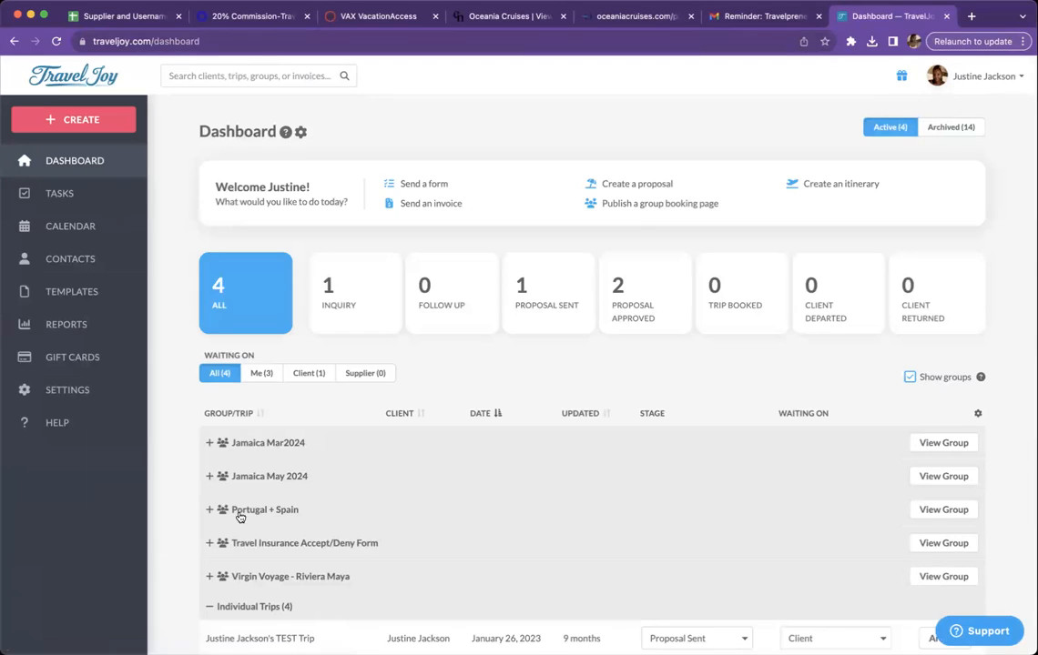
scroll(239, 517, down, 5)
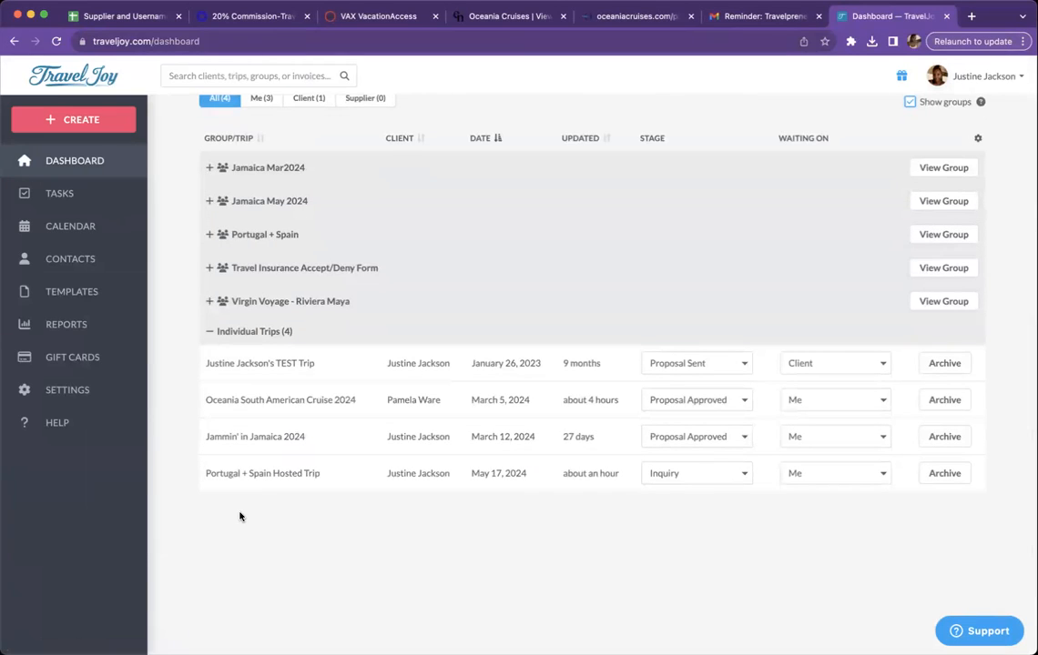
click(294, 443)
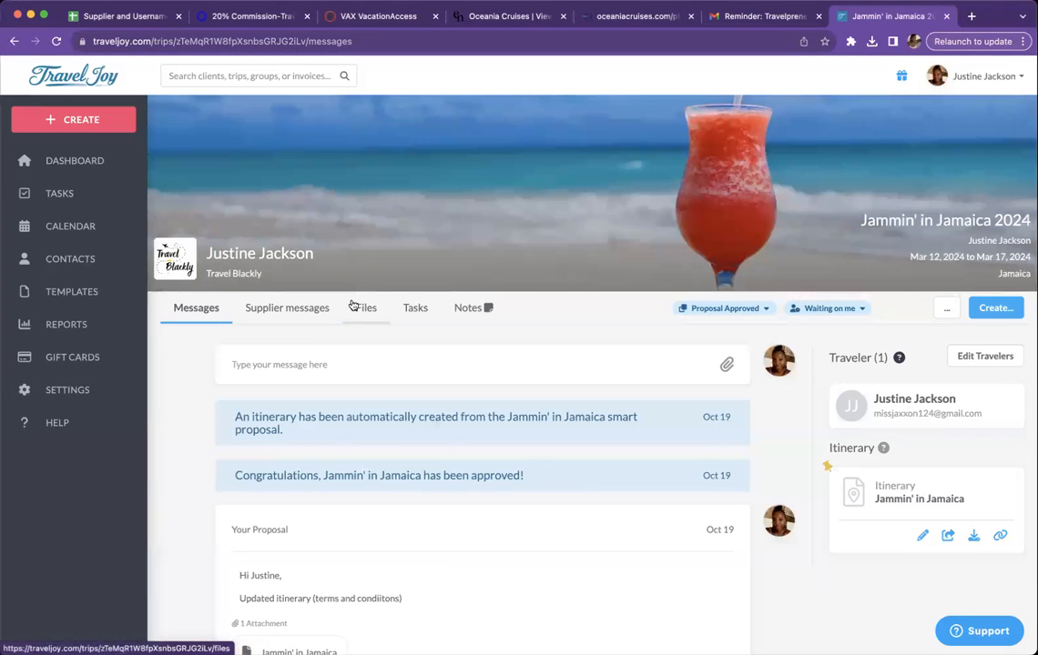
click(379, 314)
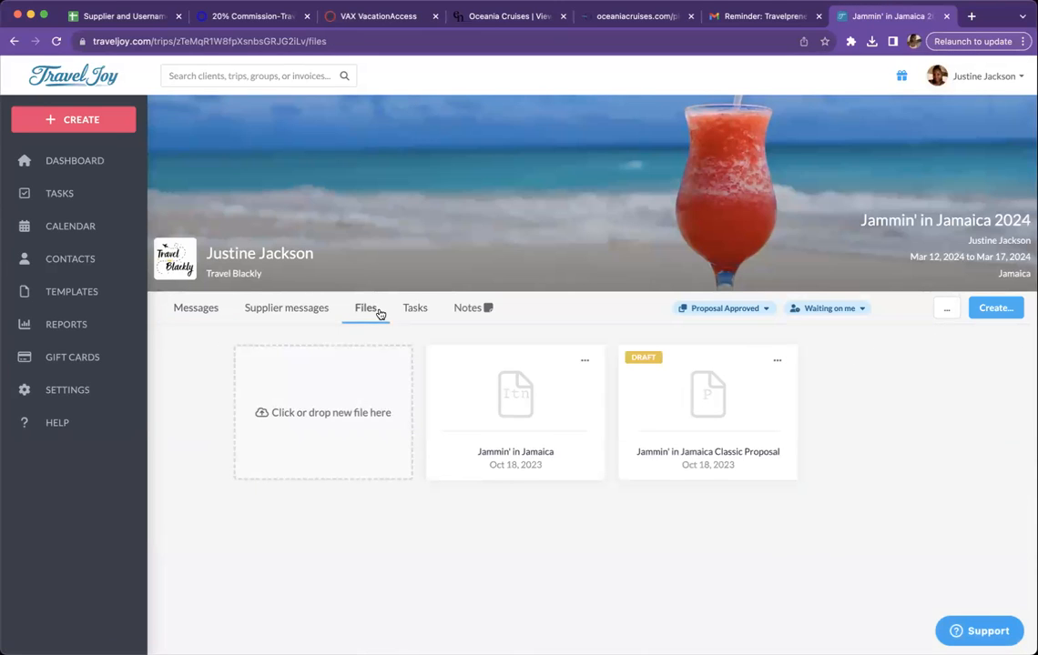
click(502, 380)
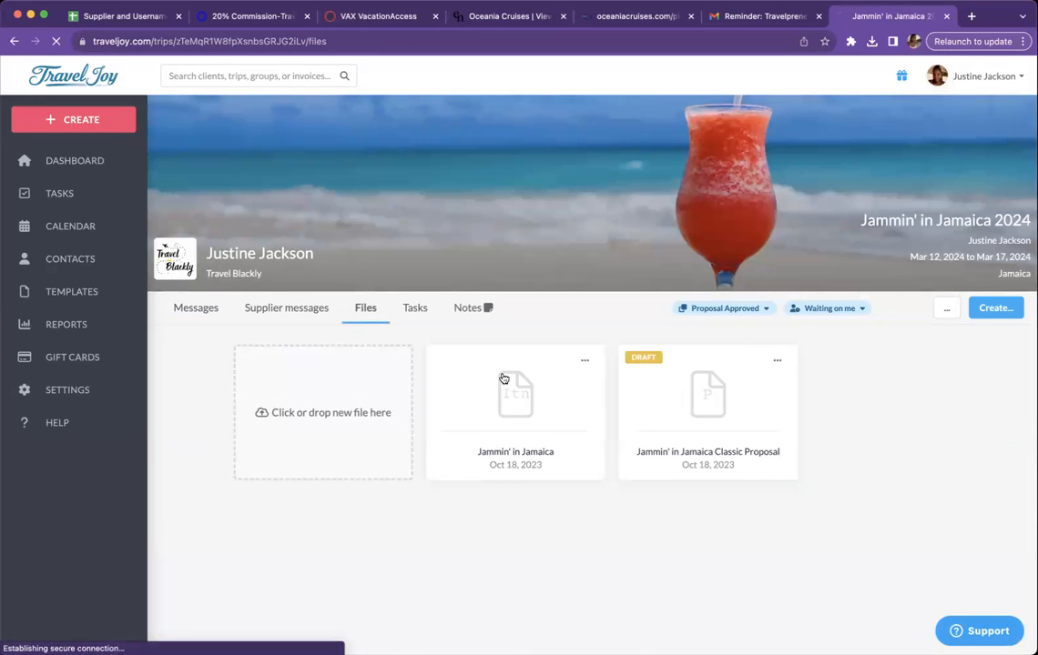
scroll(502, 437, down, 3)
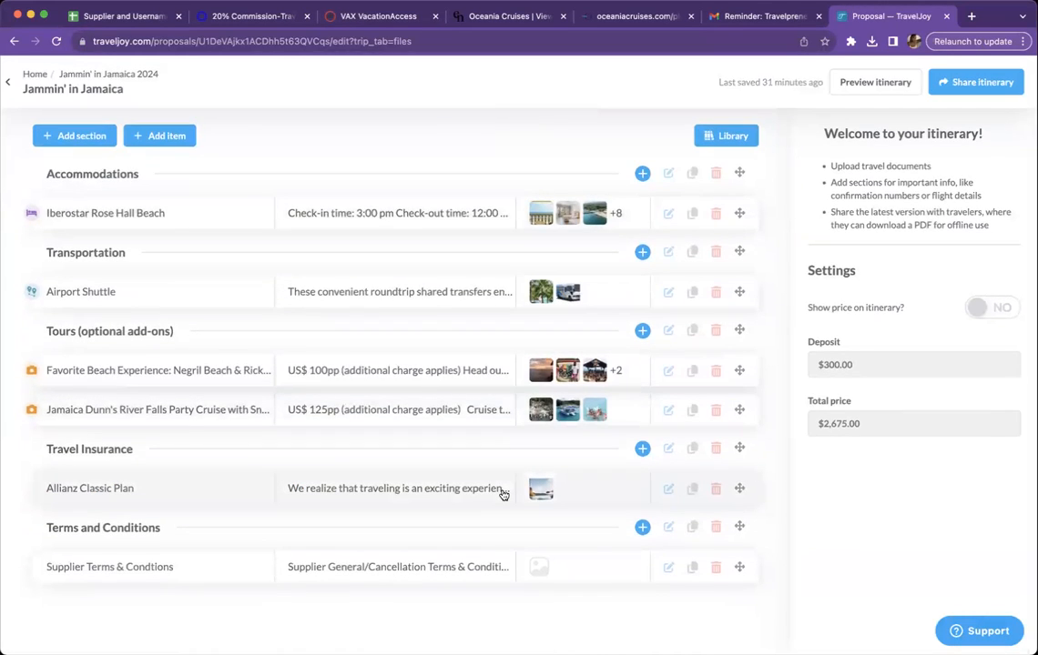
- In the Allianz Classic Plan description, erase the old waiver-form link and select the 'click here' words
click(347, 491)
scroll(848, 412, down, 5)
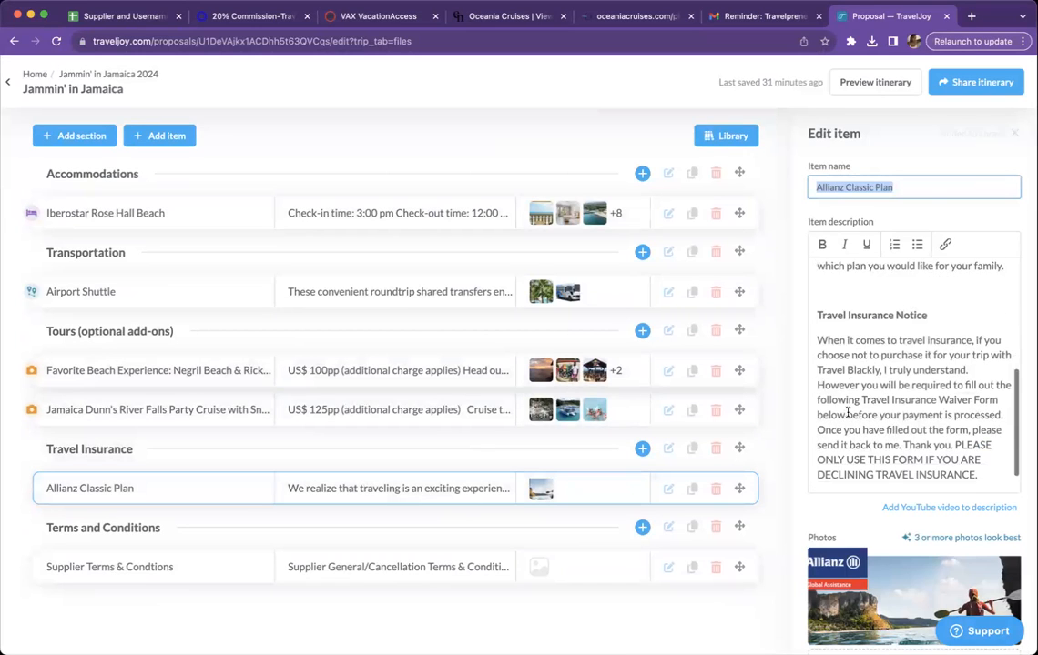
scroll(848, 411, up, 5)
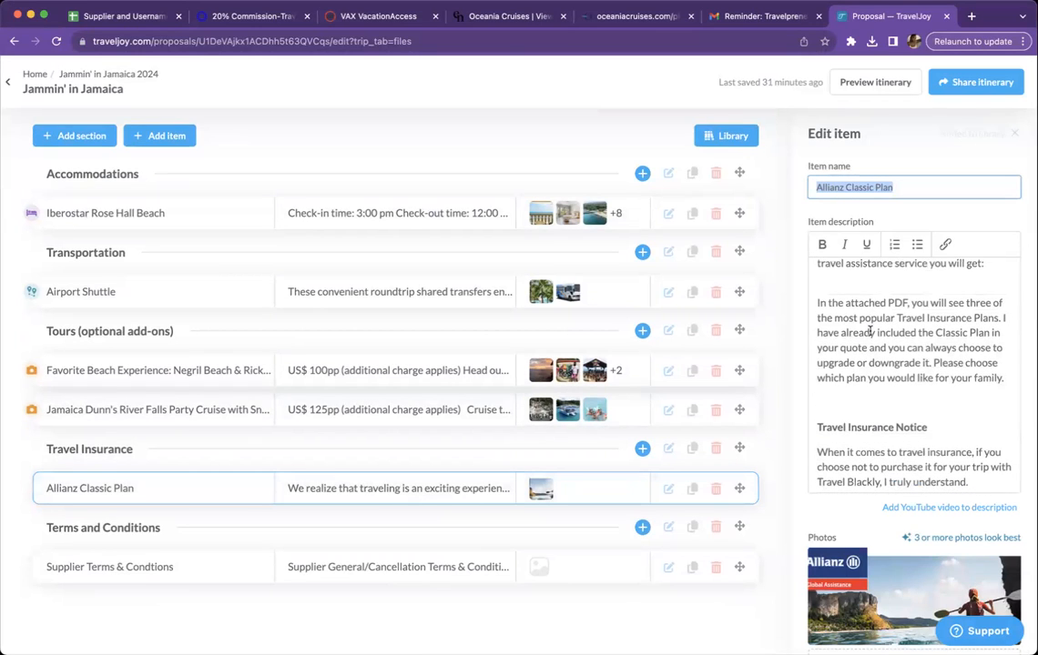
scroll(909, 312, down, 8)
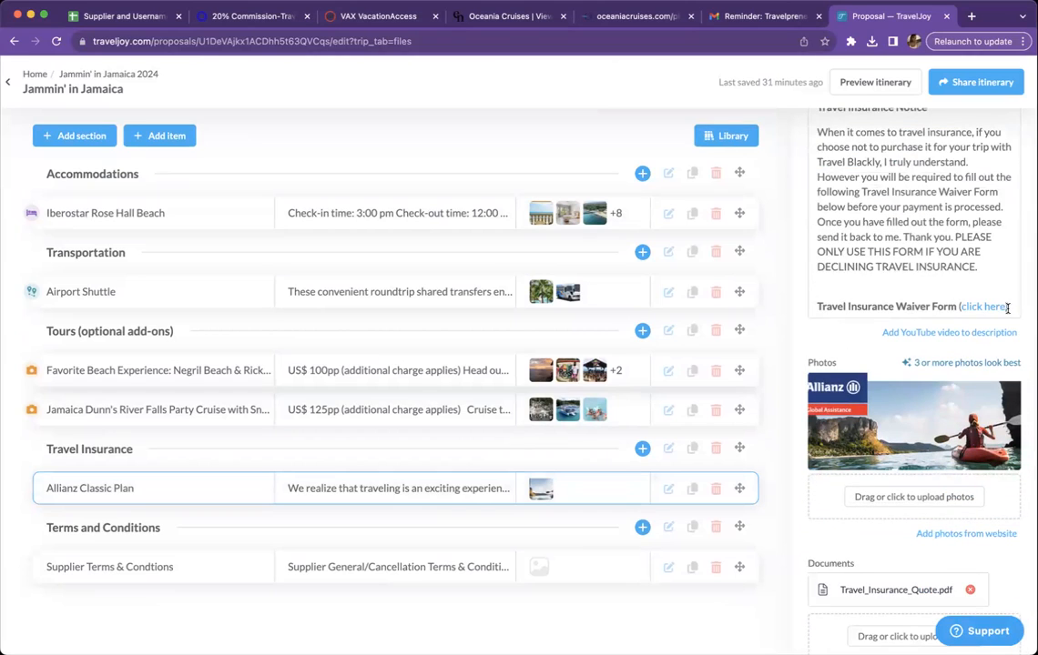
key(BackSpace)
key(BackSpace)
key(BackSpace)
key(BackSpace)
key(BackSpace)
key(BackSpace)
key(BackSpace)
key(BackSpace)
key(BackSpace)
key(BackSpace)
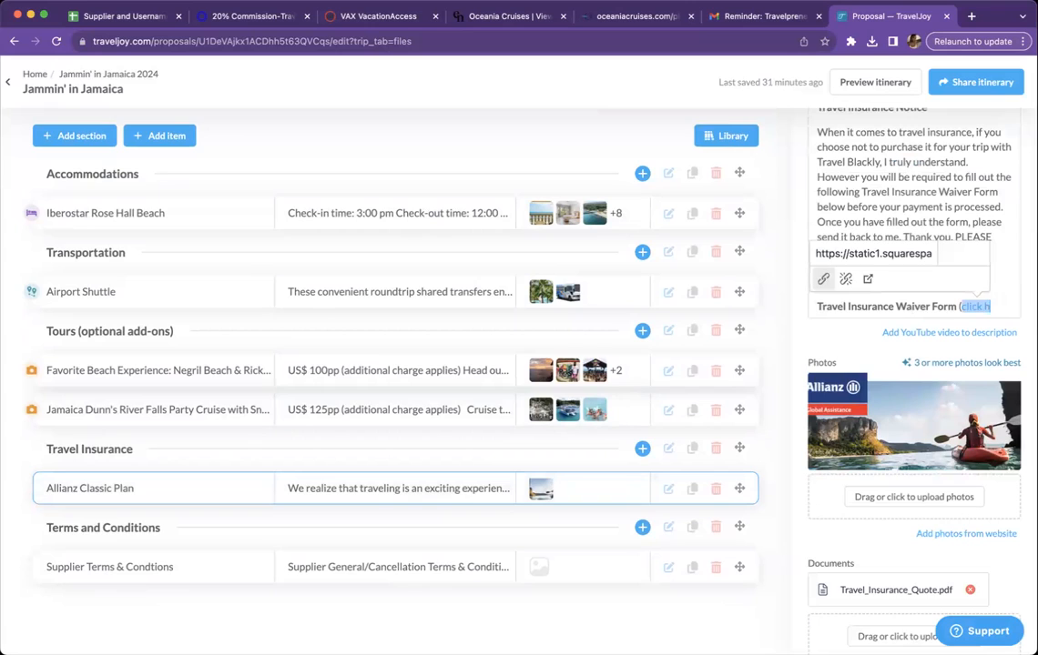
key(BackSpace)
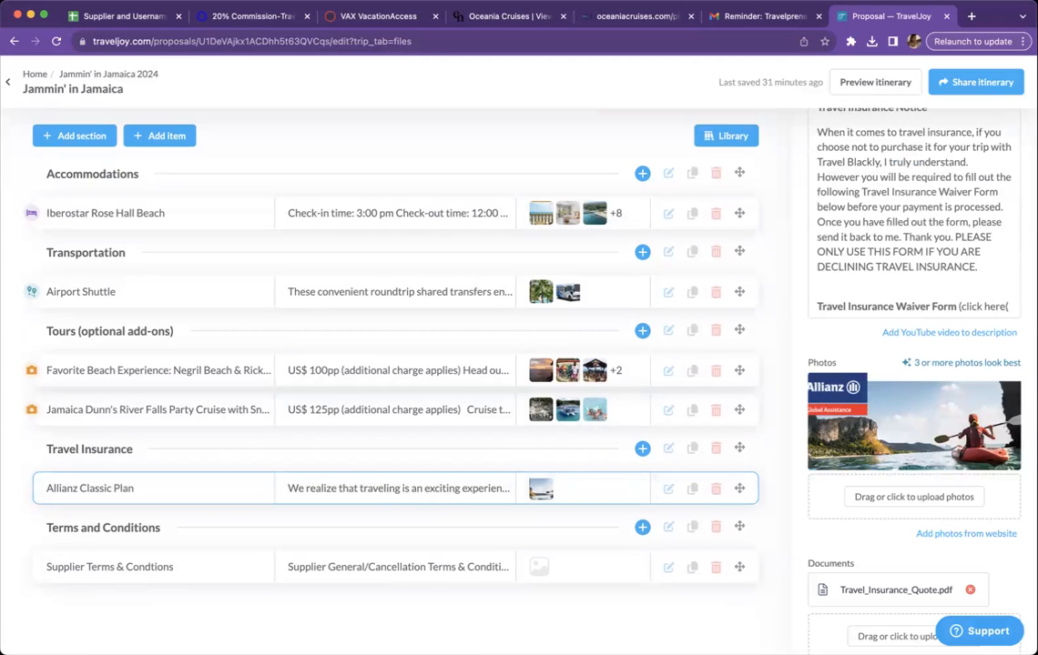
drag(962, 307, 1003, 306)
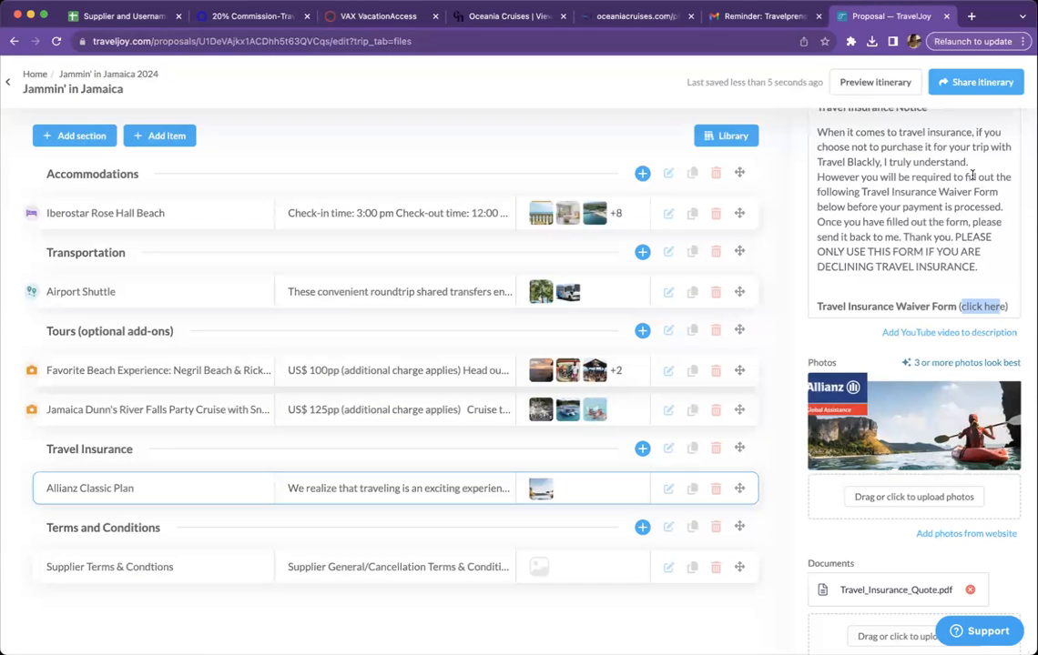
scroll(972, 175, up, 10)
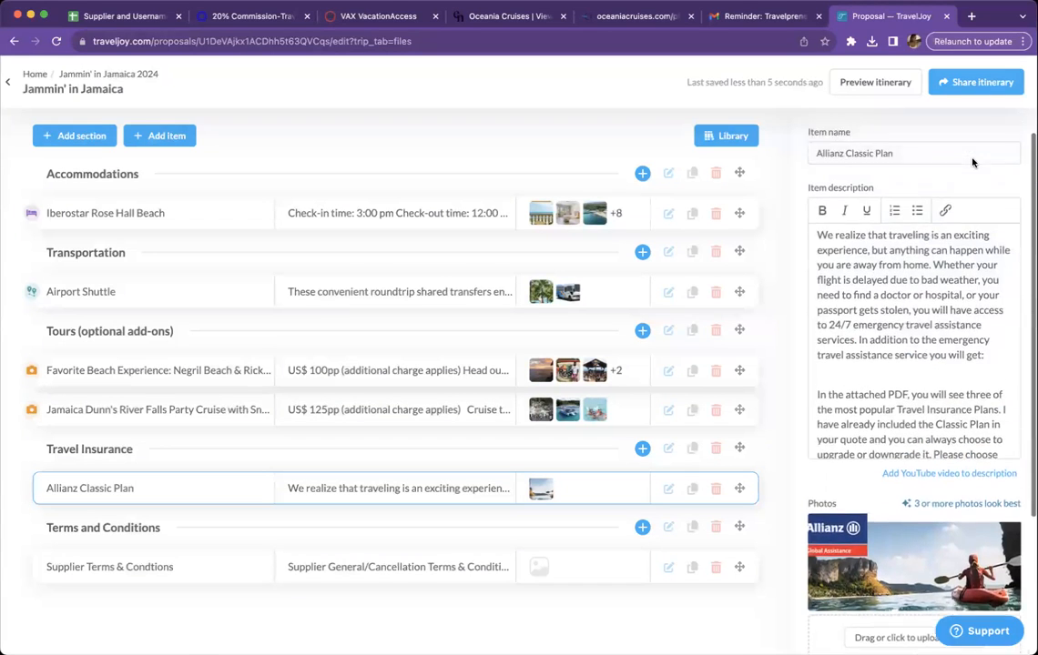
scroll(972, 162, up, 2)
- Paste the insurance form address into the link settings, then abandon that link without saving
click(945, 243)
text(https://traveljoy.com/groups/evDJhTB1b8TAHp2WH37oPGDv/forms/BbfTDr31WXeMK1uxiHry8sRg)
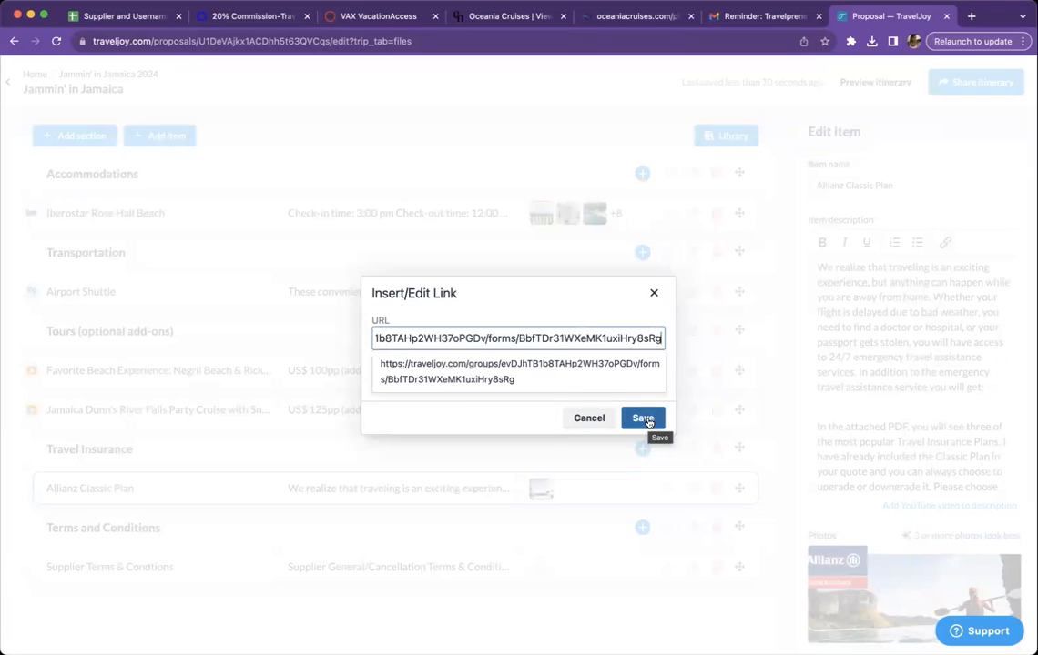
double_click(624, 339)
click(623, 339)
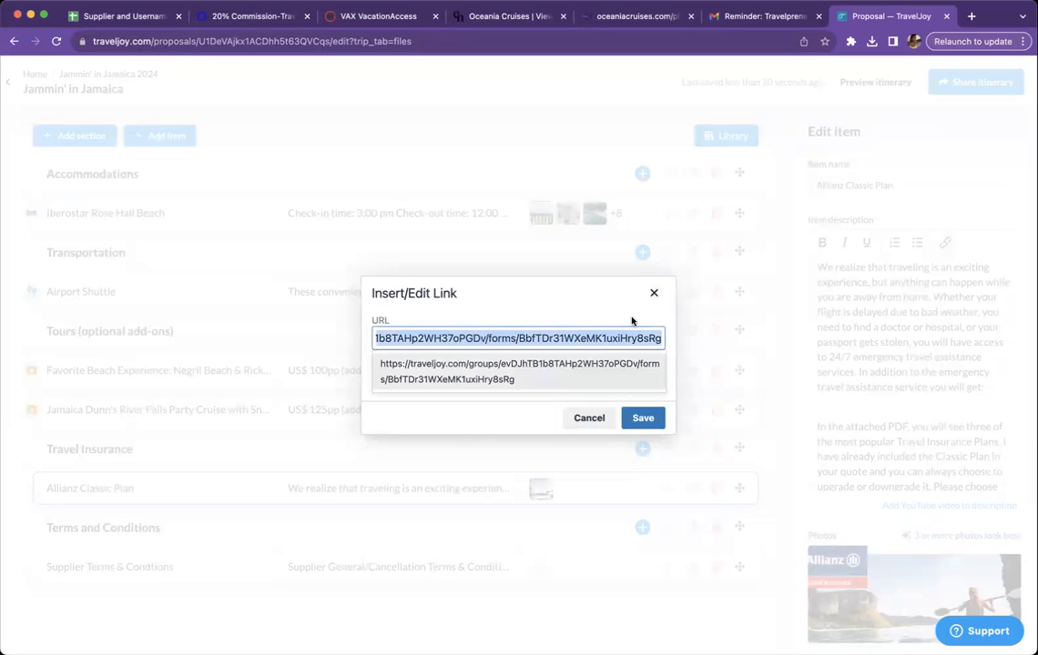
click(593, 425)
click(591, 419)
scroll(860, 407, down, 5)
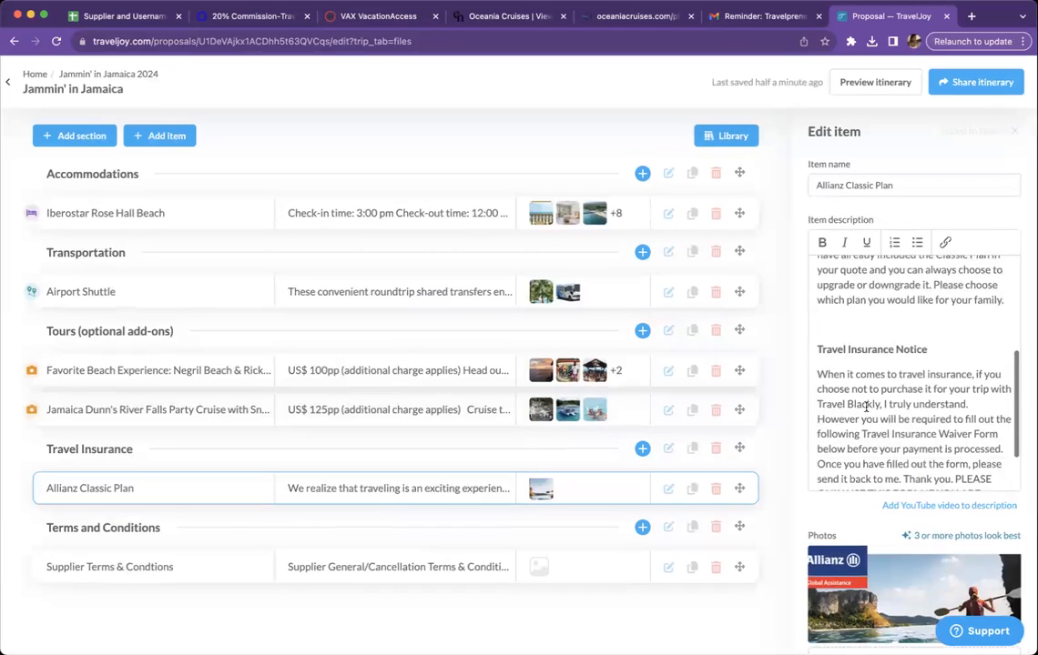
- Select 'click here' on the waiver line and save it as a link to the insurance form URL
click(862, 462)
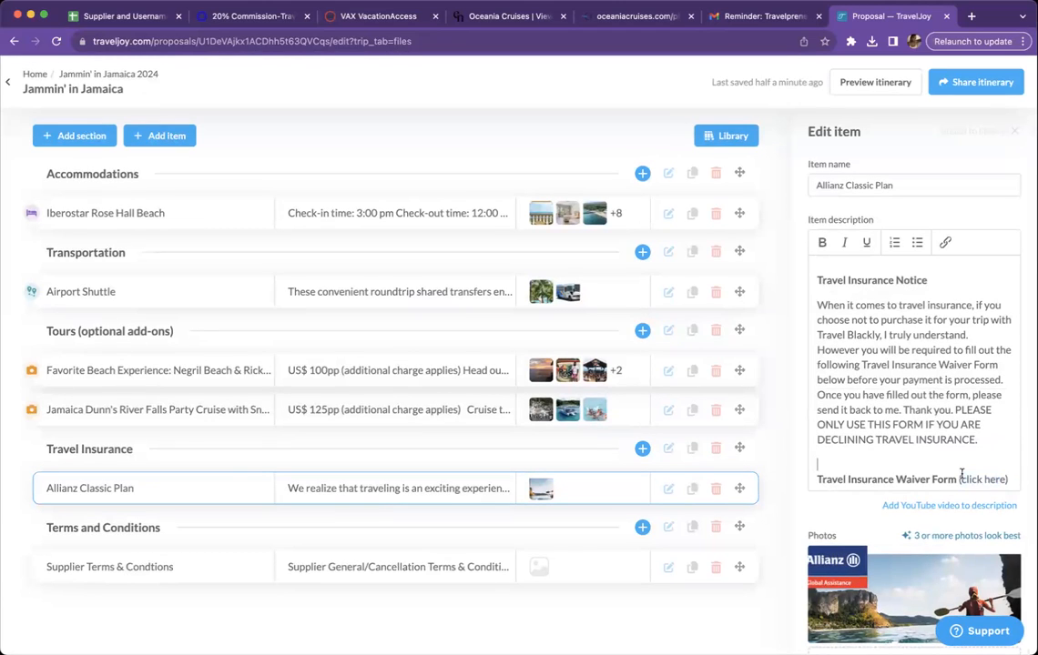
drag(962, 480, 1003, 483)
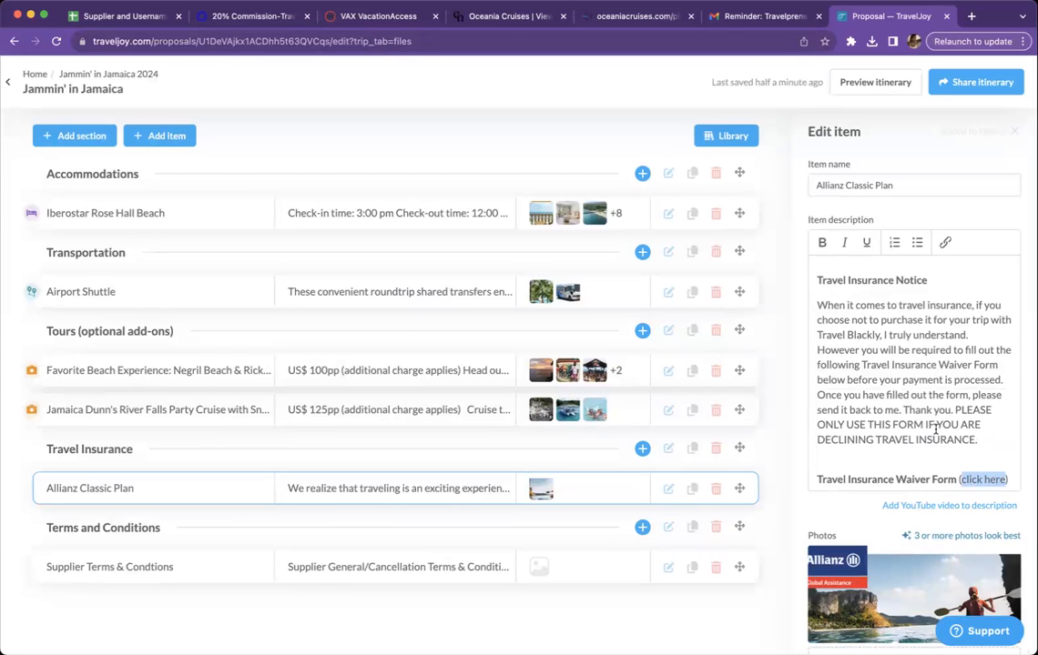
click(945, 243)
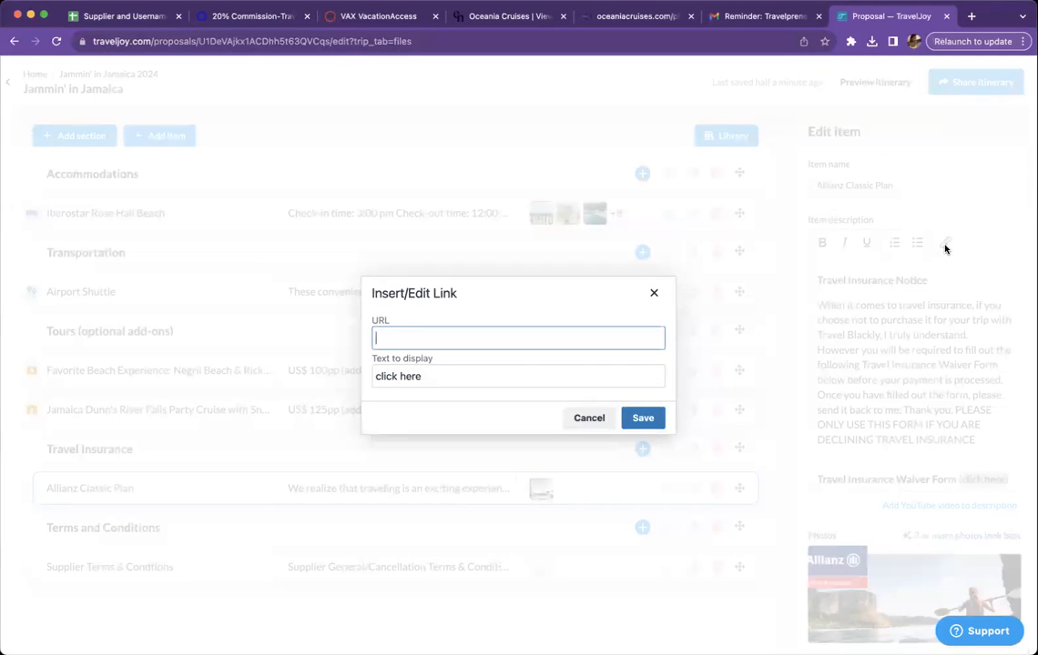
key(super+v)
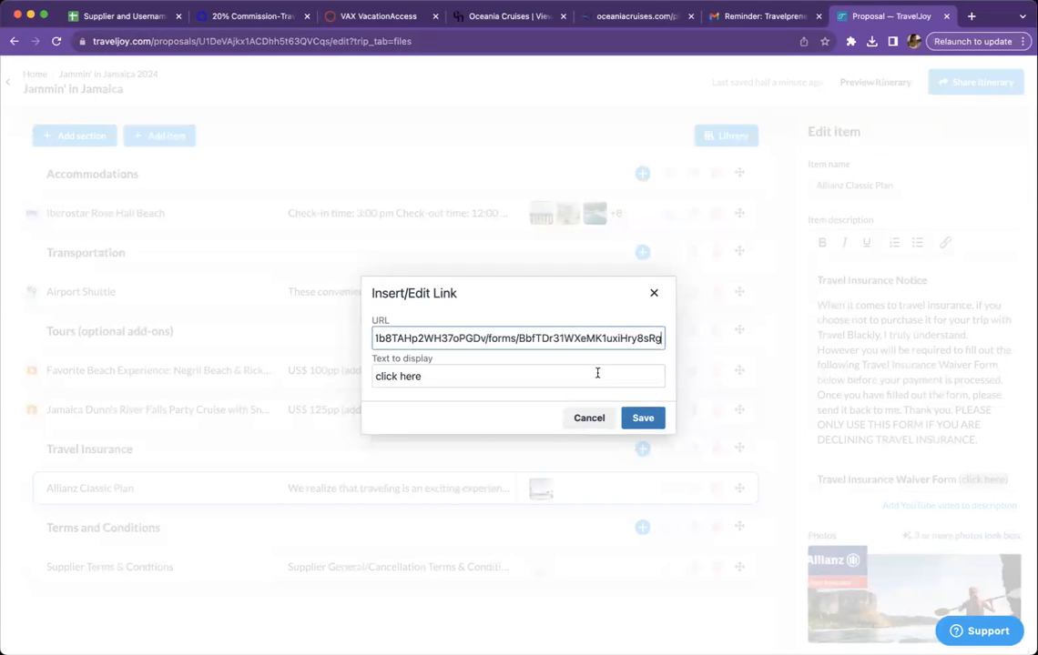
click(647, 418)
scroll(955, 392, down, 2)
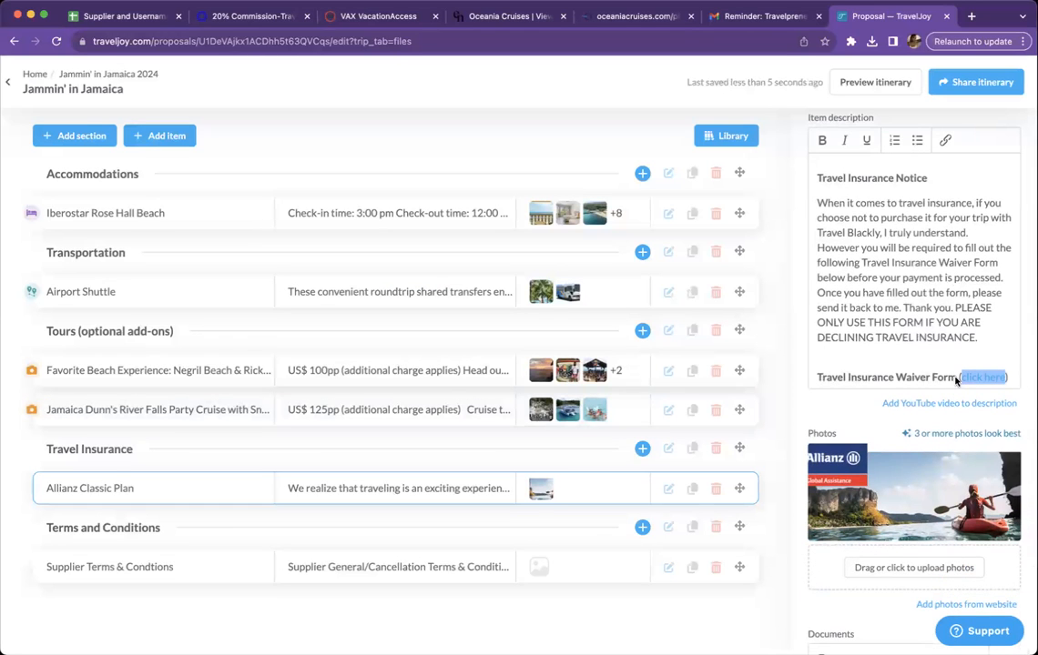
scroll(923, 285, up, 5)
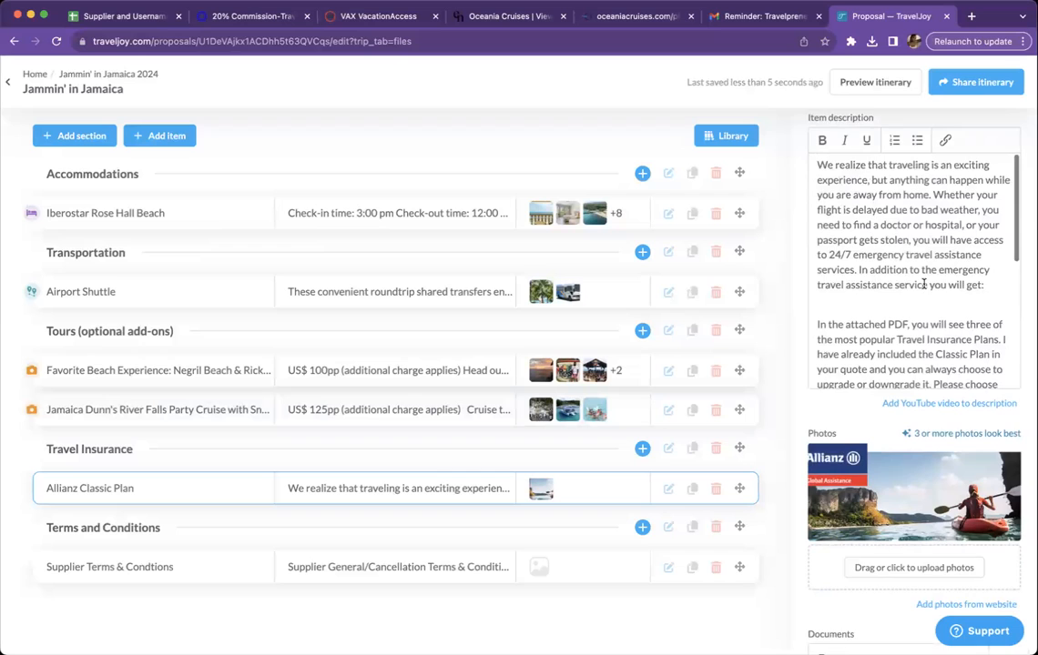
- Duplicate the Allianz Classic Plan, rename it 'New Allianz Classic Plan', and add it to the library
scroll(923, 285, up, 2)
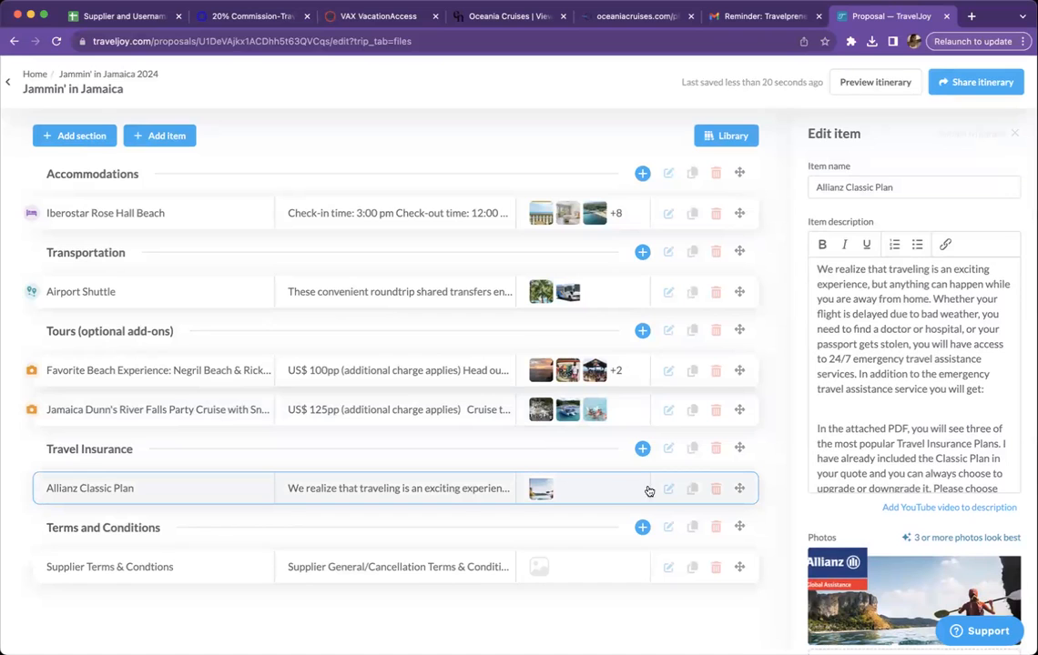
click(695, 491)
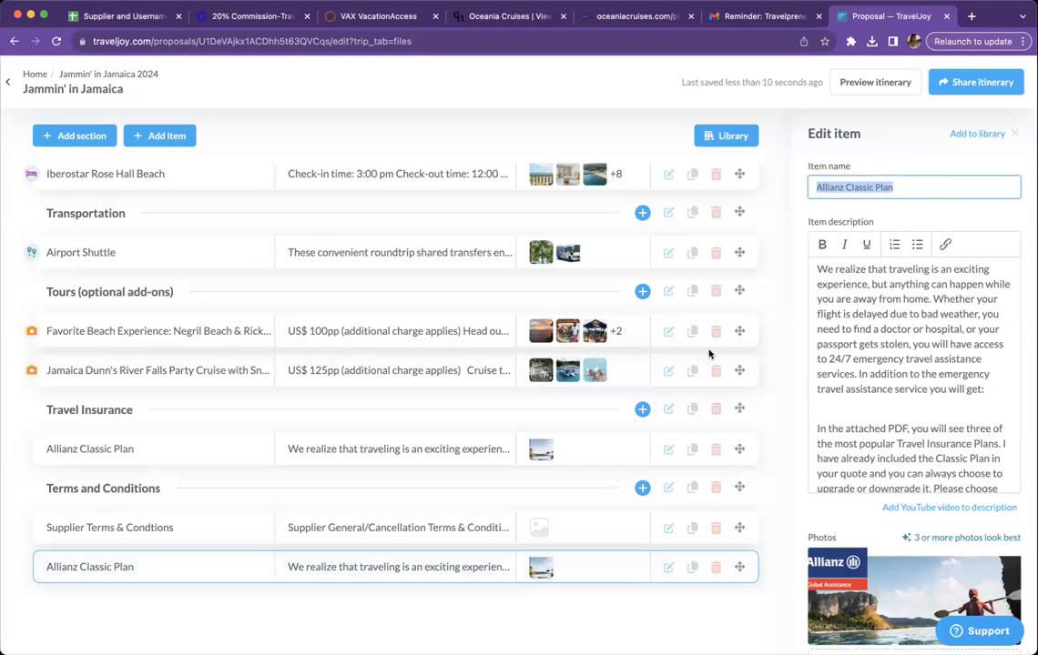
click(817, 186)
text(New)
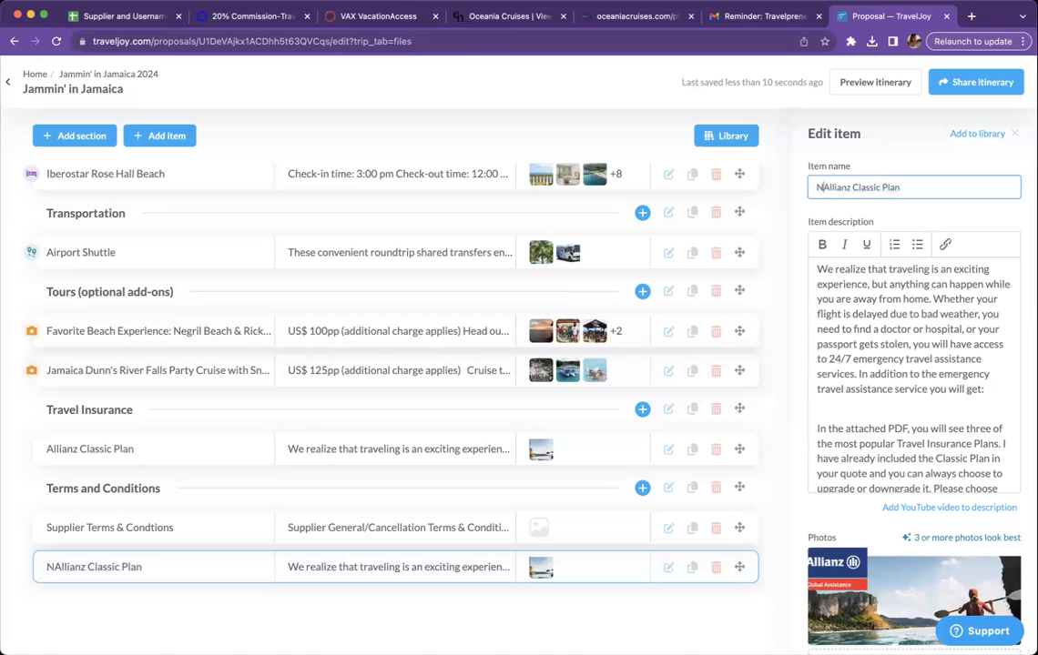
click(989, 135)
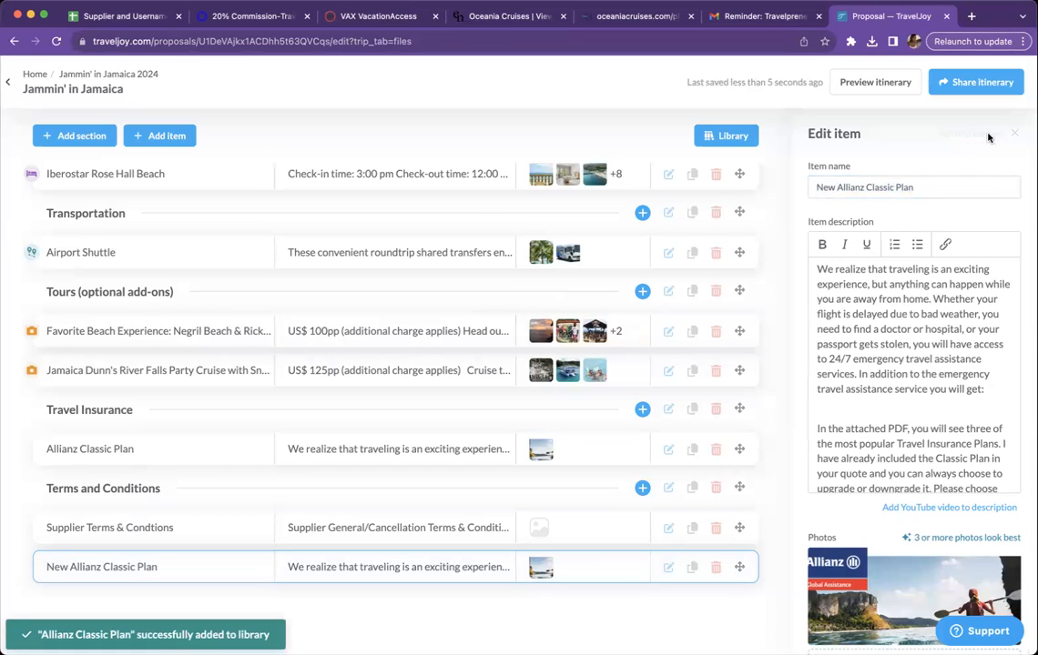
- Delete the New Allianz Classic Plan duplicate and confirm the deletion
click(716, 570)
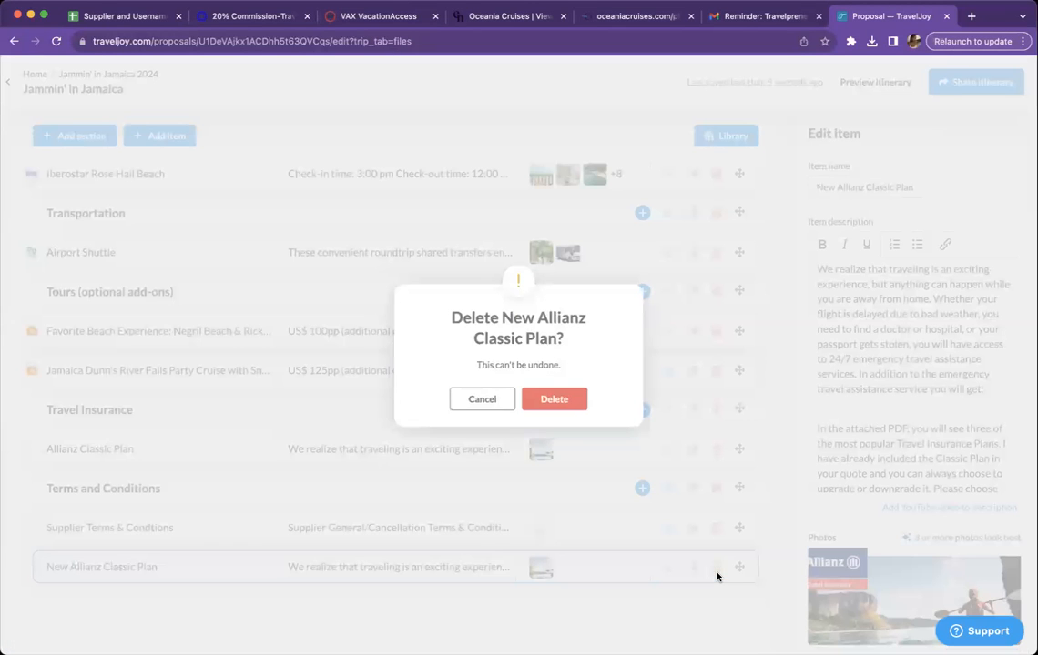
click(539, 400)
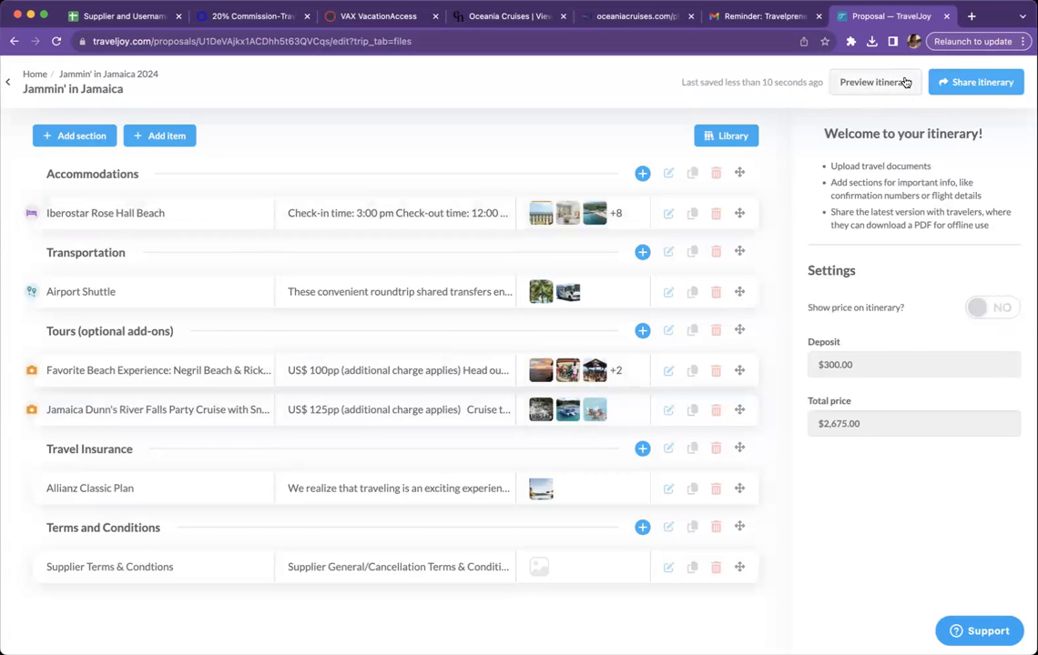
- Load the insurance form's URL in a new browser tab
click(971, 17)
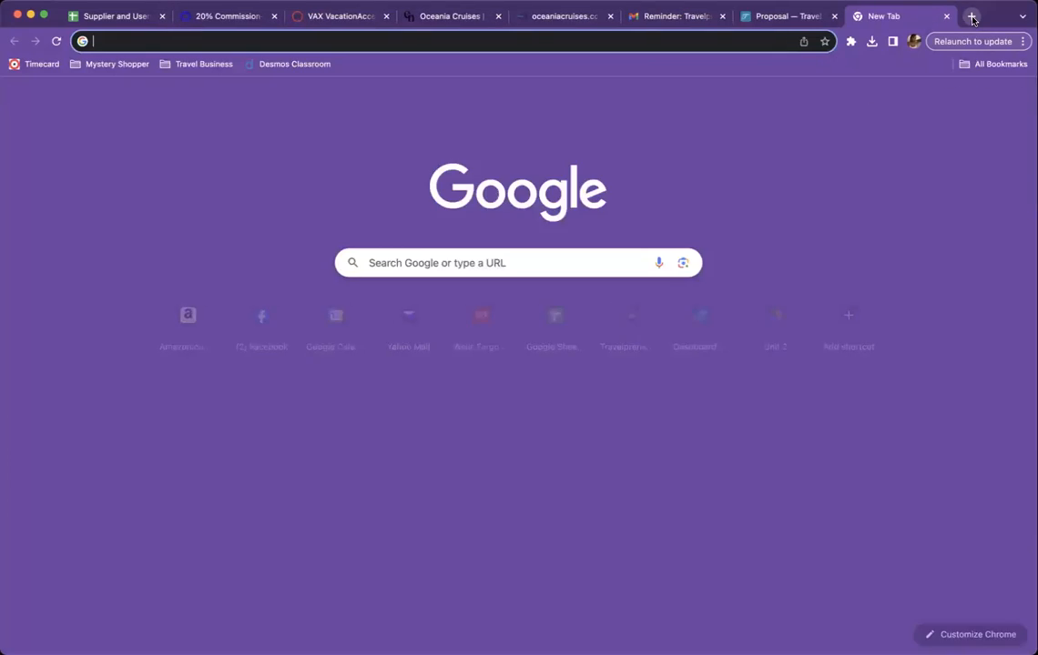
text(https://traveljoy.com/groups/evDJhTB1b8TAHp2WH37oPGDv/forms/BbfTDr31WXeMK1uxiHry8sRg)
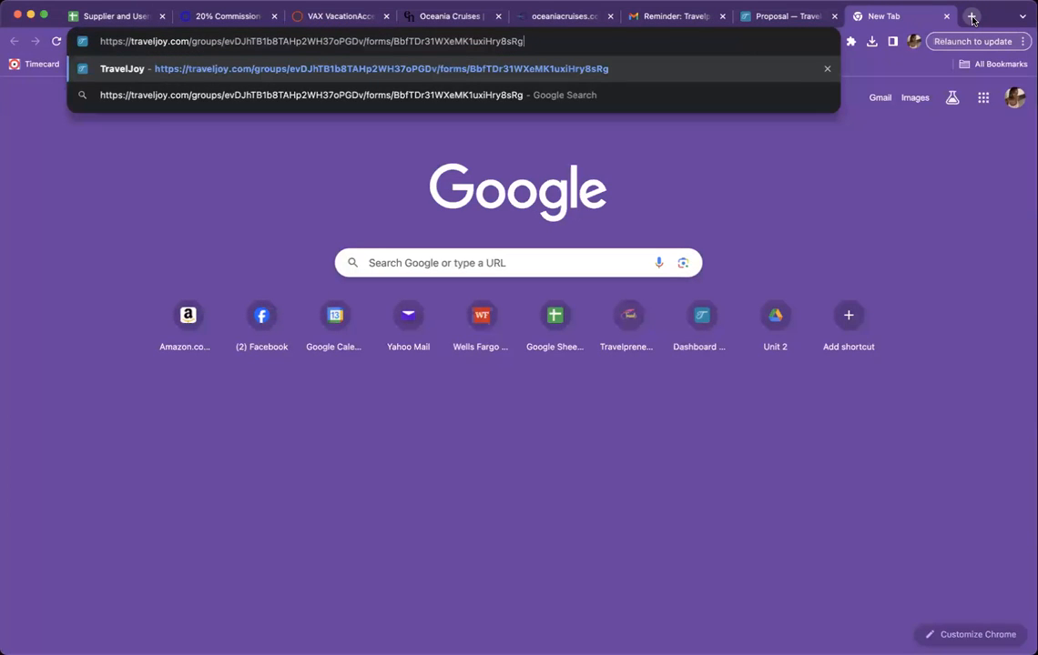
key(Return)
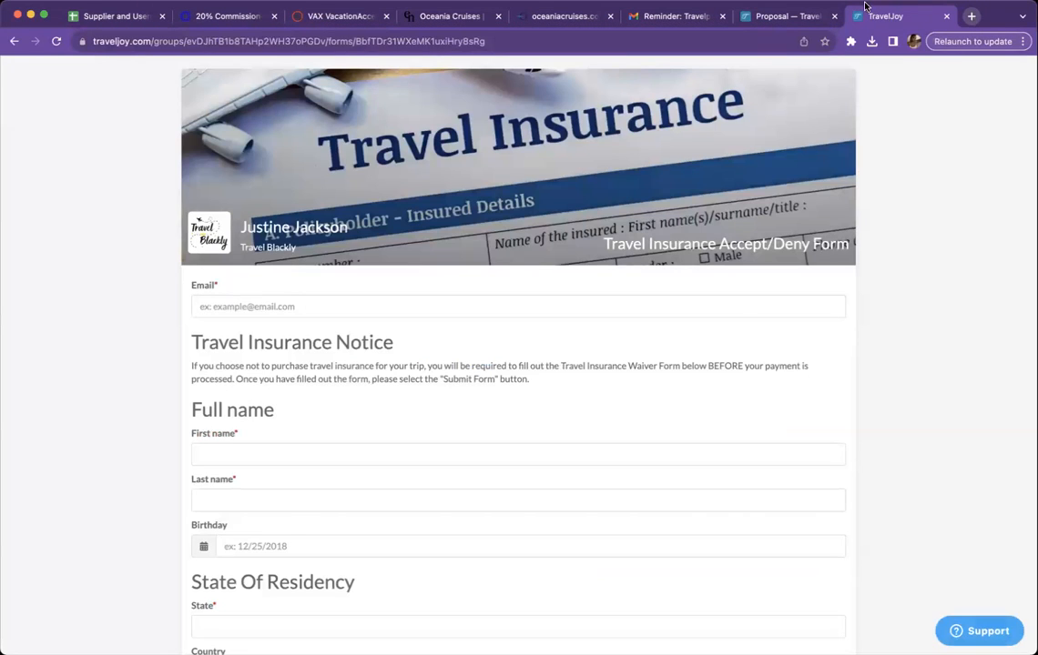
- Preview the Jamaica itinerary and scroll down to the Allianz Classic Plan's waiver-form link
click(788, 15)
click(876, 84)
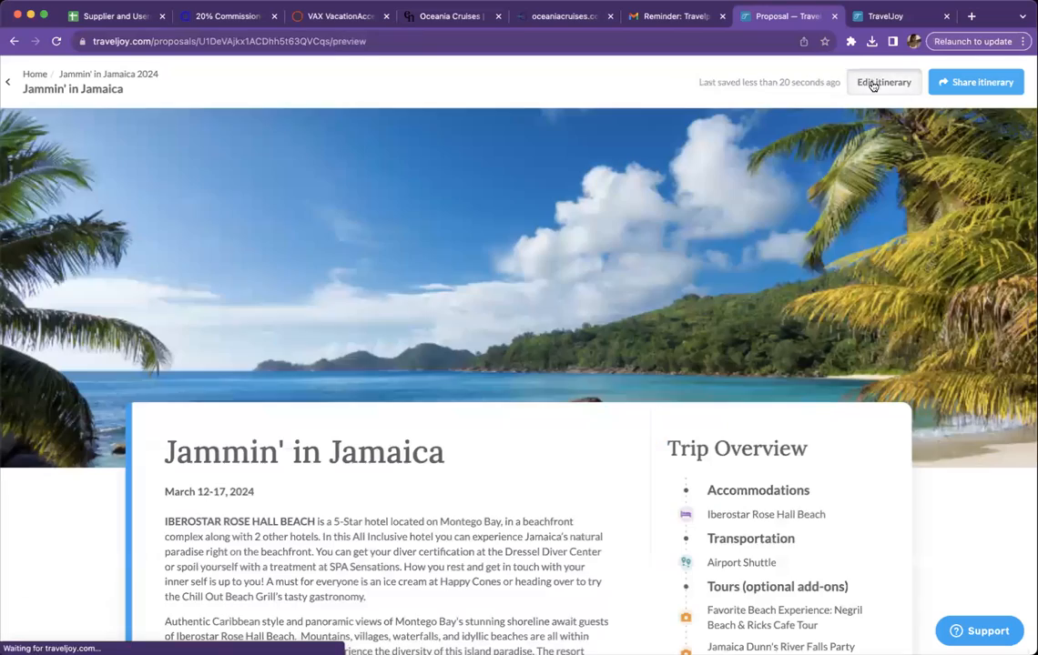
scroll(854, 308, down, 6)
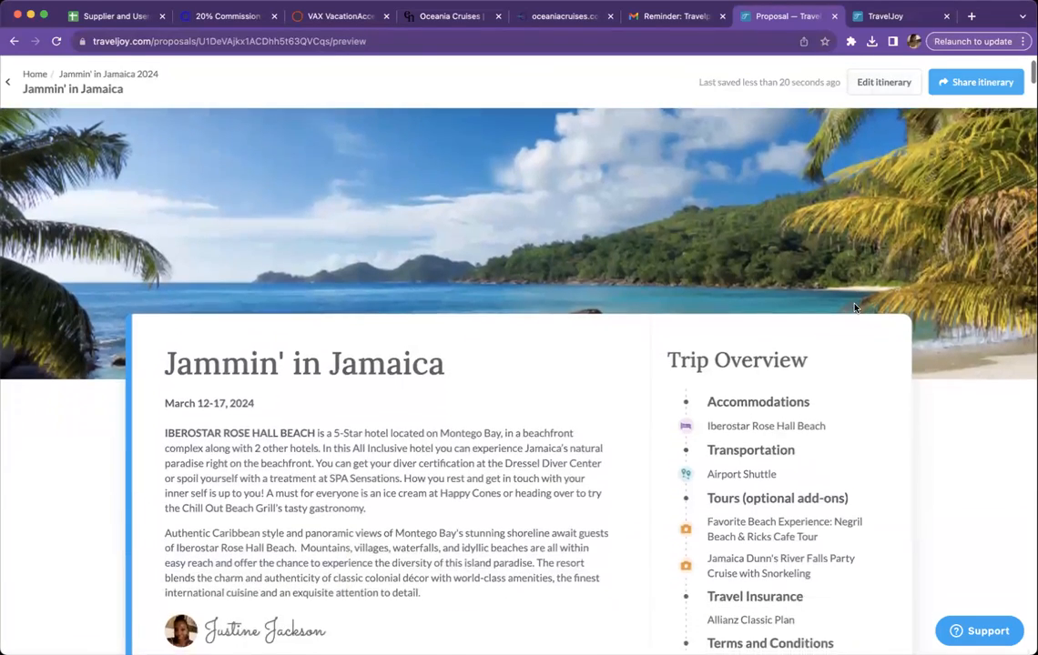
scroll(854, 307, down, 10)
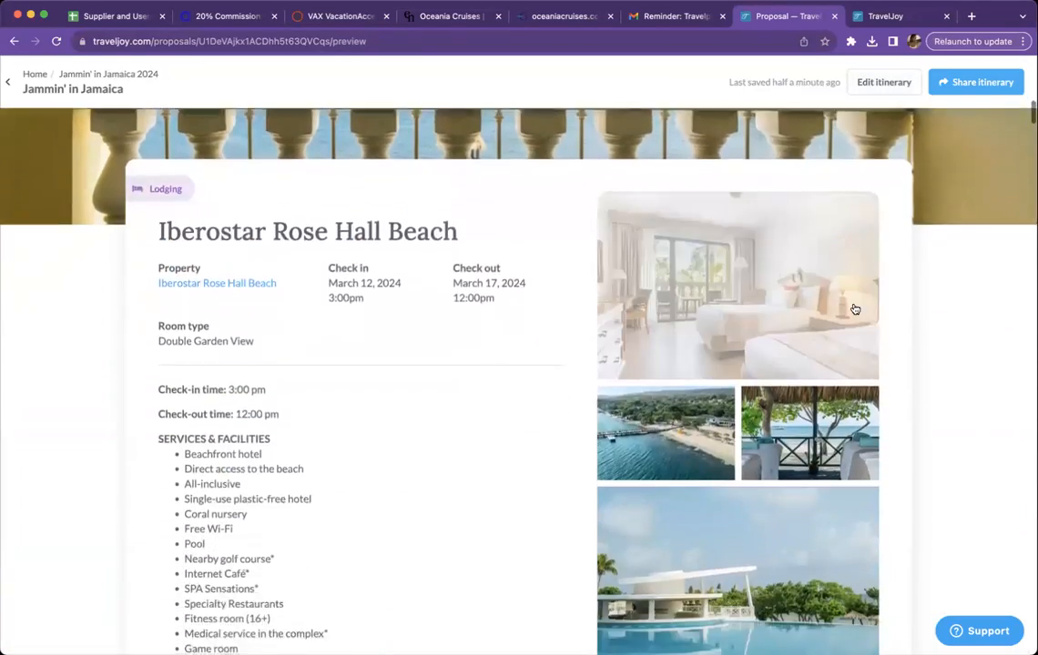
scroll(854, 308, down, 15)
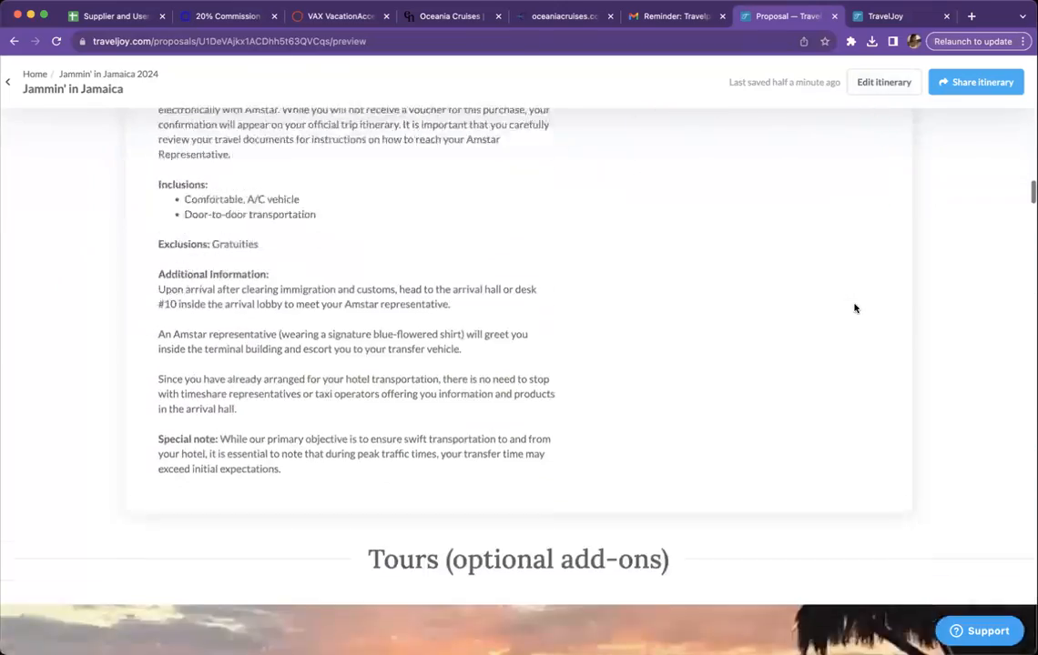
scroll(854, 309, down, 15)
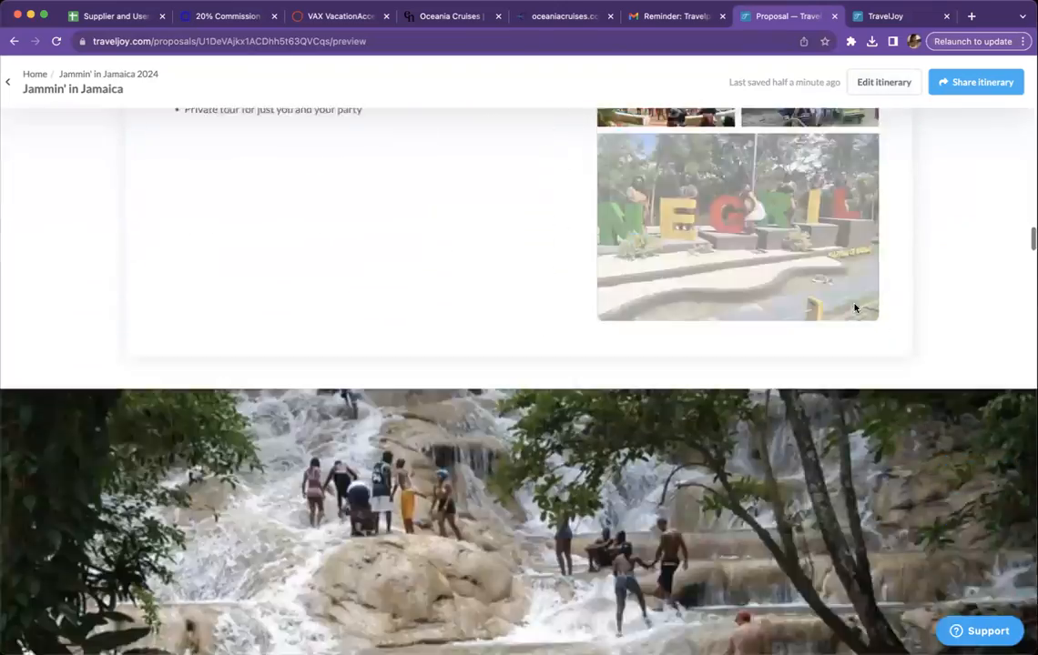
scroll(854, 308, down, 10)
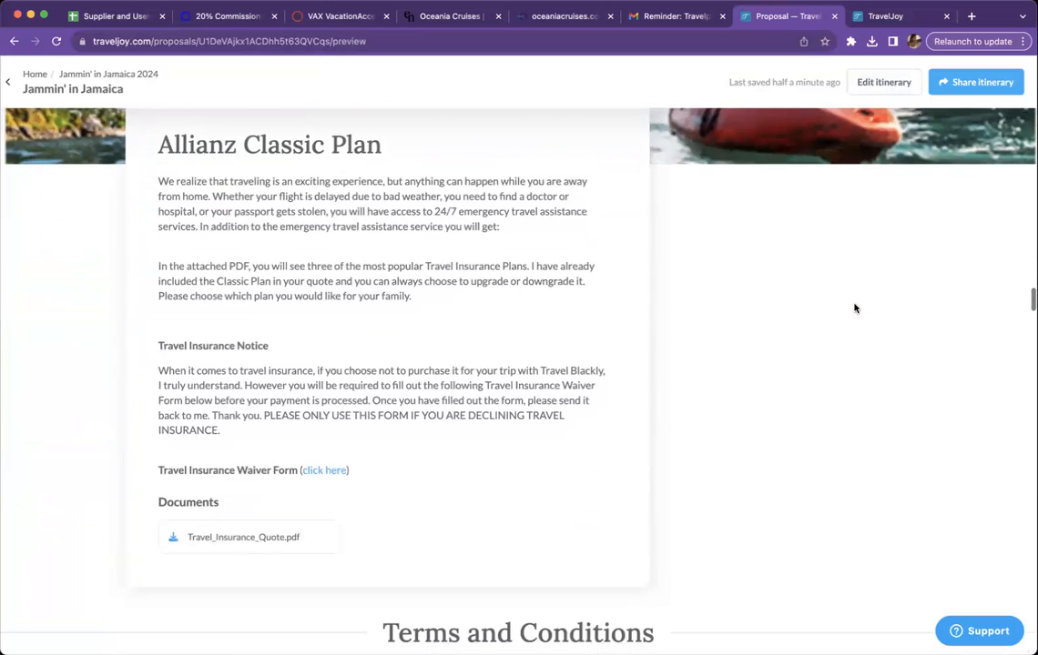
- Open the insurance form from the waiver link and autofill the client's email address
click(319, 469)
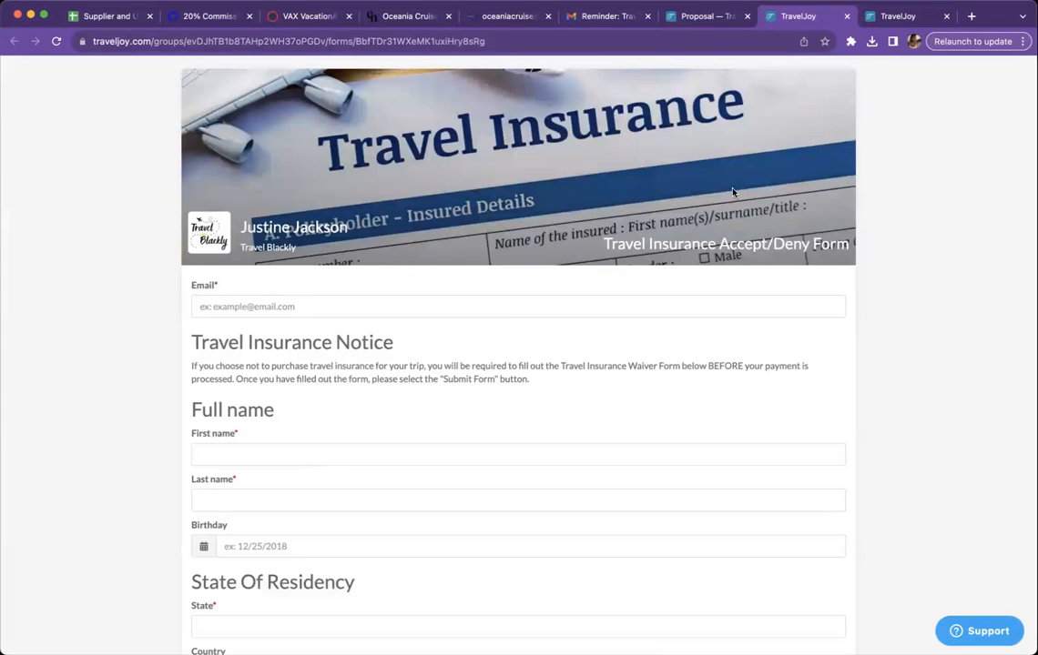
click(576, 302)
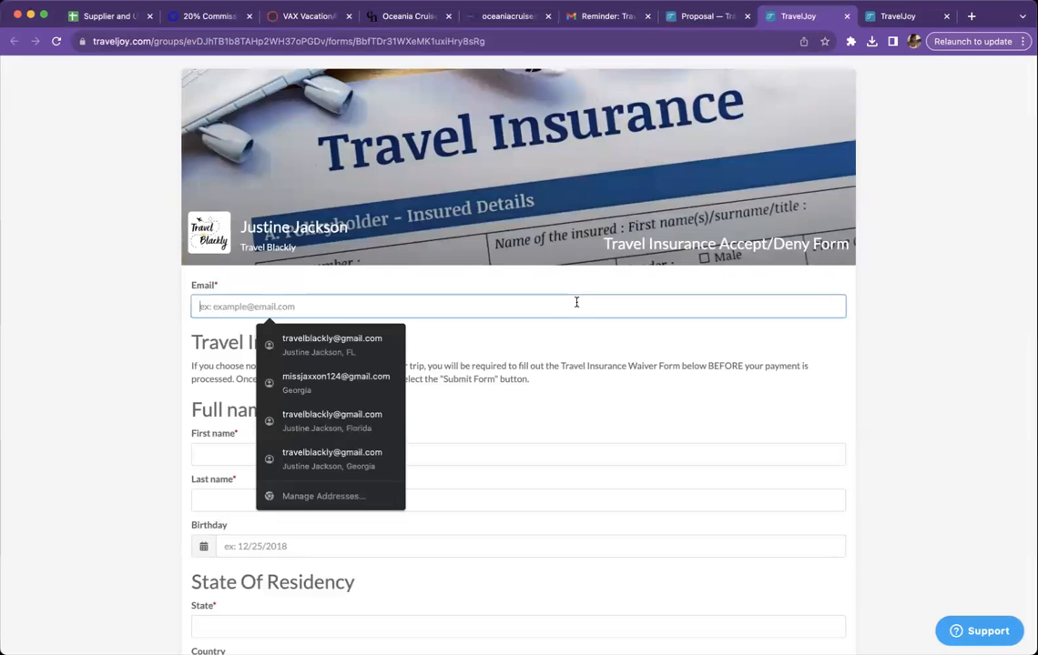
text(missja)
click(291, 350)
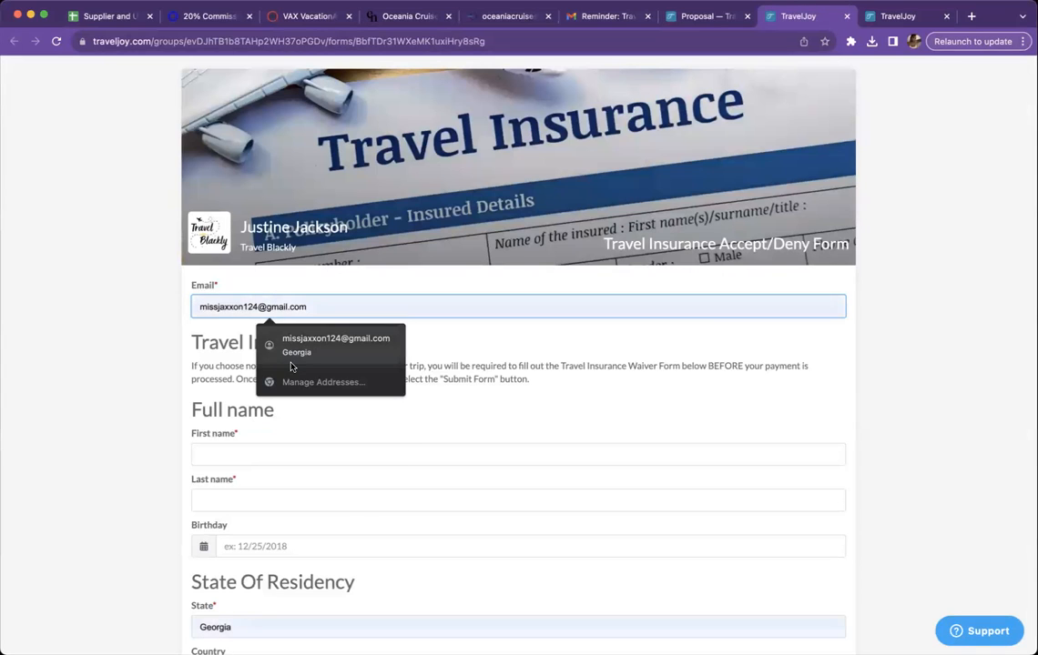
scroll(372, 472, down, 3)
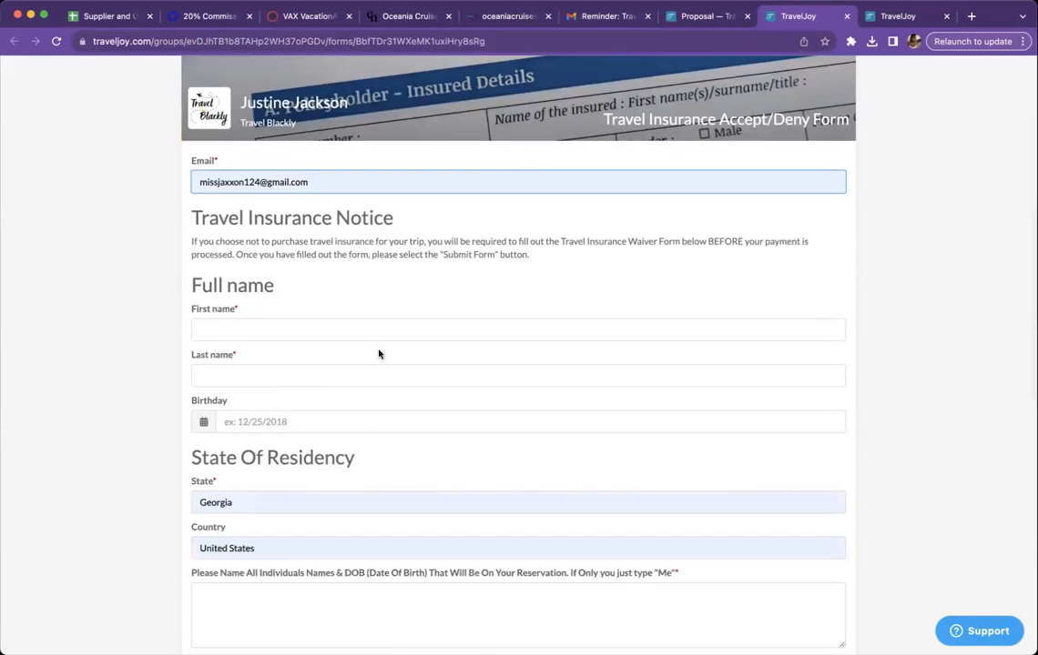
scroll(361, 396, down, 1)
- Autofill the client's first and last name and set the birthday to 1/1/1986
click(351, 287)
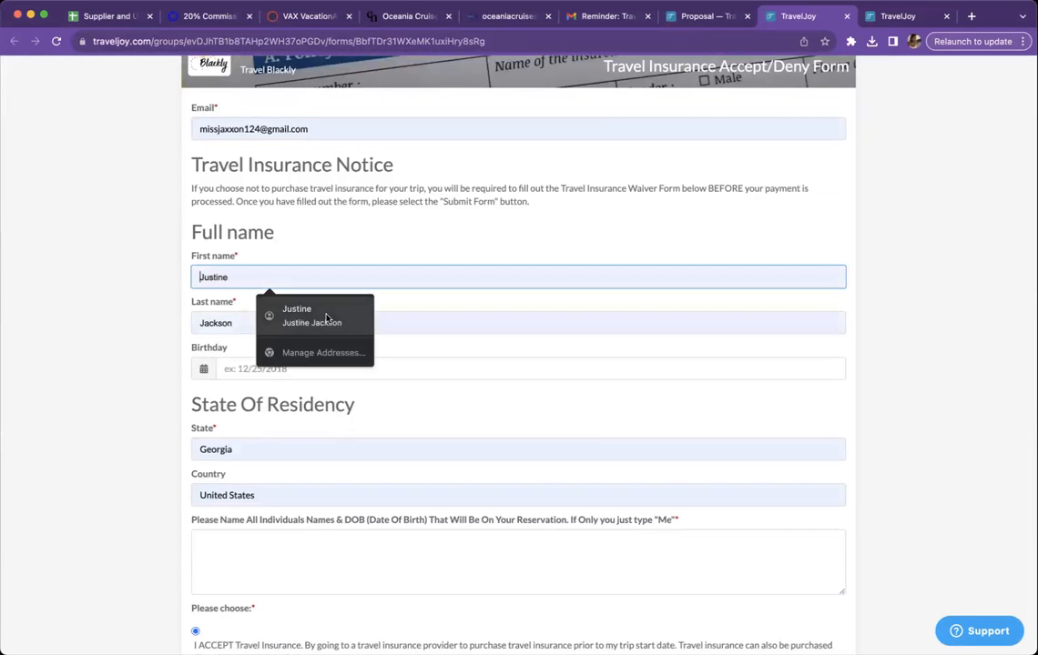
click(296, 314)
scroll(294, 496, down, 1)
click(311, 291)
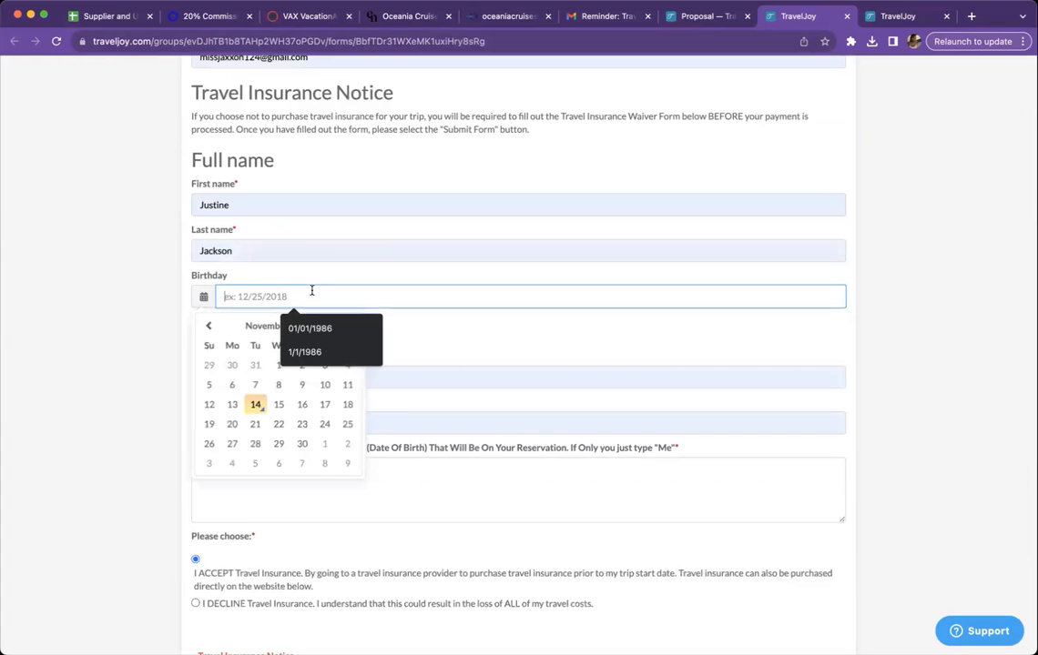
click(405, 395)
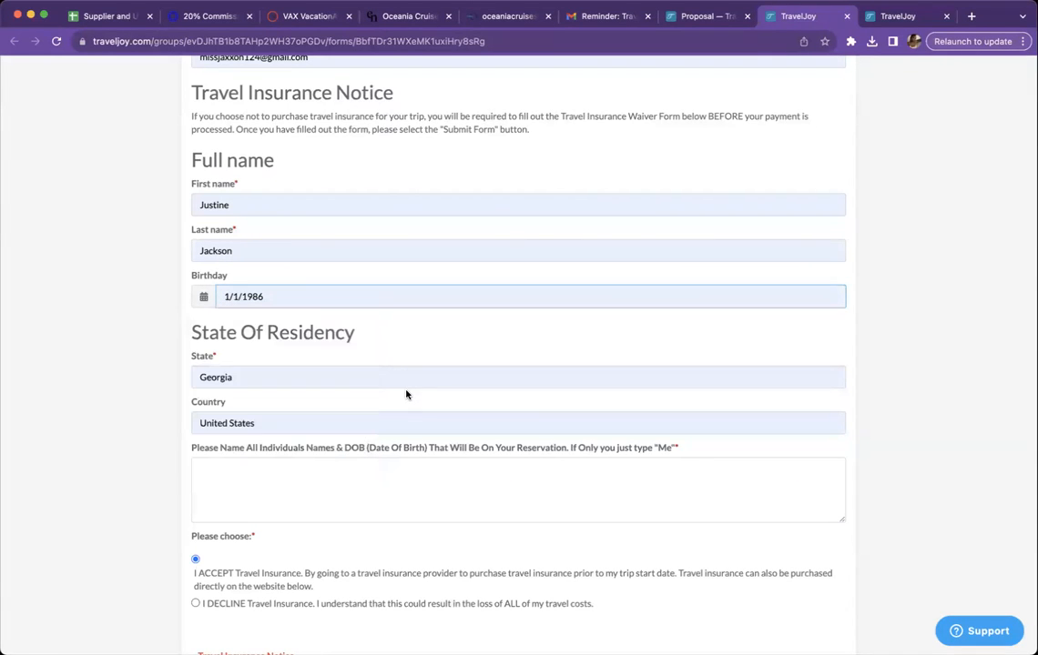
scroll(400, 426, down, 3)
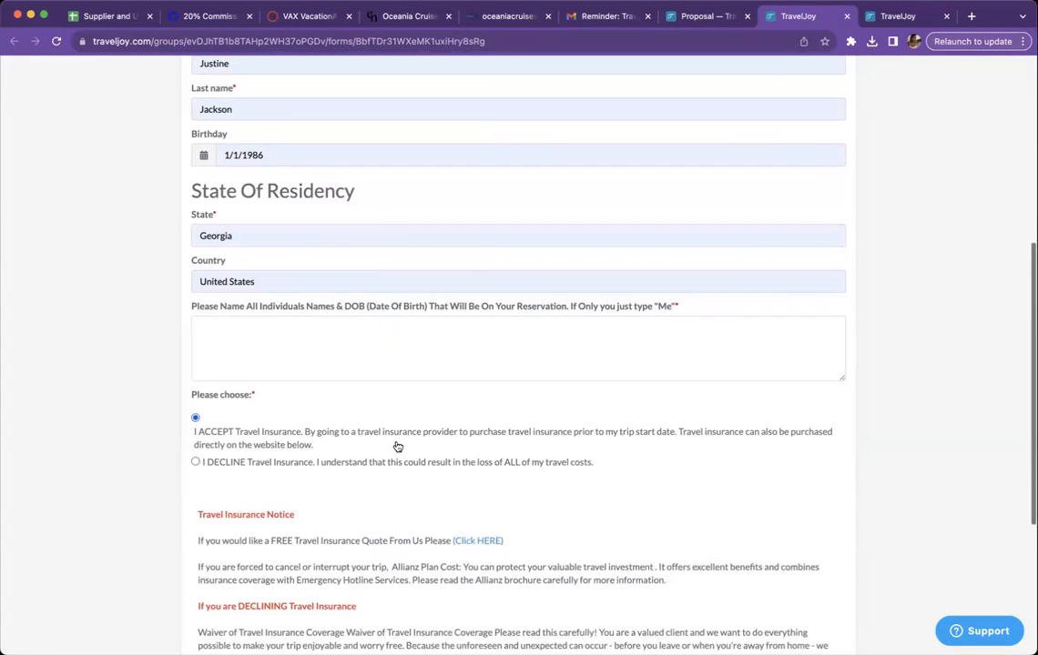
scroll(397, 446, down, 1)
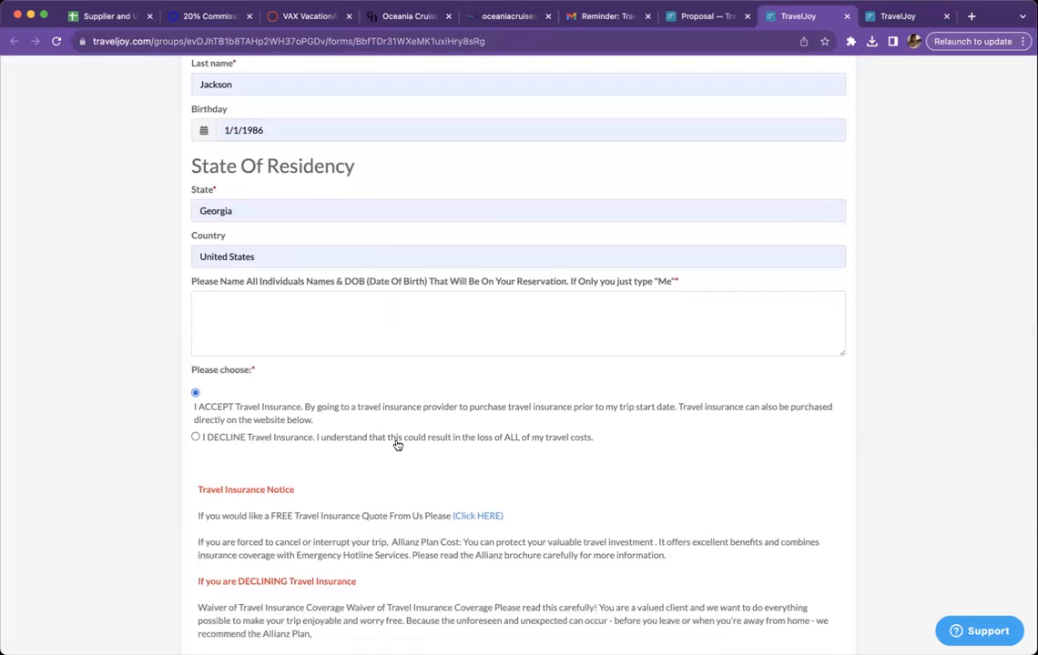
scroll(397, 446, down, 3)
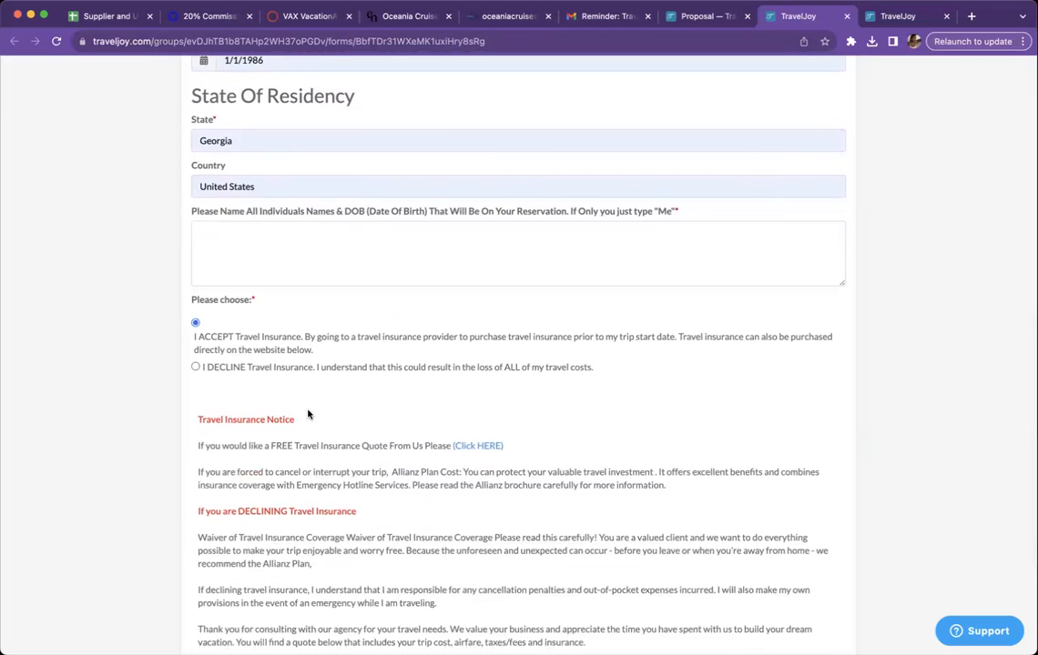
scroll(305, 417, down, 3)
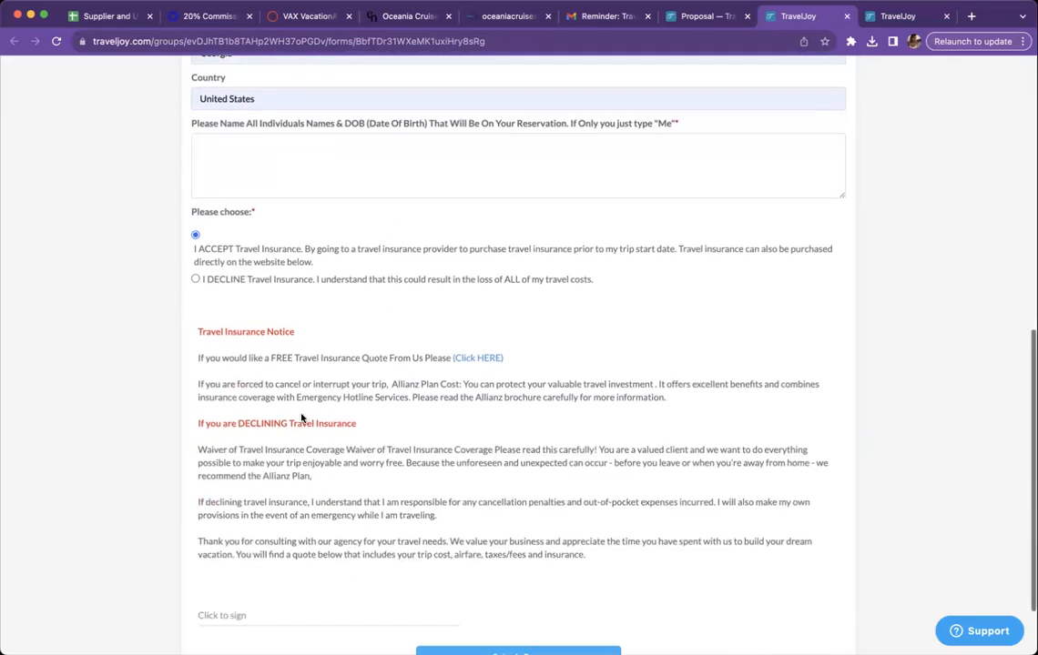
scroll(302, 414, down, 3)
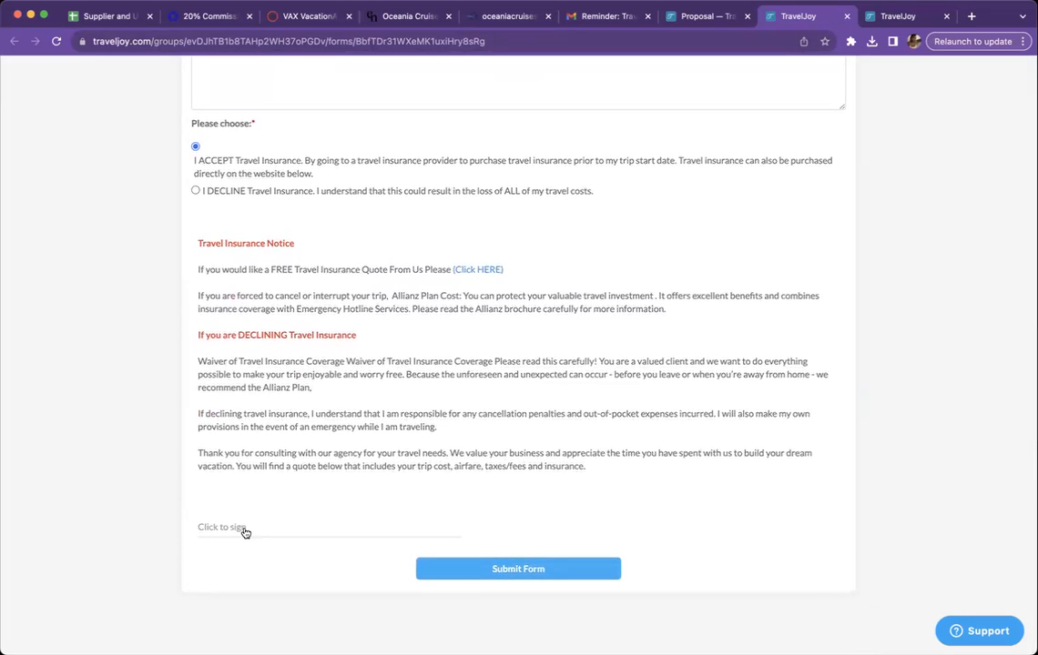
- Sign the form using the suggested full name as the signature
click(244, 529)
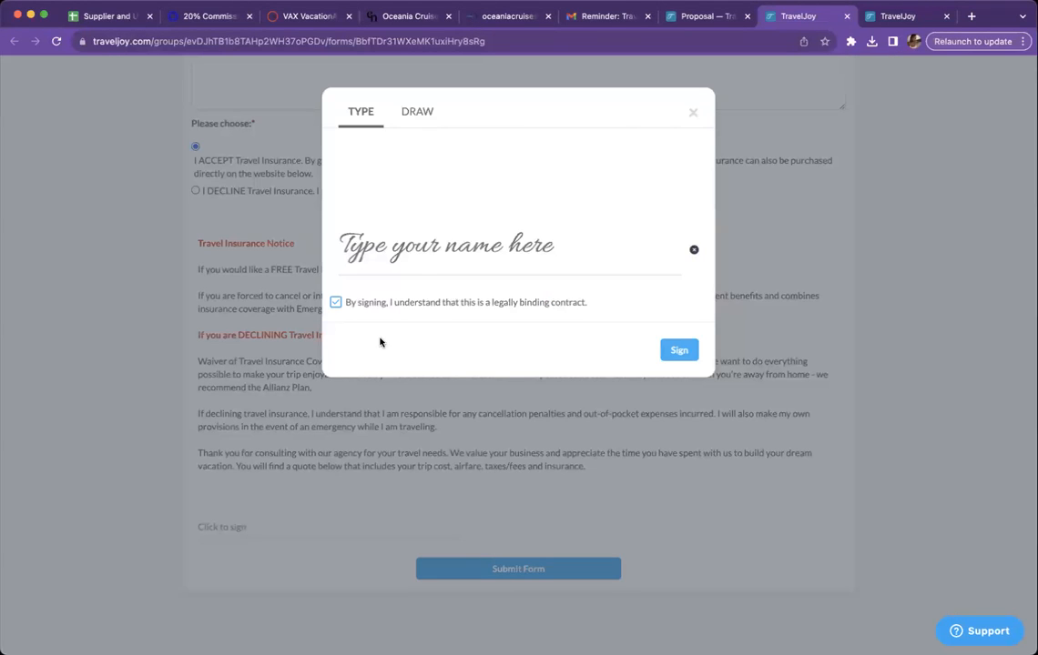
click(367, 251)
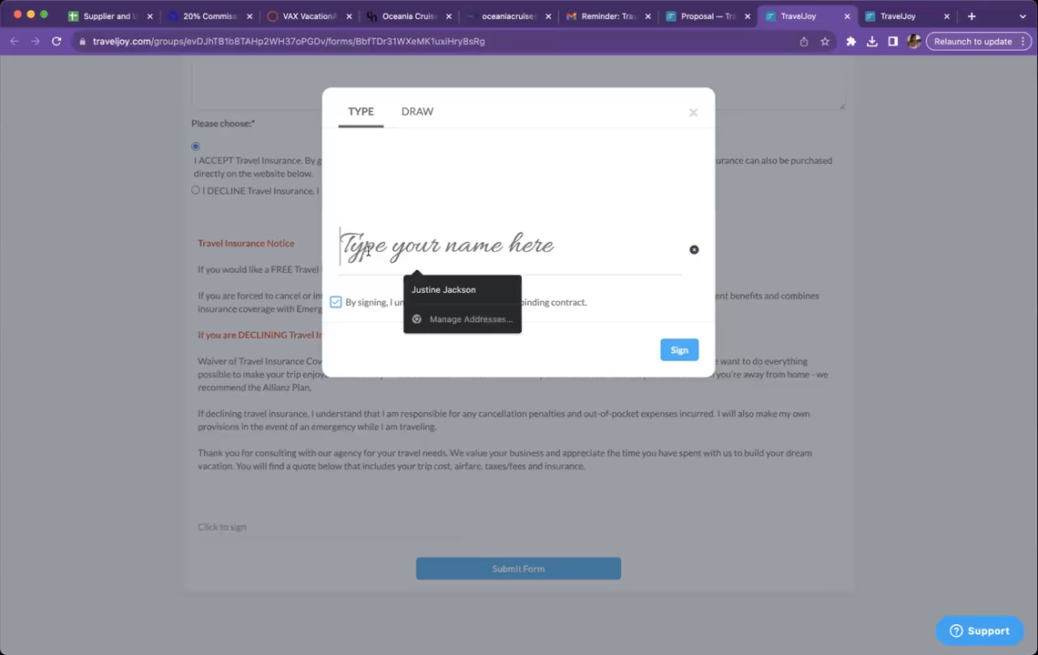
key(Down)
key(Return)
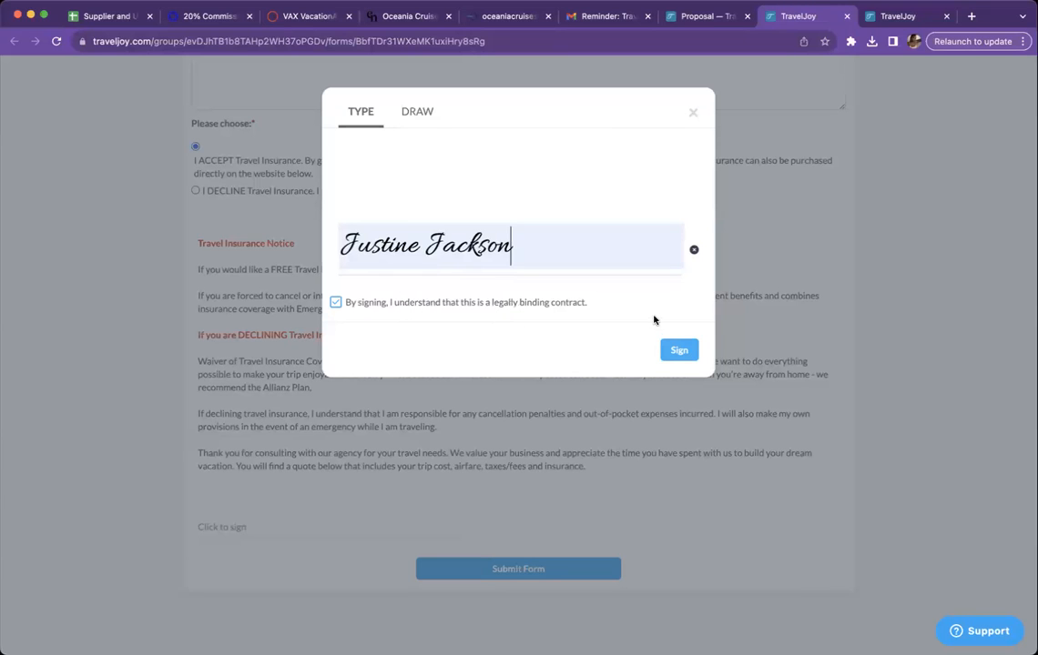
click(674, 350)
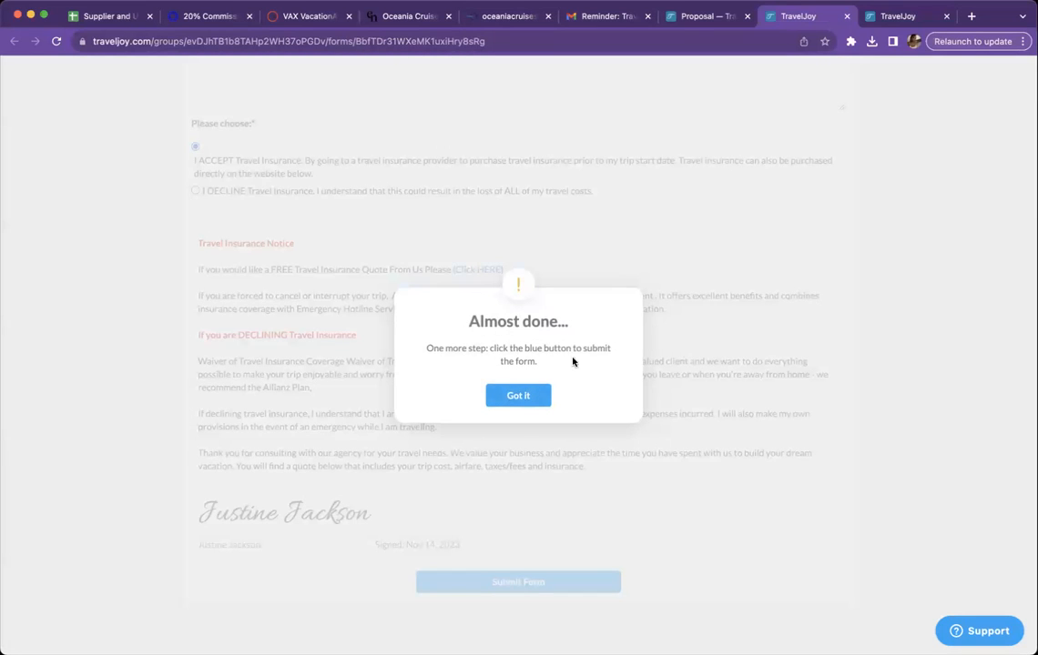
click(544, 395)
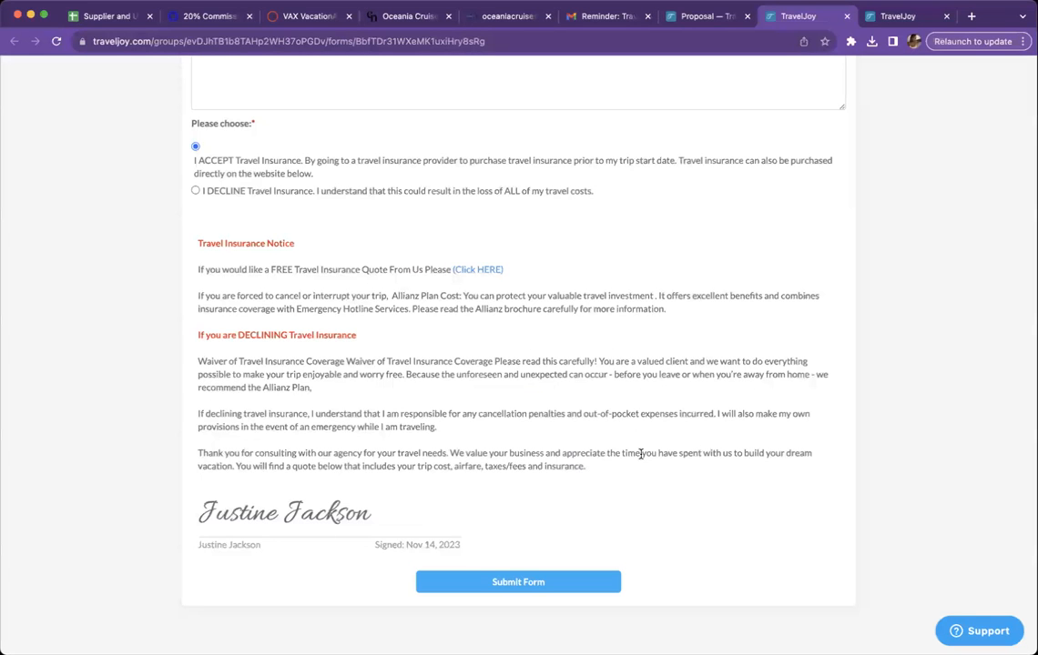
- Enter 'Me' in the required travellers names field and submit the form
click(596, 581)
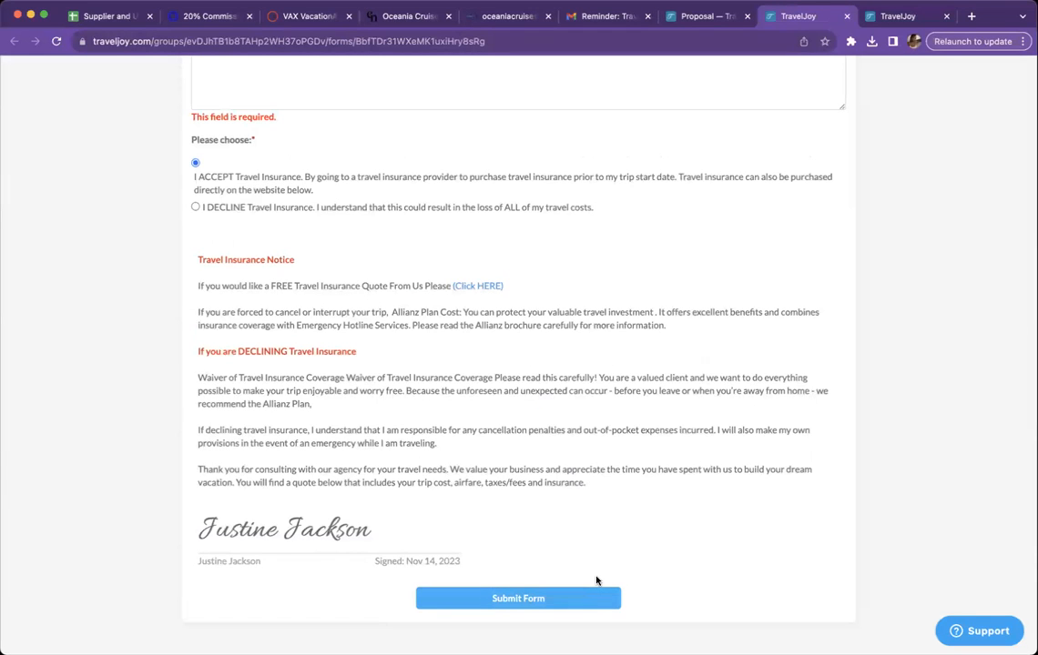
scroll(596, 581, up, 1)
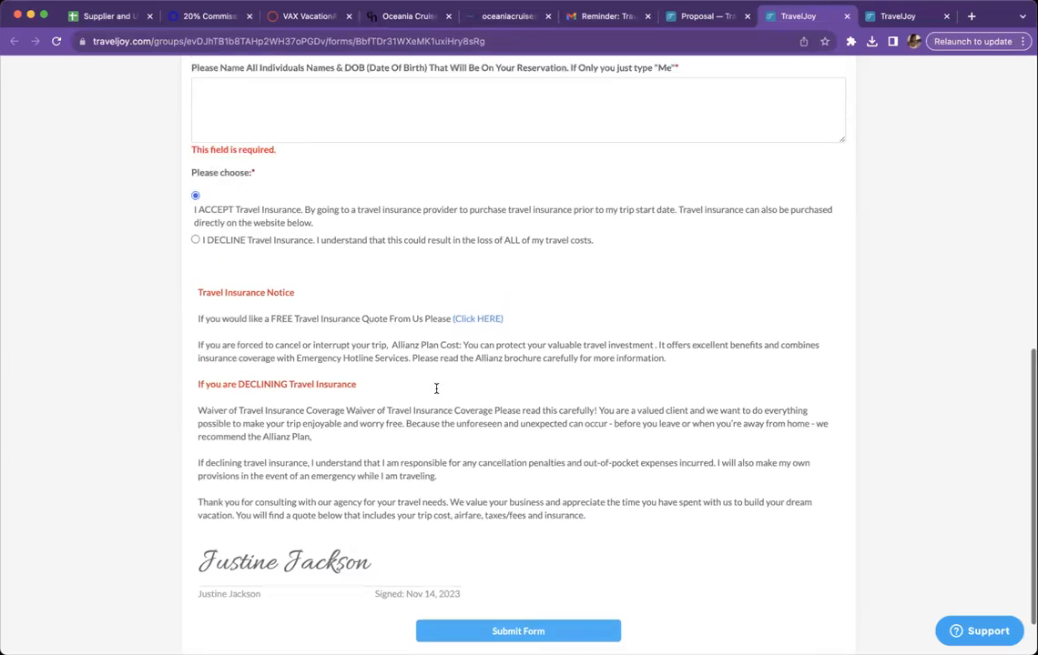
scroll(436, 388, up, 3)
click(322, 229)
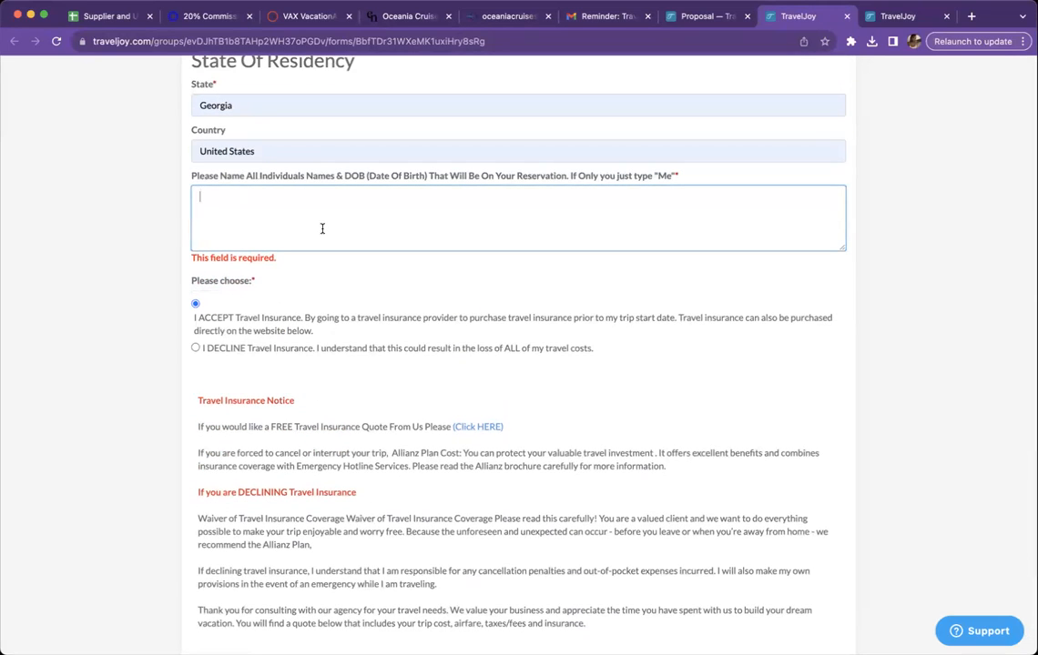
text(Me)
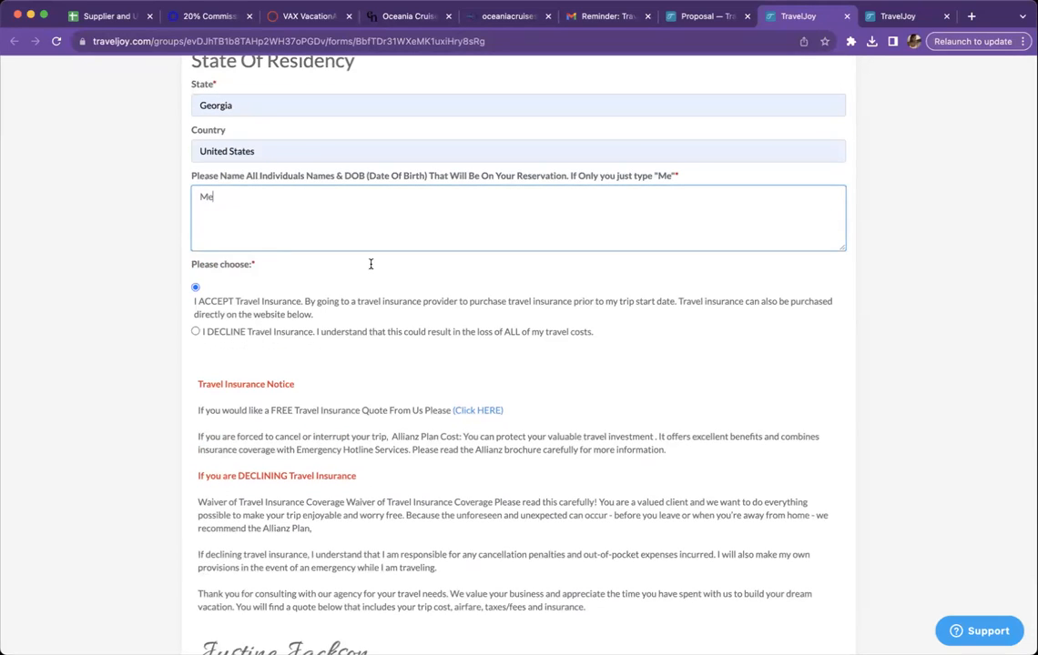
scroll(371, 264, down, 3)
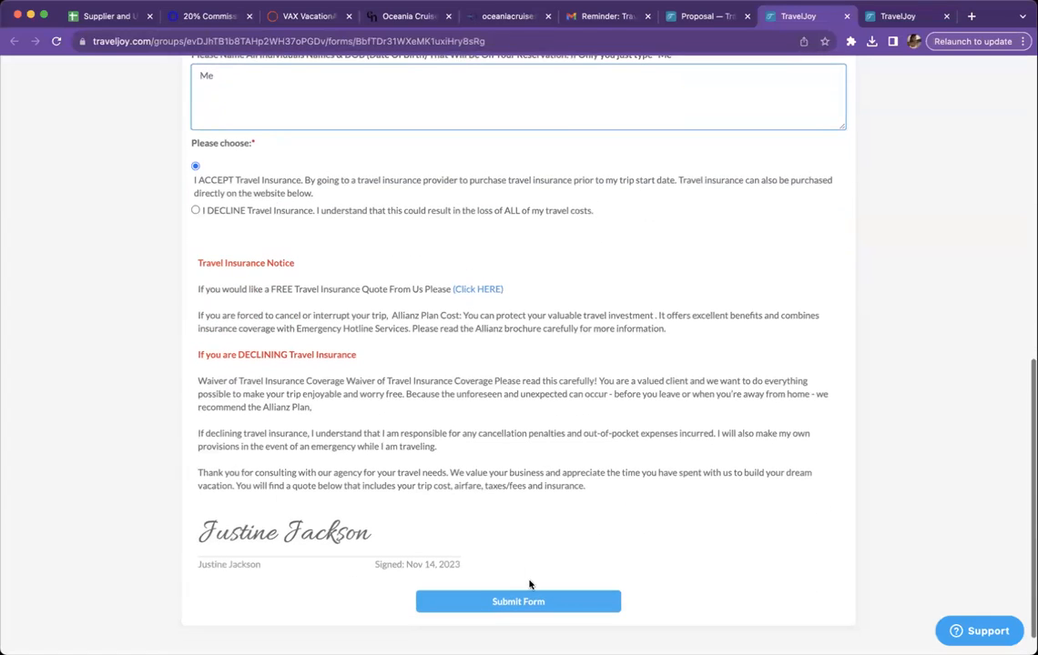
click(533, 601)
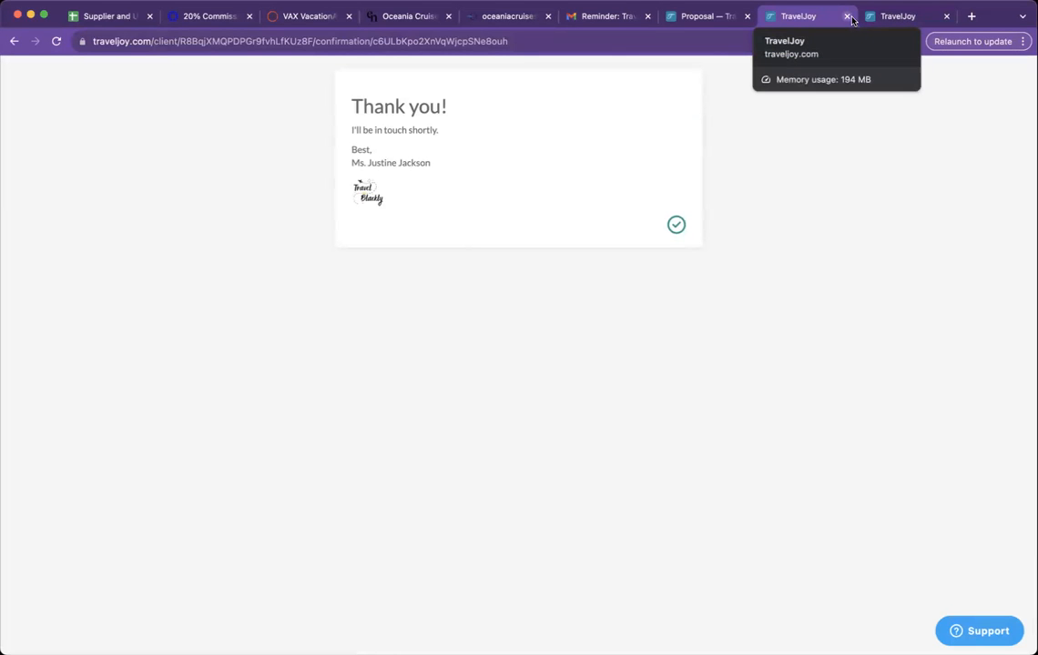
- From the dashboard, open the new Travel Insurance Accept/Deny Form inquiry and review its answers
click(715, 16)
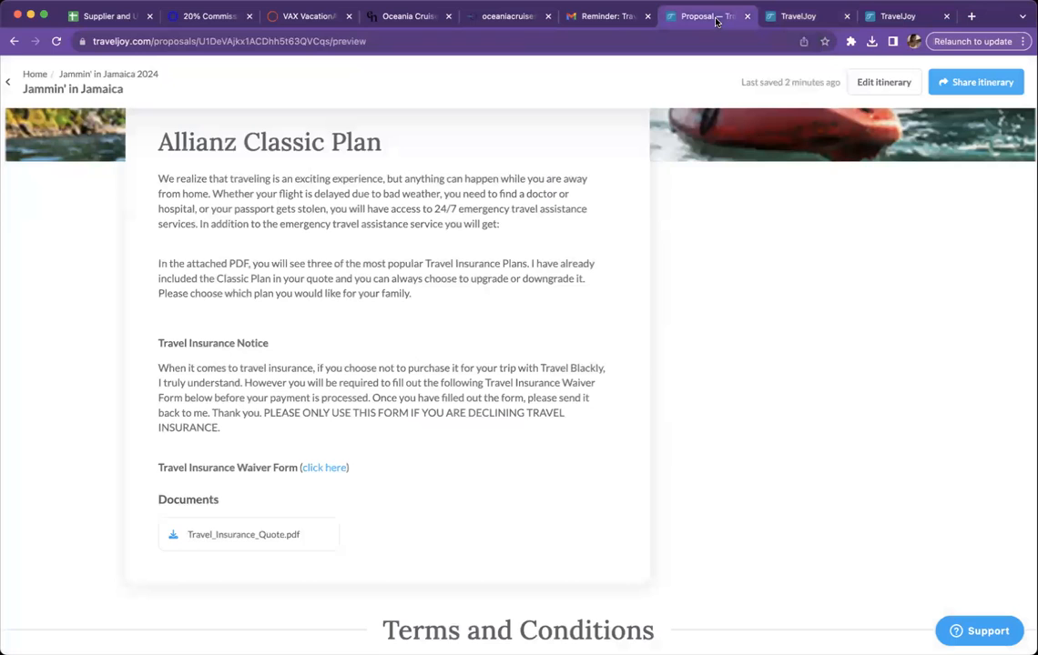
click(35, 74)
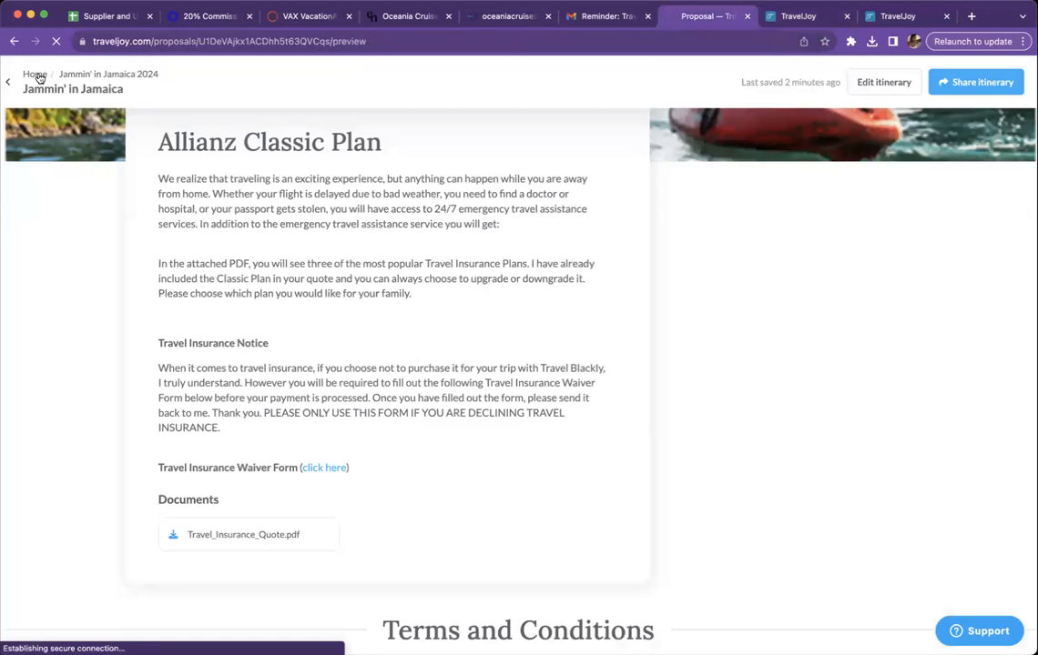
scroll(412, 276, down, 3)
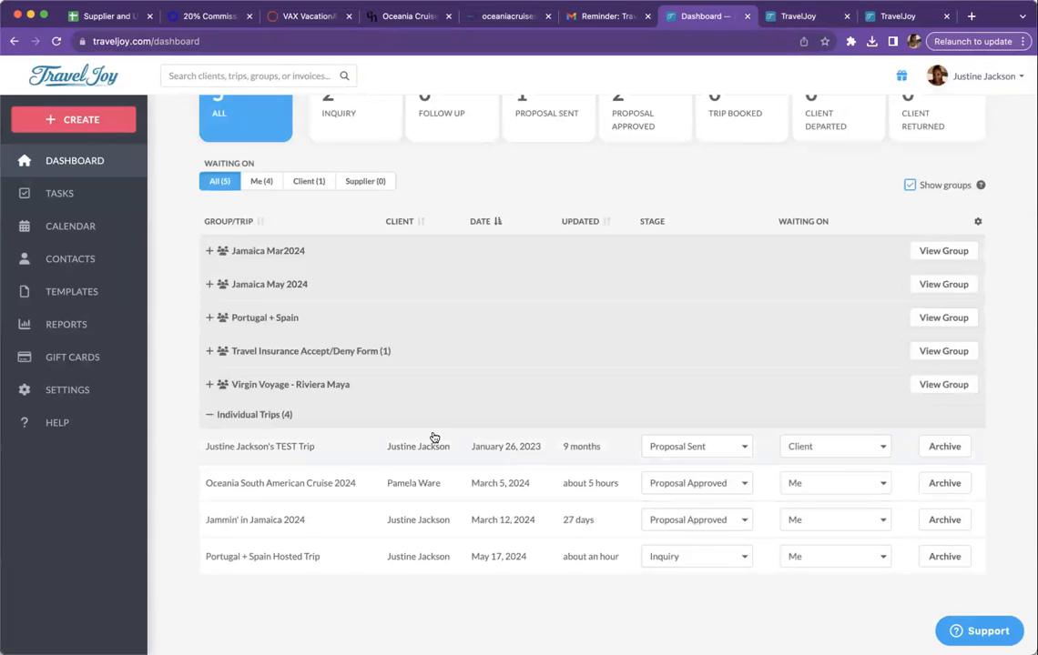
click(385, 351)
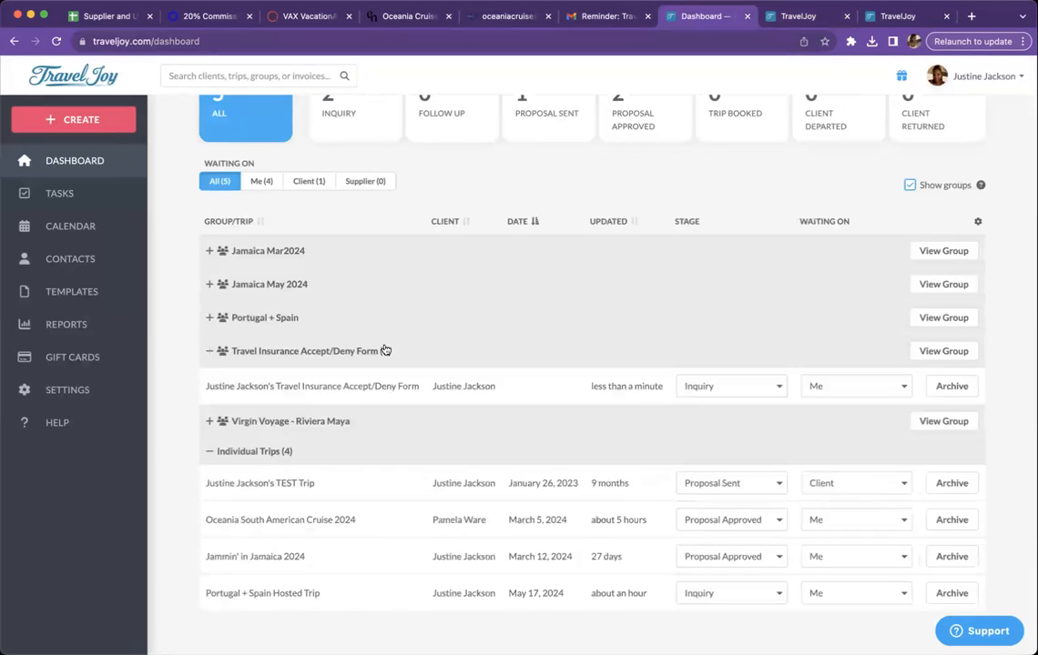
click(487, 390)
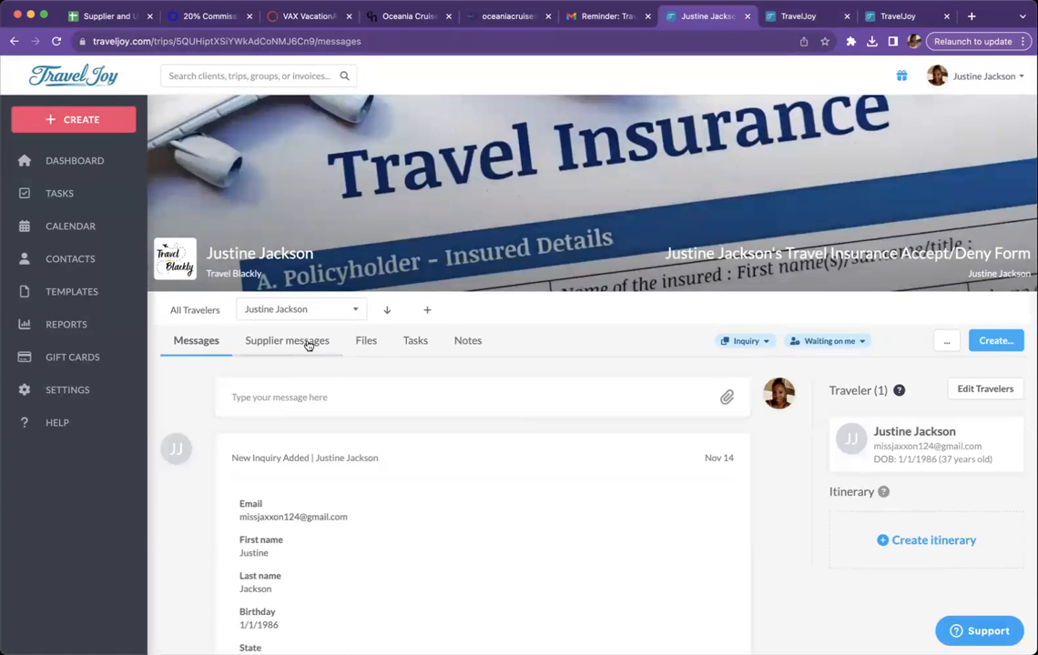
scroll(324, 492, down, 5)
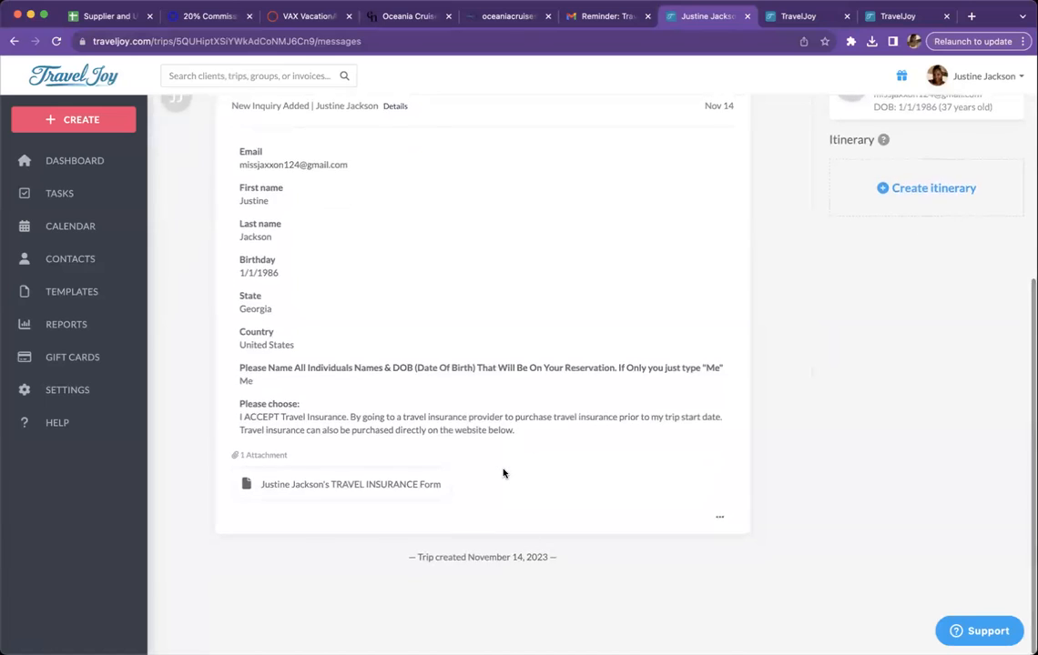
scroll(503, 473, up, 1)
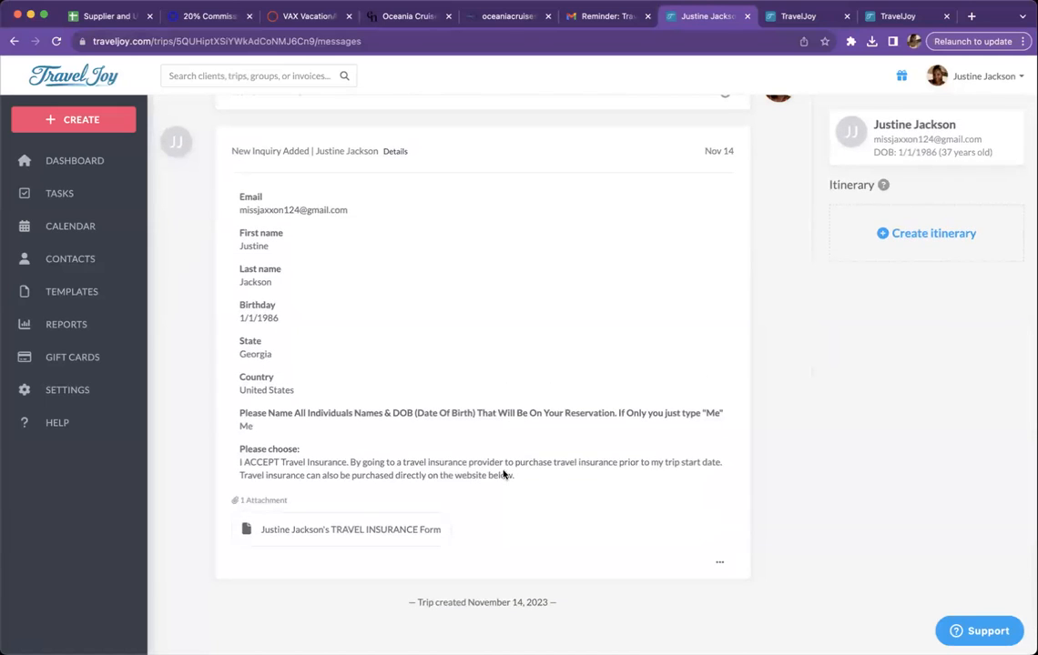
scroll(505, 483, up, 1)
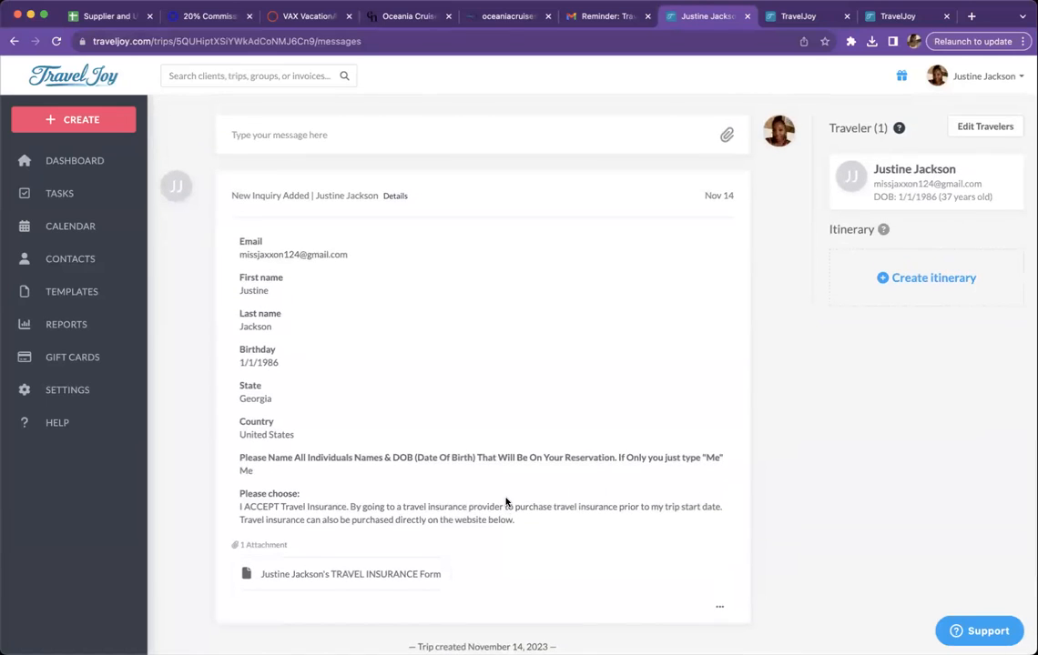